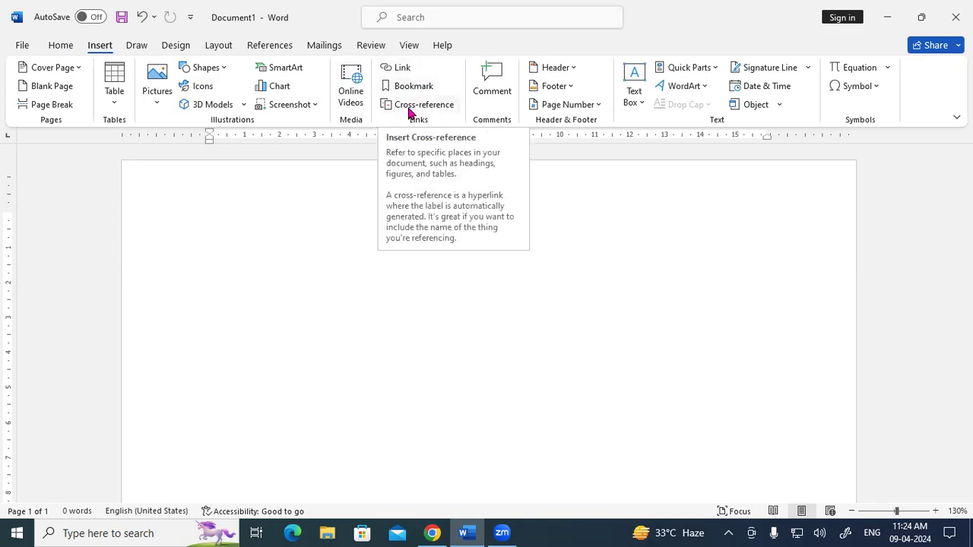
- Examine the reference types offered for a cross-reference, then dismiss the Cross-reference dialog without inserting anything
left_click(409, 113)
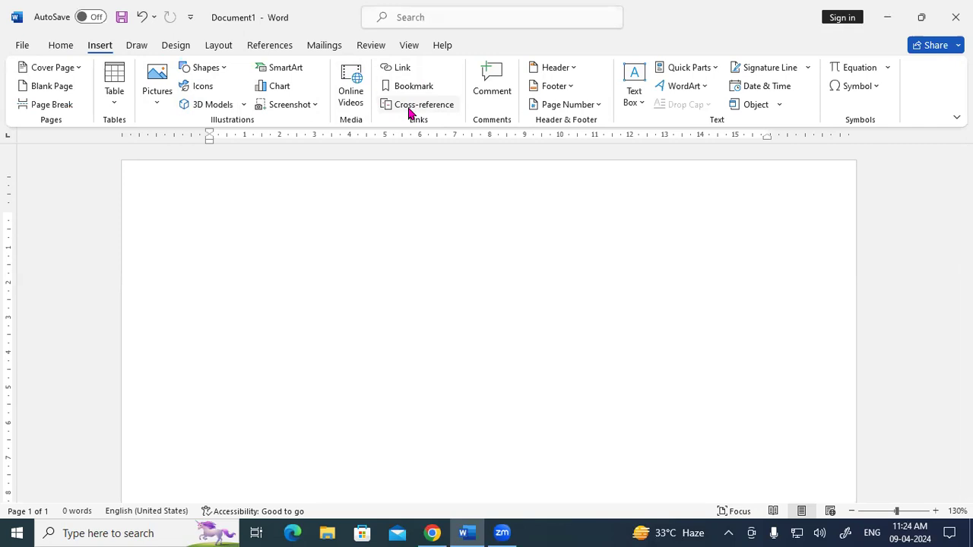
left_click(409, 107)
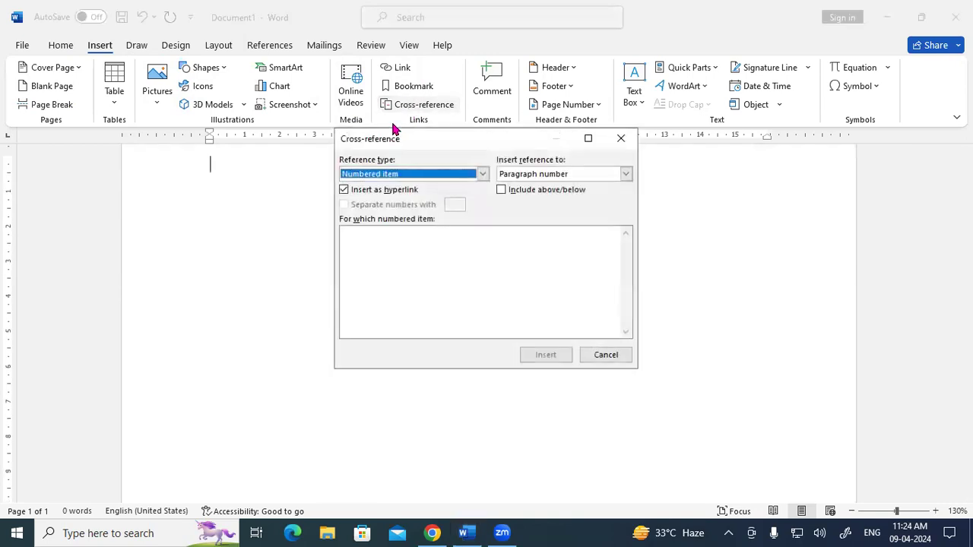
left_click_drag(393, 137, 308, 47)
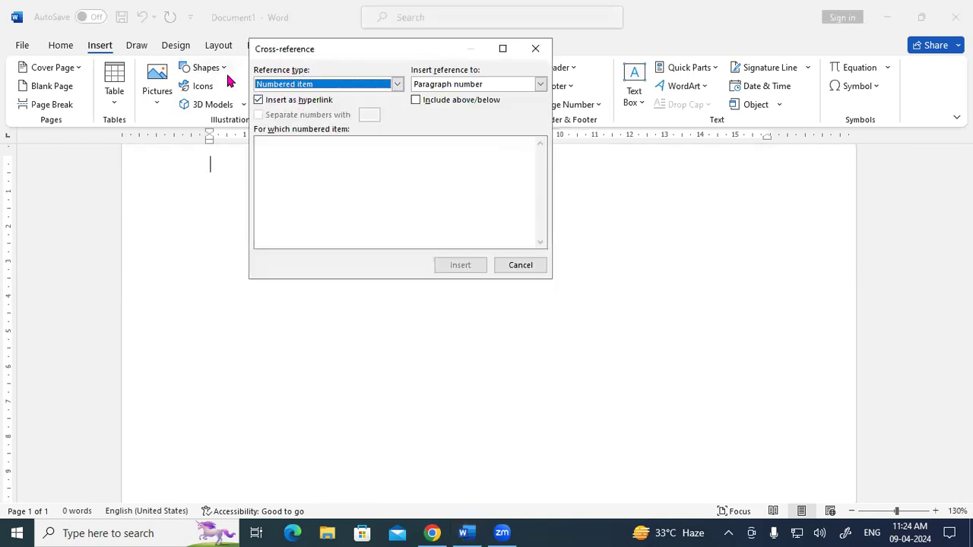
left_click(397, 85)
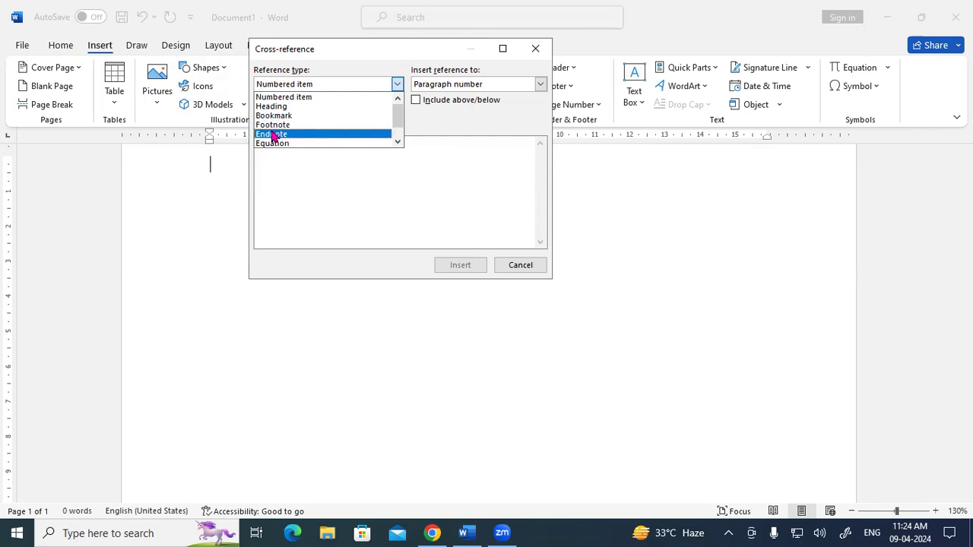
left_click_drag(398, 115, 395, 135)
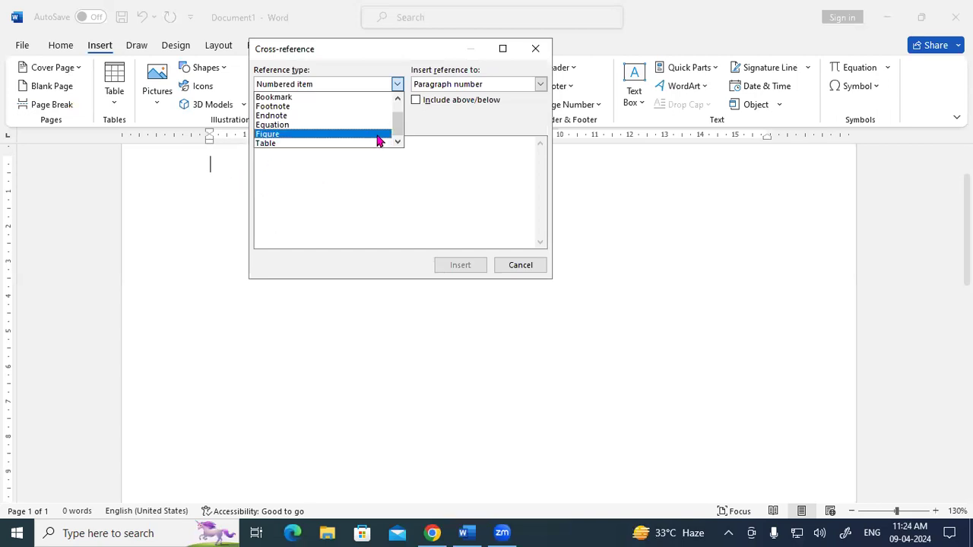
left_click_drag(397, 125, 398, 108)
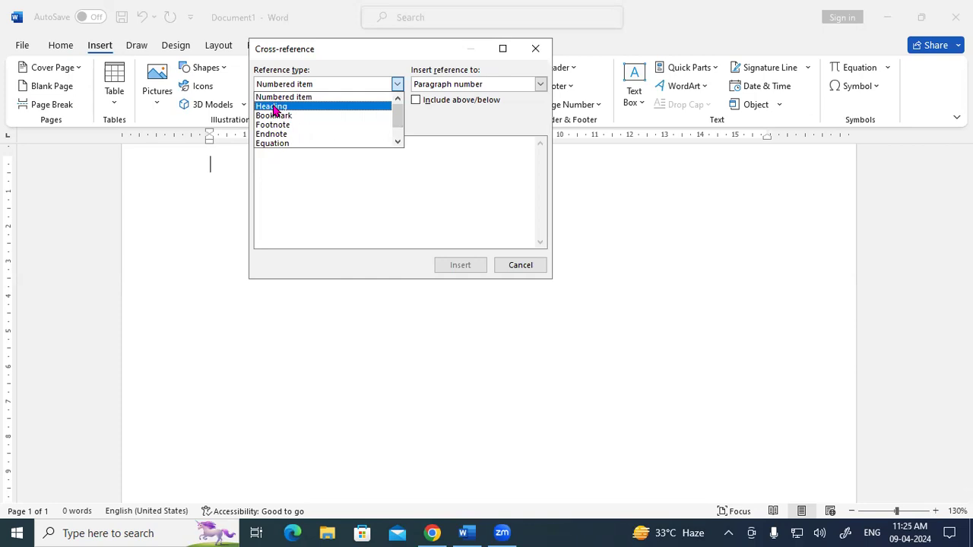
left_click(219, 199)
left_click(521, 265)
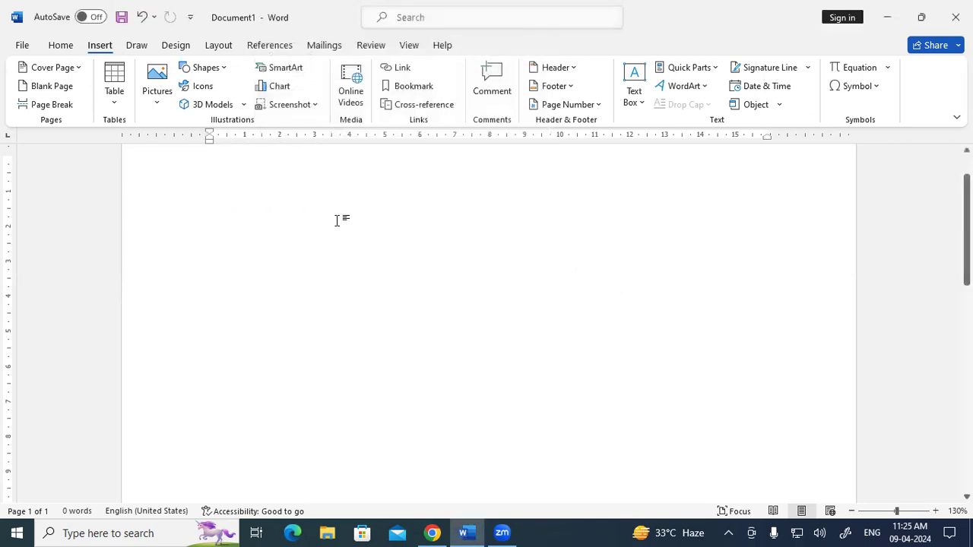
- Fill the blank document with random sample paragraphs using =rand()
type("=")
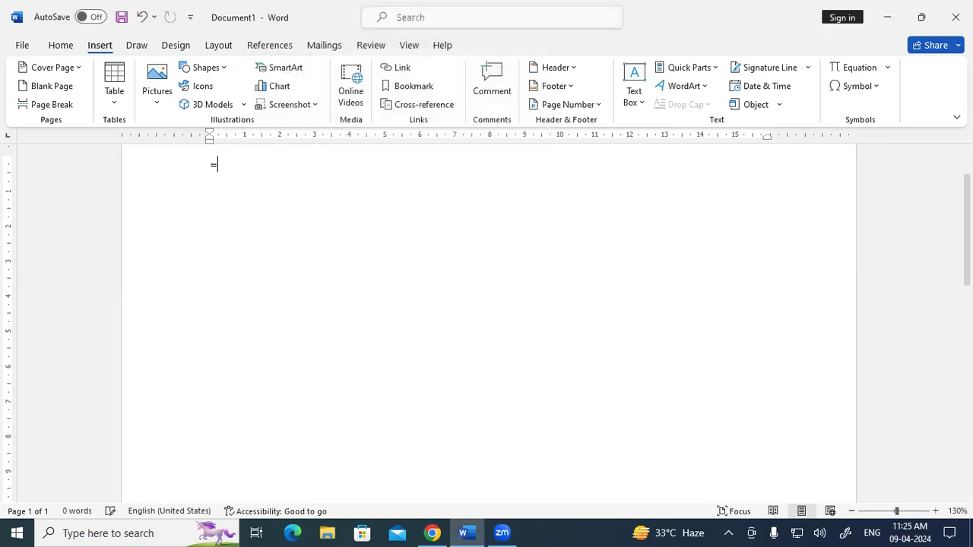
type("rand")
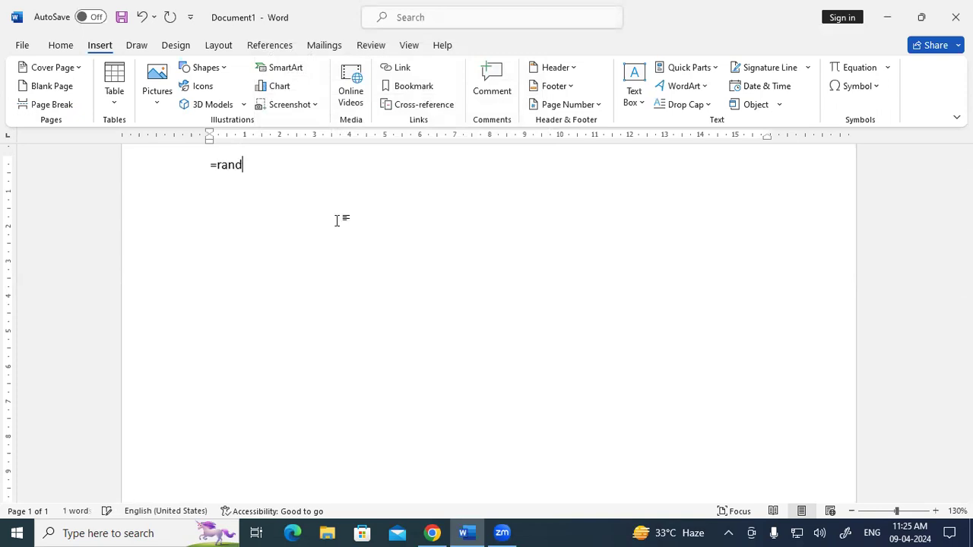
type("()")
key("Return")
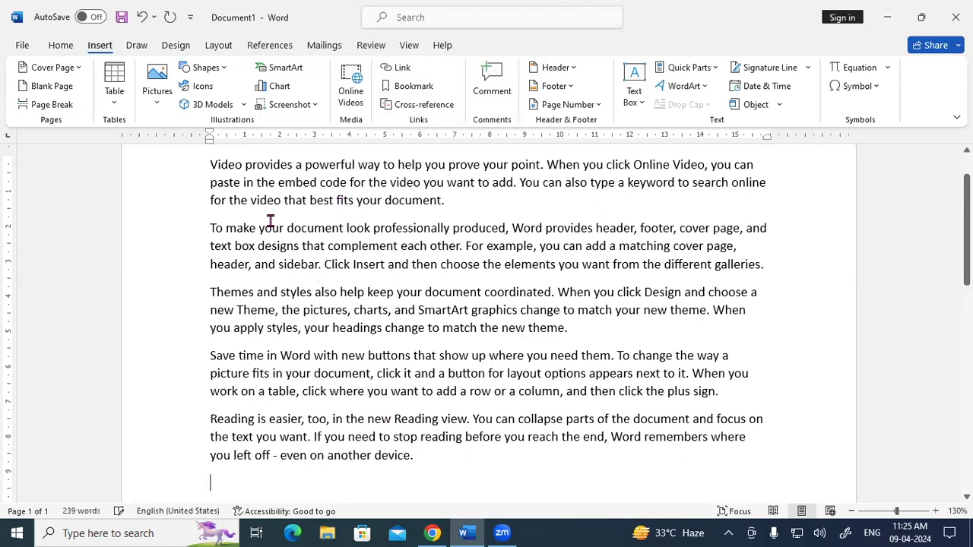
- Copy all of the sample text and paste it repeatedly below the last paragraph until the document fills six pages
key("ctrl+a")
key("ctrl+c")
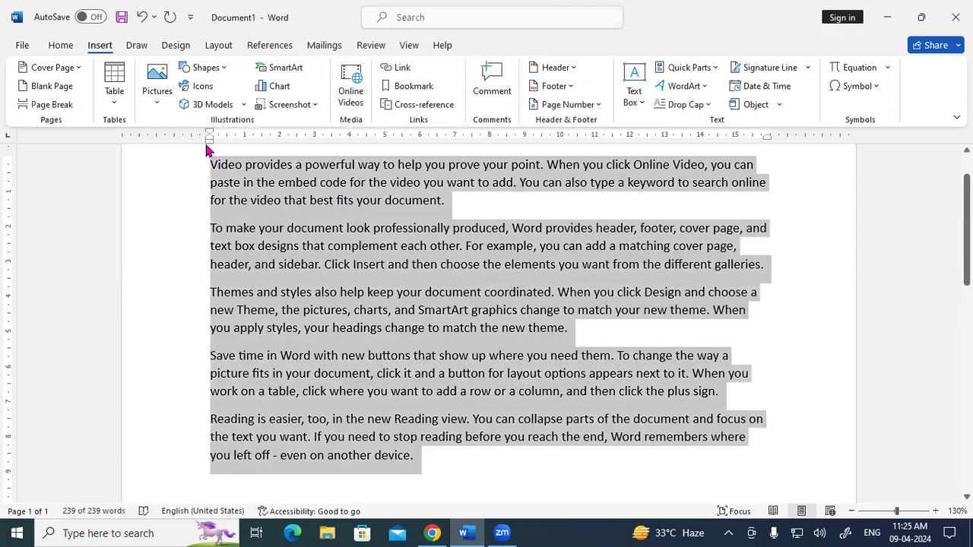
left_click(448, 468)
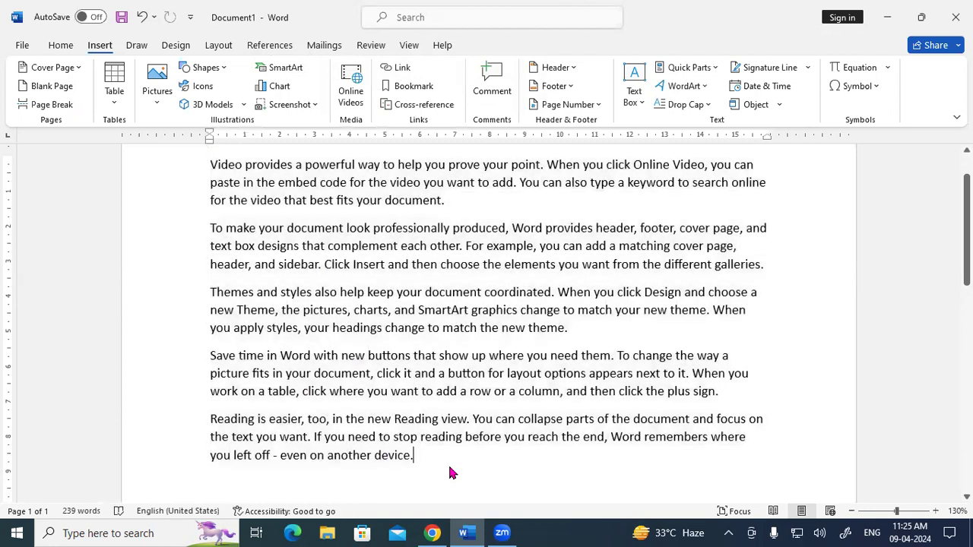
key("Return")
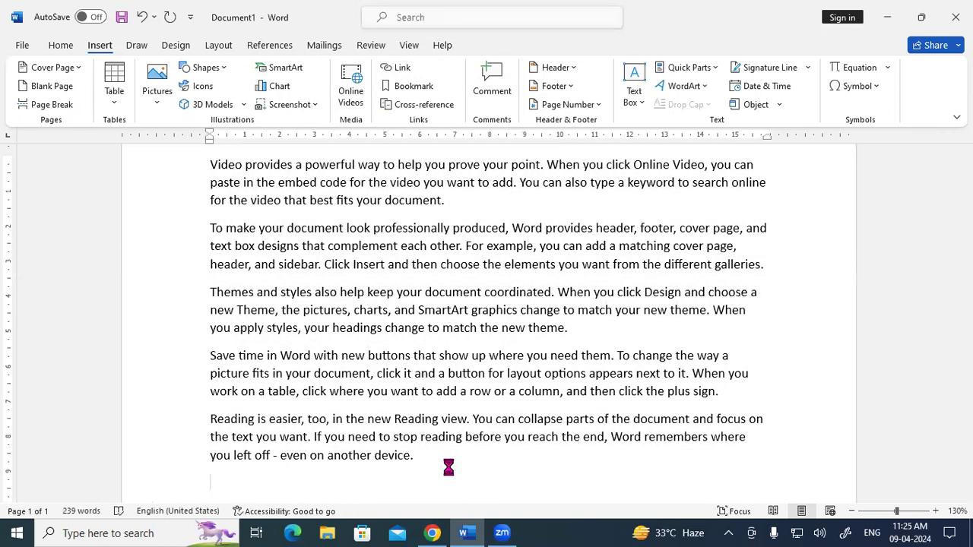
key("ctrl+v")
key("ctrl+v")
key("ctrl+v")
key("ctrl+v")
key("ctrl+v")
key("ctrl+v")
key("ctrl+v")
key("ctrl+v")
key("ctrl+v")
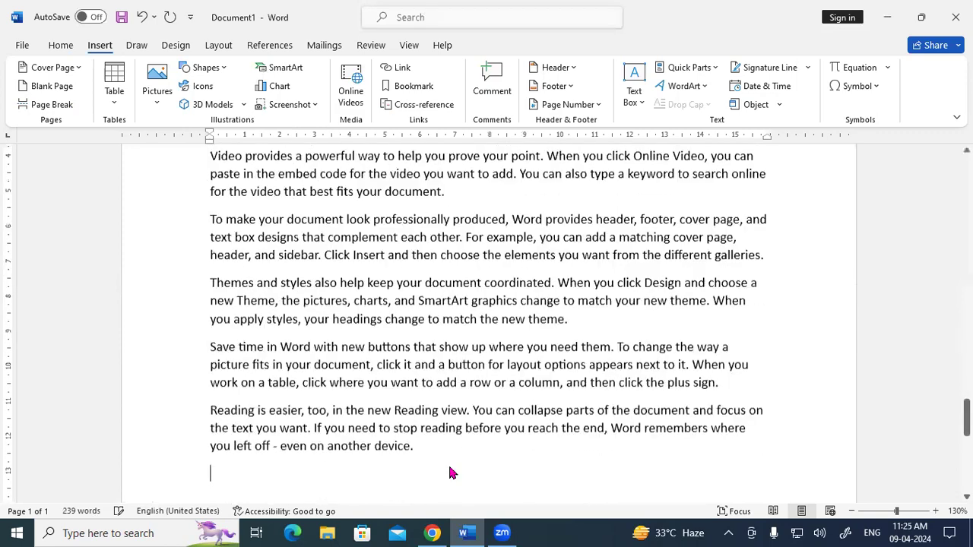
key("ctrl+v")
key("ctrl+v")
key("ctrl+v")
key("ctrl+v")
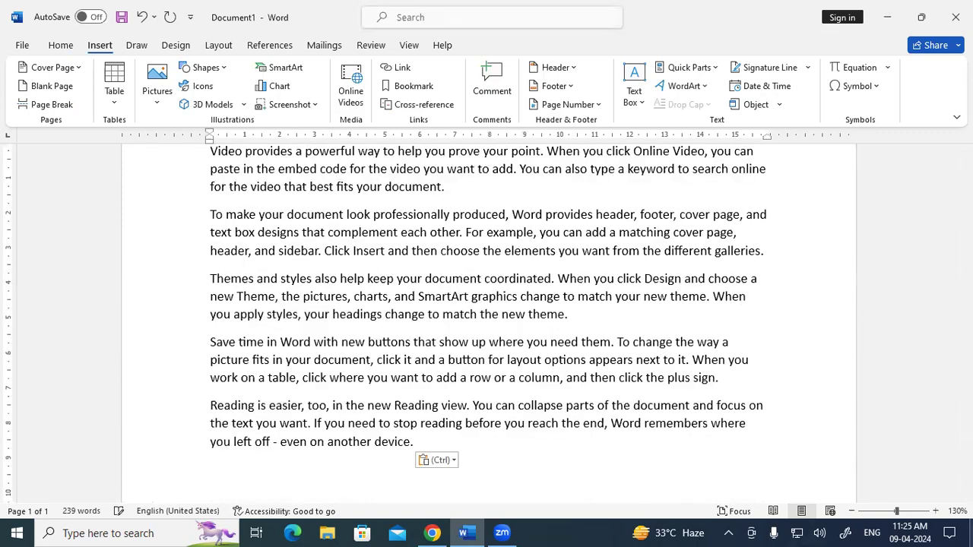
- Add the line "Hardware" above the first paragraph of the document
left_click_drag(967, 447, 966, 164)
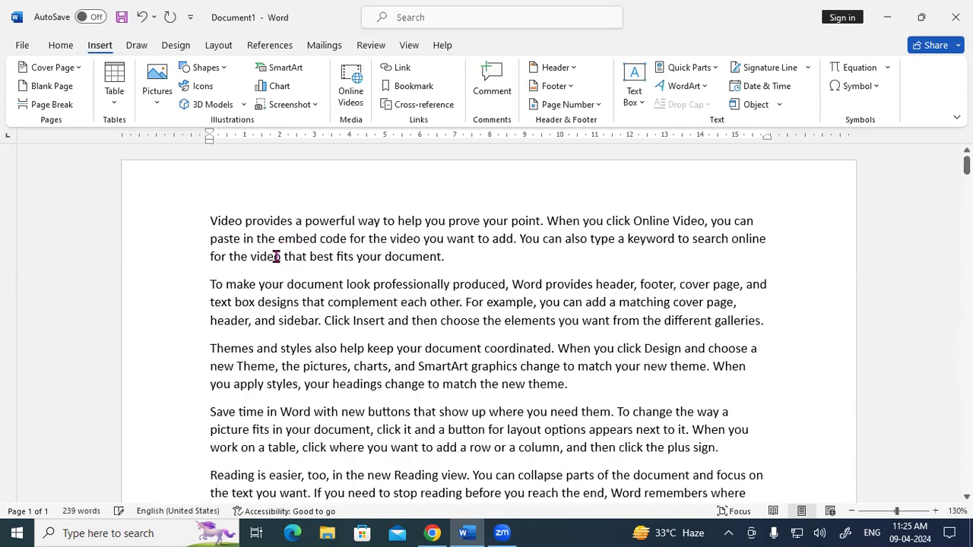
left_click(208, 219)
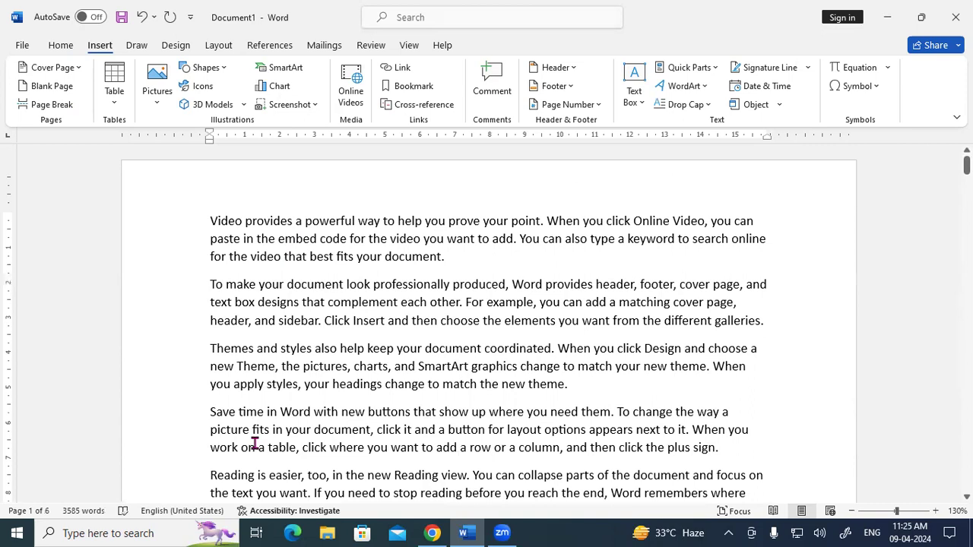
key("Return")
key("Up")
type("Har")
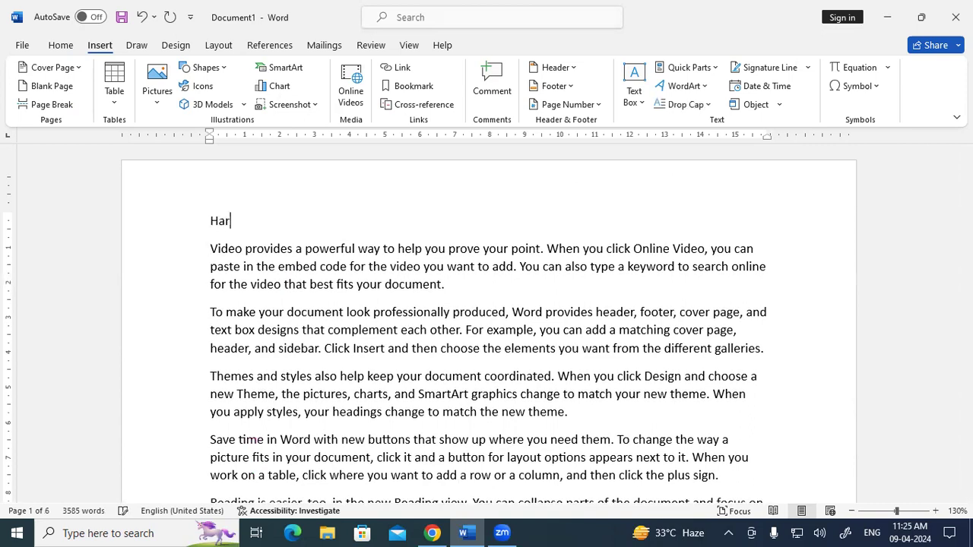
type("dware")
- Add the line "Software" on its own below the first paragraph
left_click(460, 300)
key("Return")
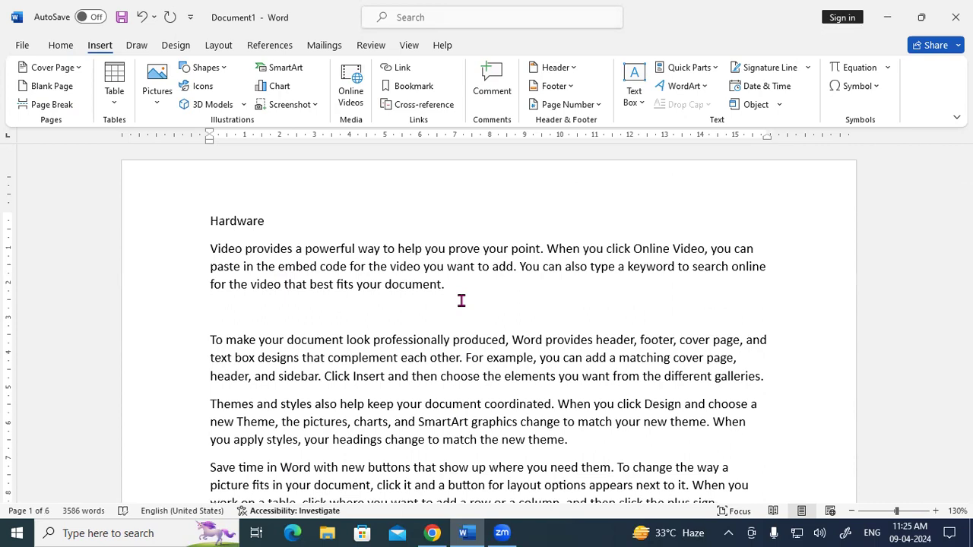
type("Sogtware")
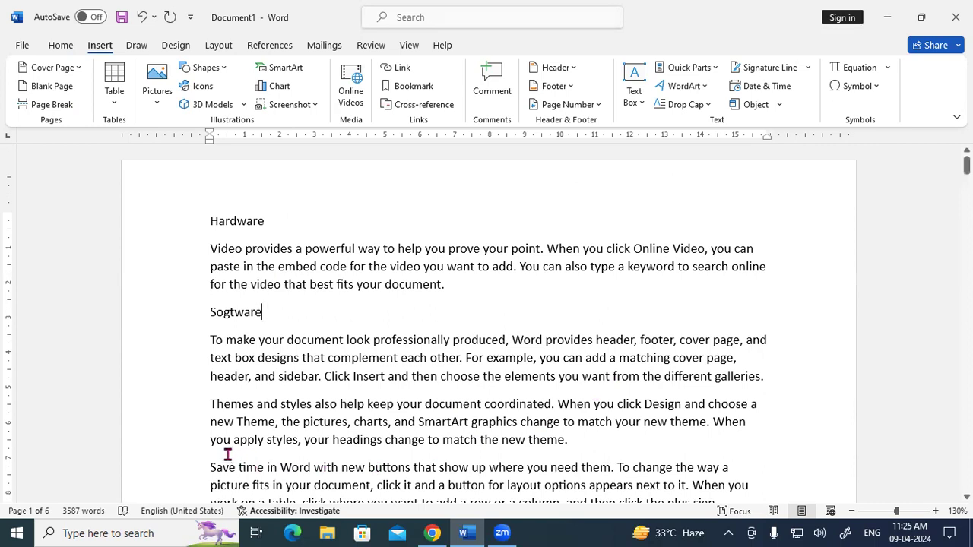
left_click(230, 312)
key("BackSpace")
type("f")
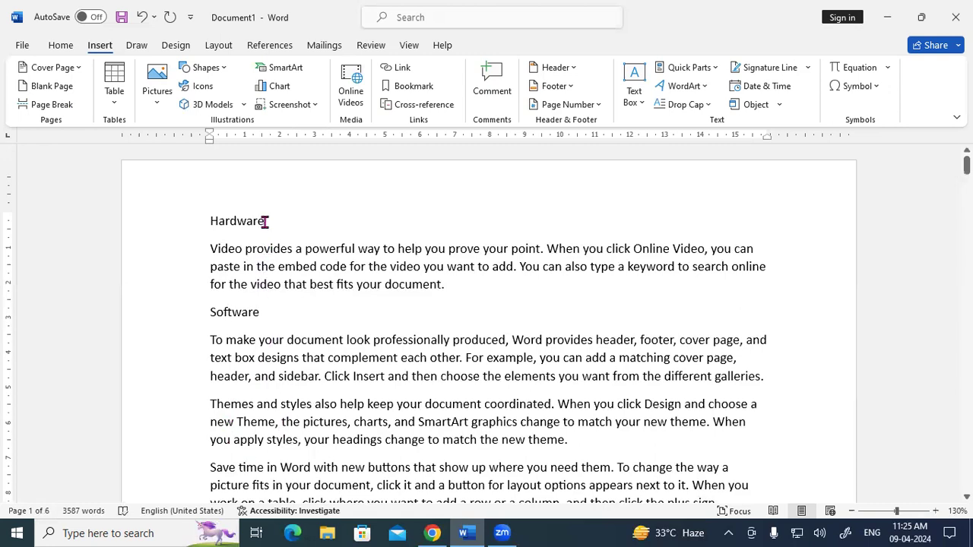
- Add the line "Input Devices" below the first "Themes and styles" paragraph
left_click(612, 453)
key("Return")
type("Inpu")
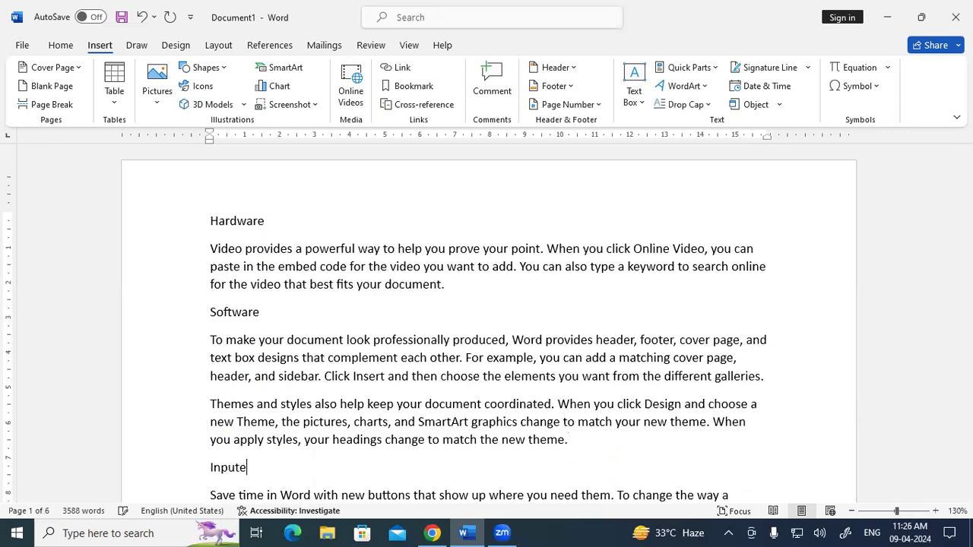
type("t Devices")
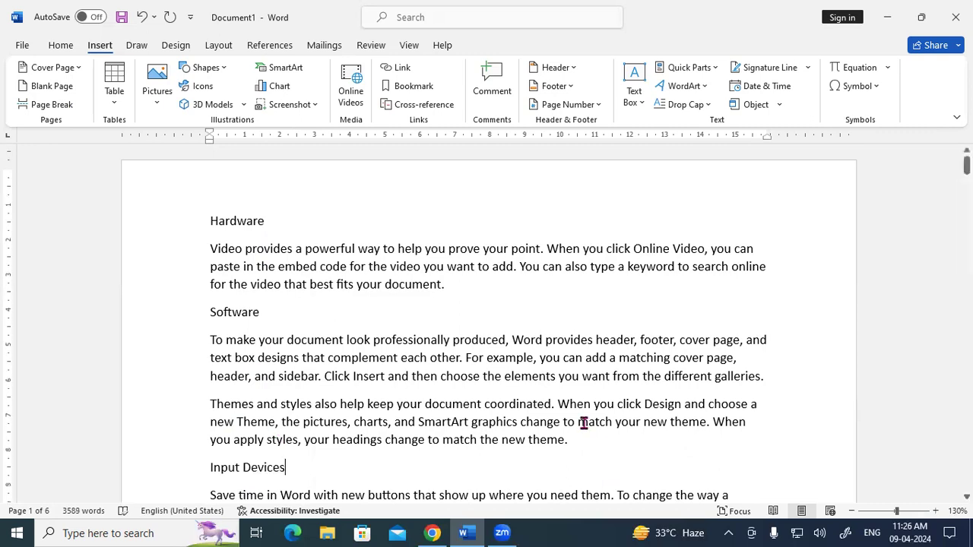
- Add the line "Output Devices" above the second "To make your document look professionally produced" paragraph
scroll(583, 423, "down", 6)
left_click(213, 343)
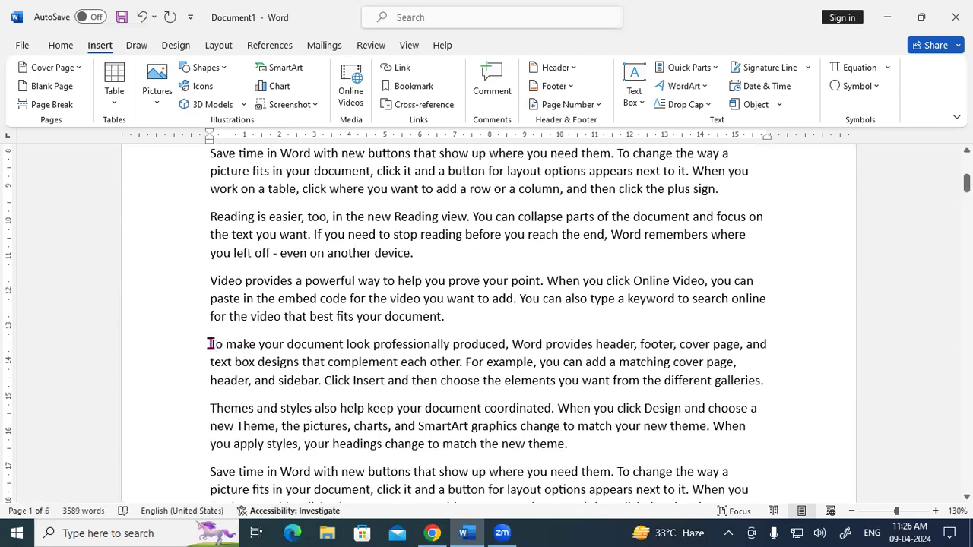
key("Return")
key("Up")
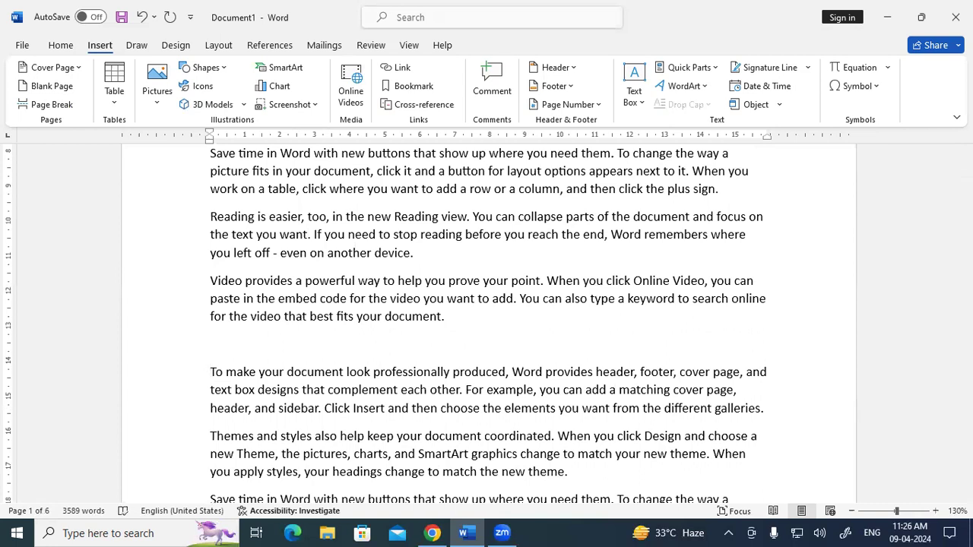
type("Out")
type("o")
type("p")
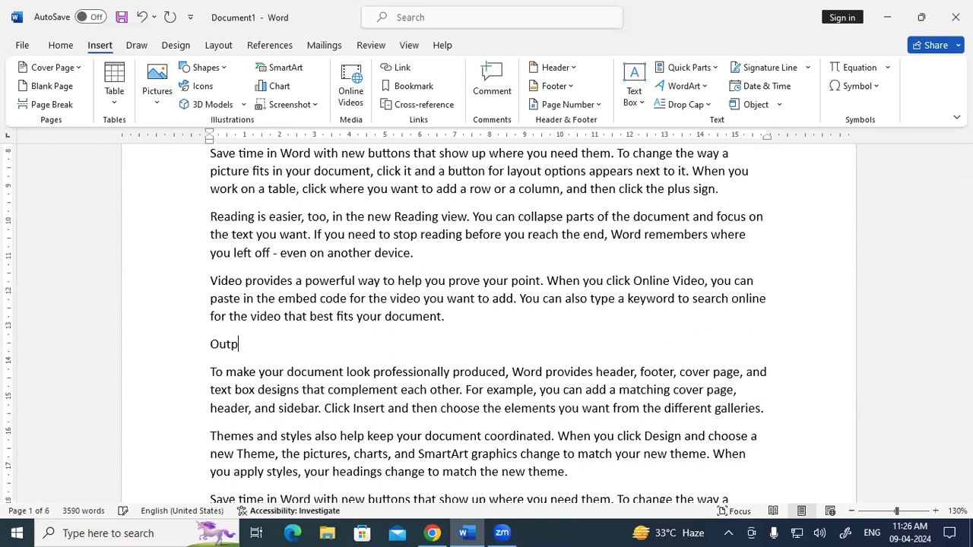
type("ut Devices")
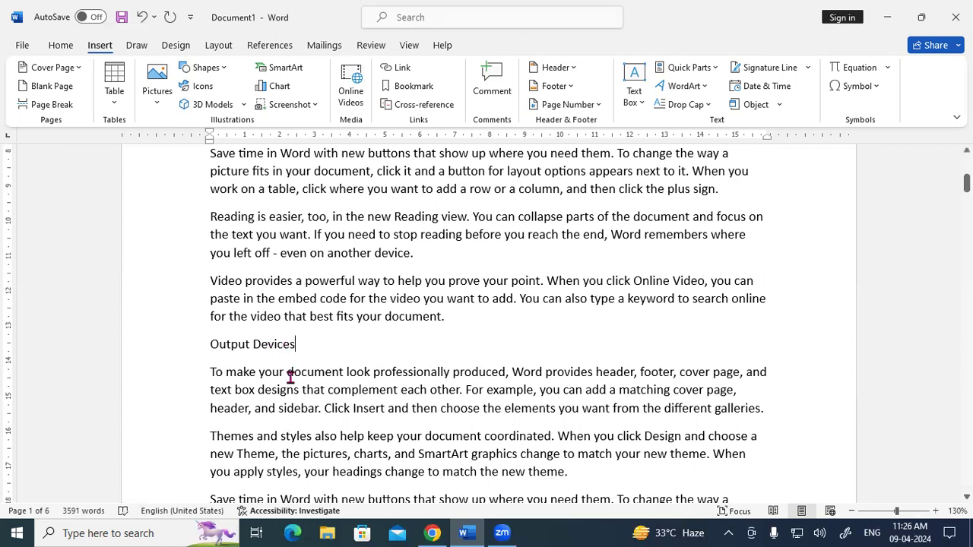
- Add the line "Central Processing Unit" above the second "Reading is easier" paragraph
scroll(290, 377, "down", 4)
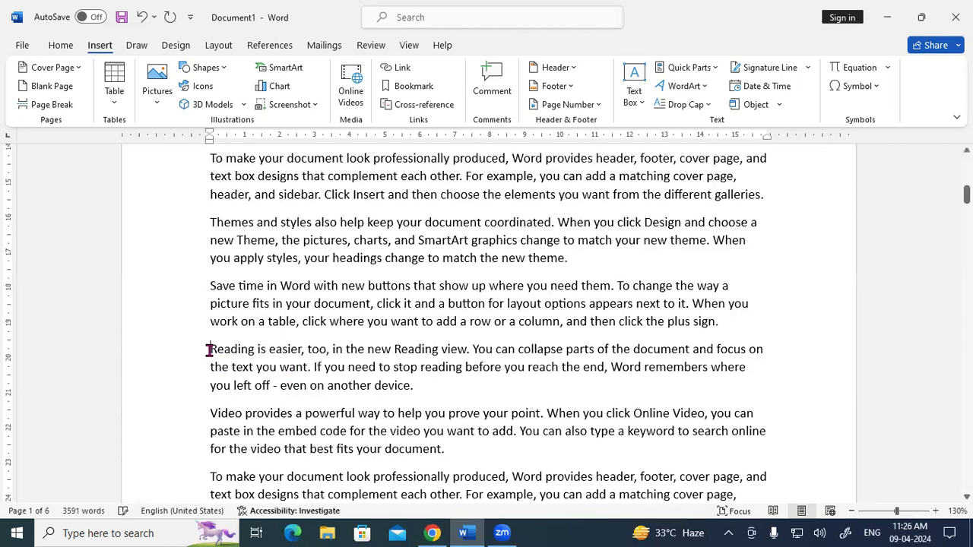
left_click(210, 350)
key("Return")
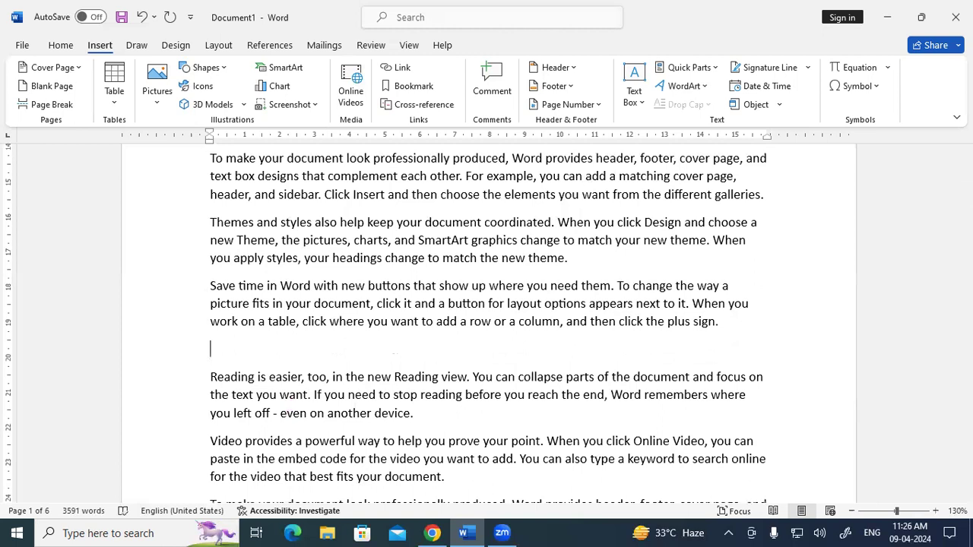
type("Central Proces")
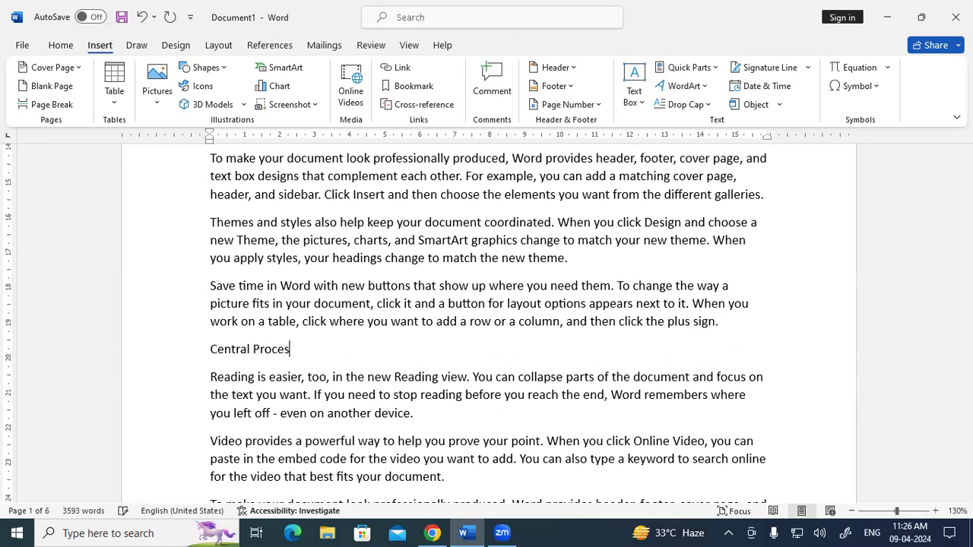
type("sing Unit")
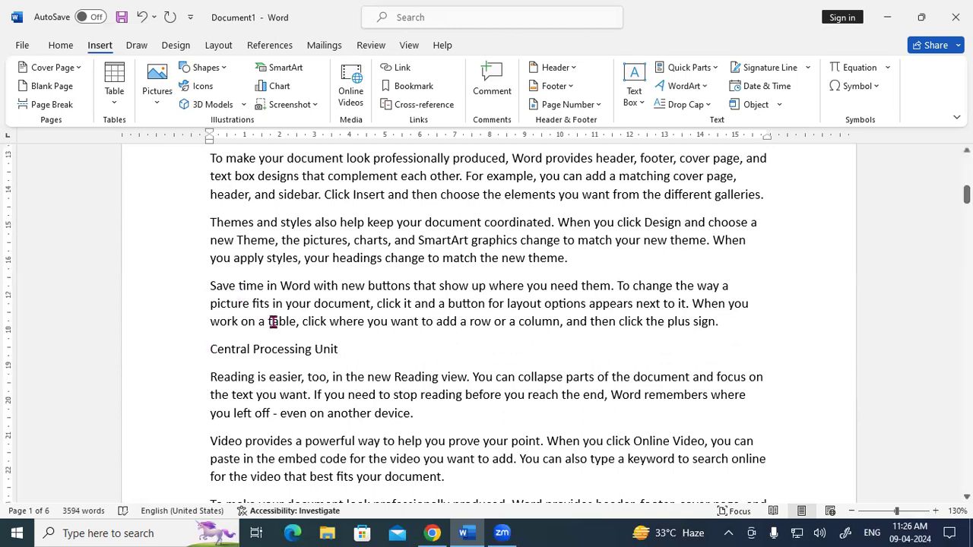
- Apply the Heading 1 style to the "Hardware" line at the start of the document
scroll(273, 323, "up", 10)
scroll(273, 323, "up", 5)
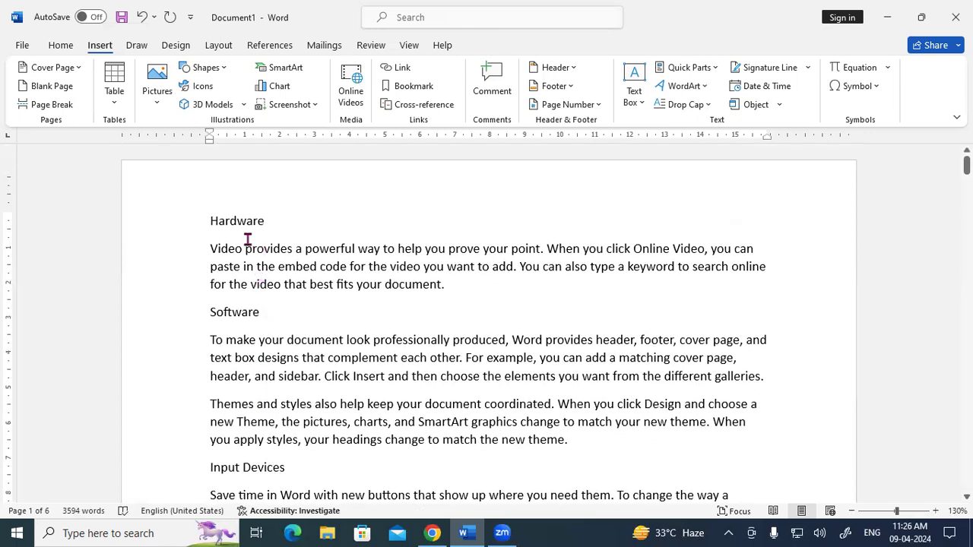
left_click_drag(209, 219, 266, 220)
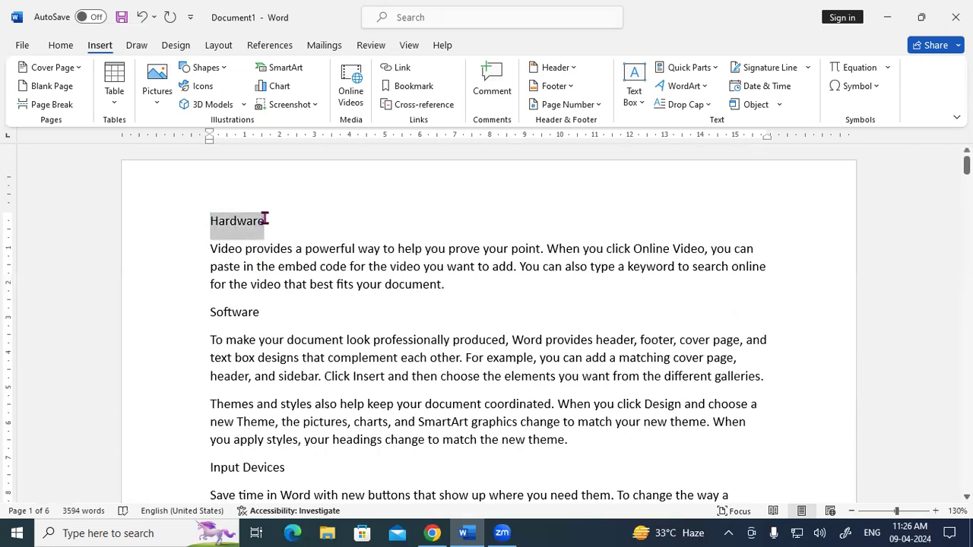
left_click(62, 47)
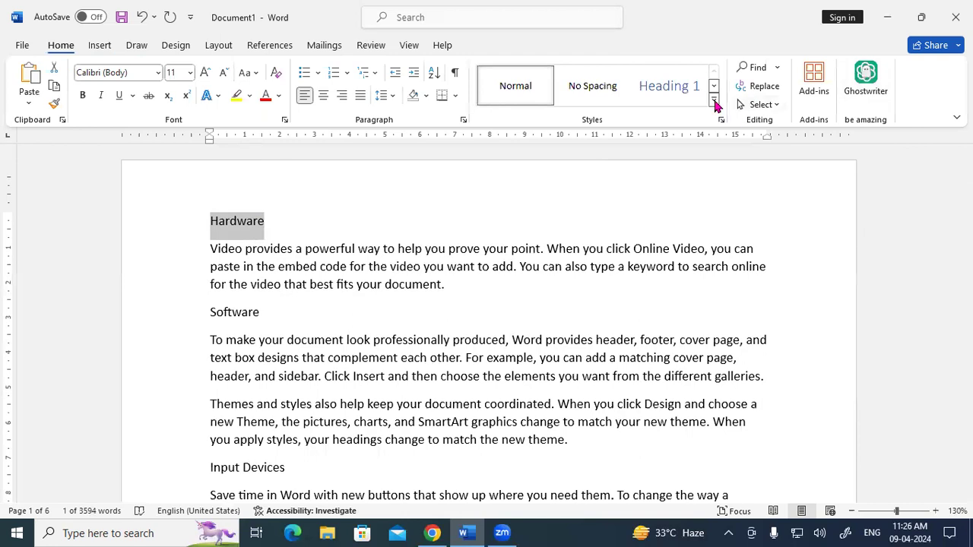
left_click(714, 102)
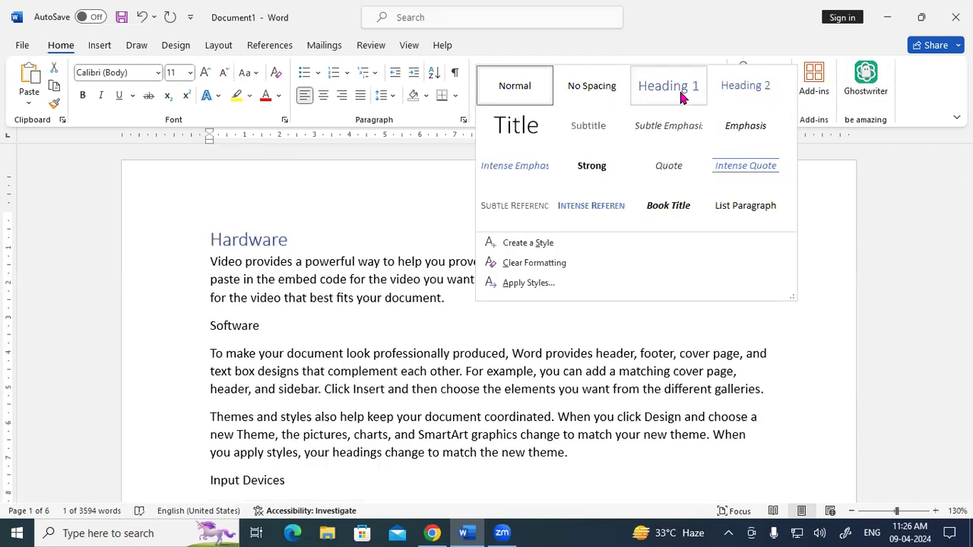
left_click(682, 97)
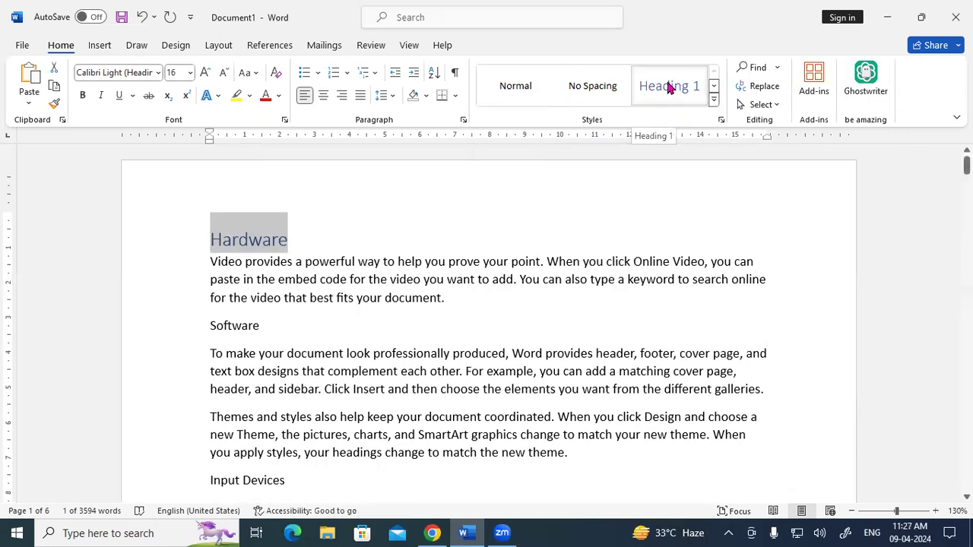
- Modify the Heading 1 style to 20 pt, bold, with black (Text 1) font color
right_click(669, 88)
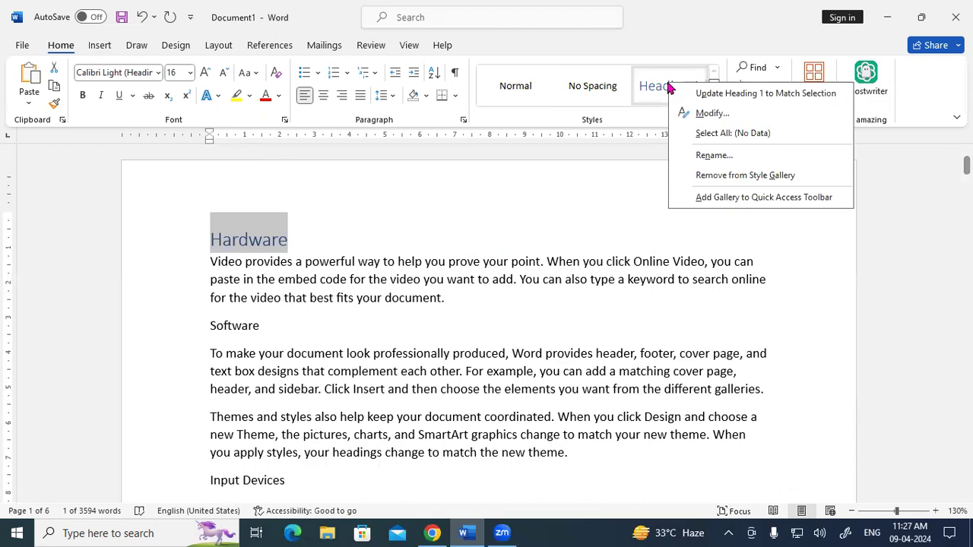
left_click(708, 114)
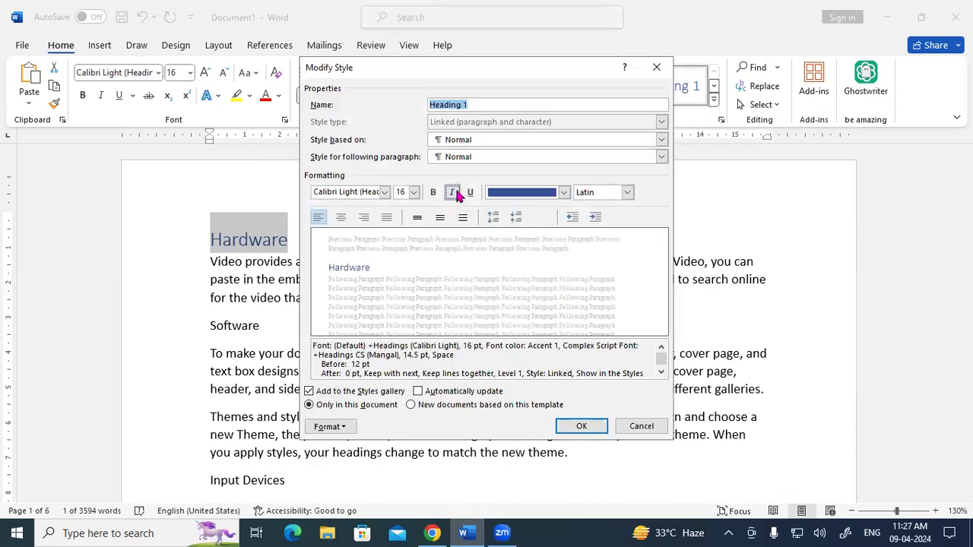
left_click(415, 194)
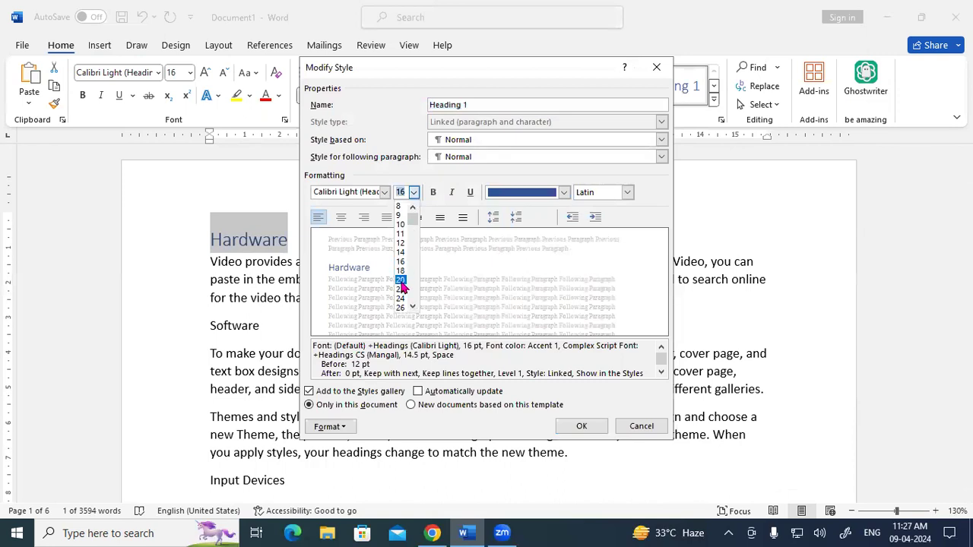
left_click(401, 280)
left_click(564, 192)
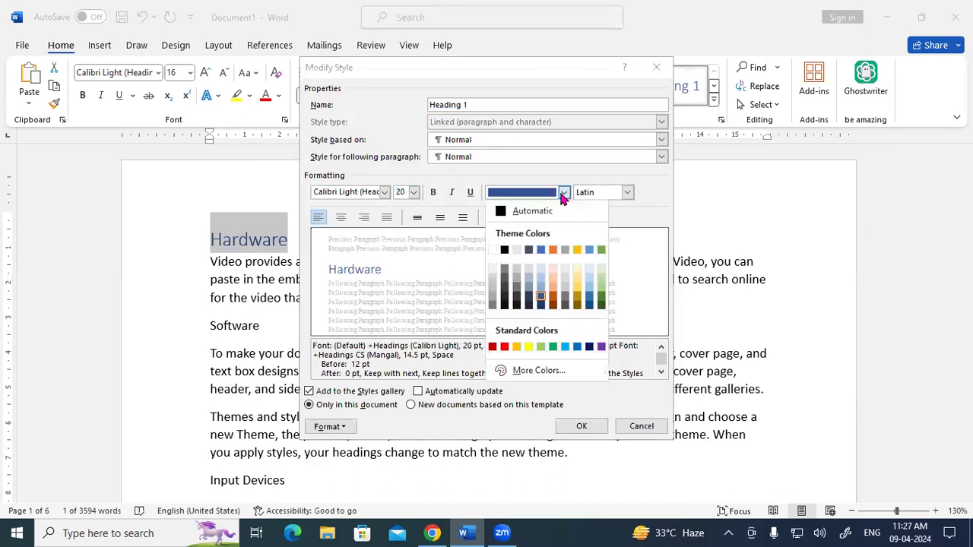
left_click(505, 249)
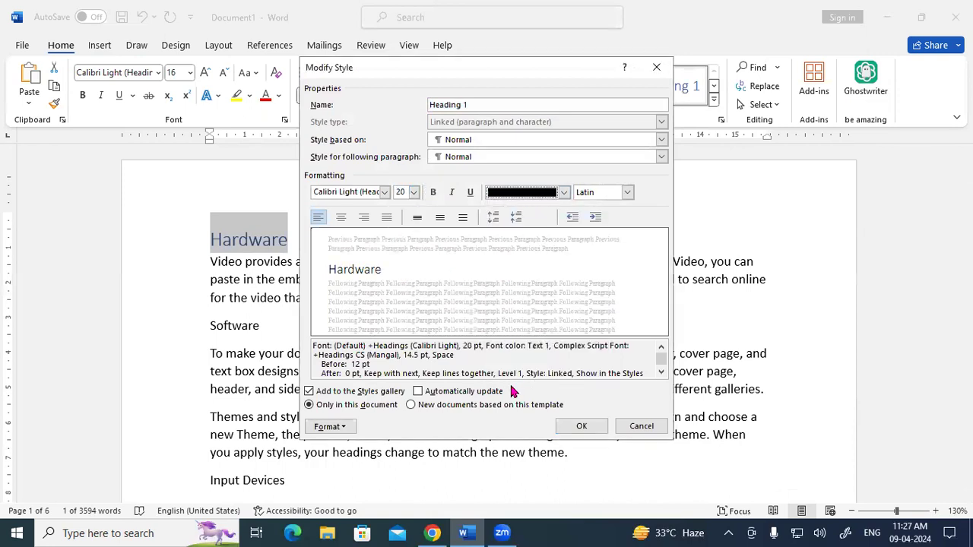
left_click(433, 192)
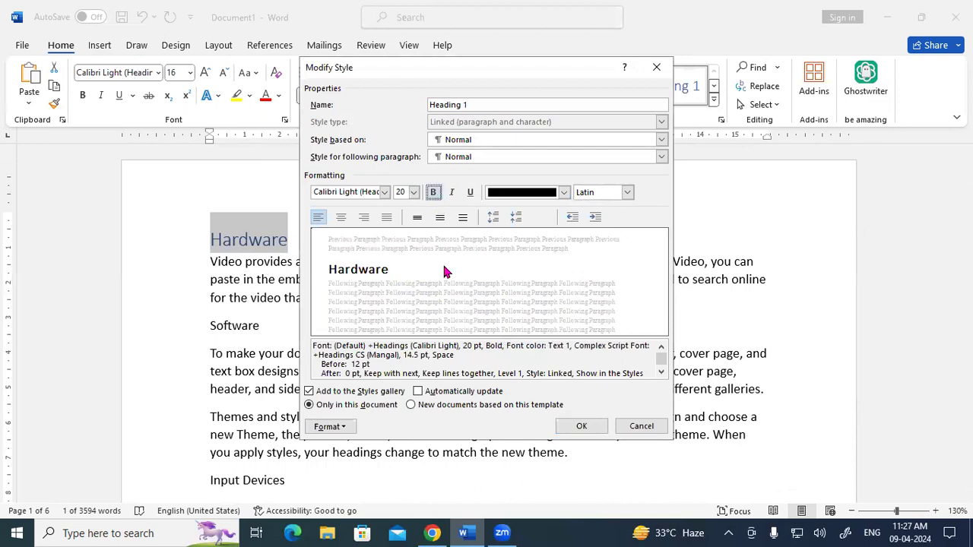
left_click(579, 427)
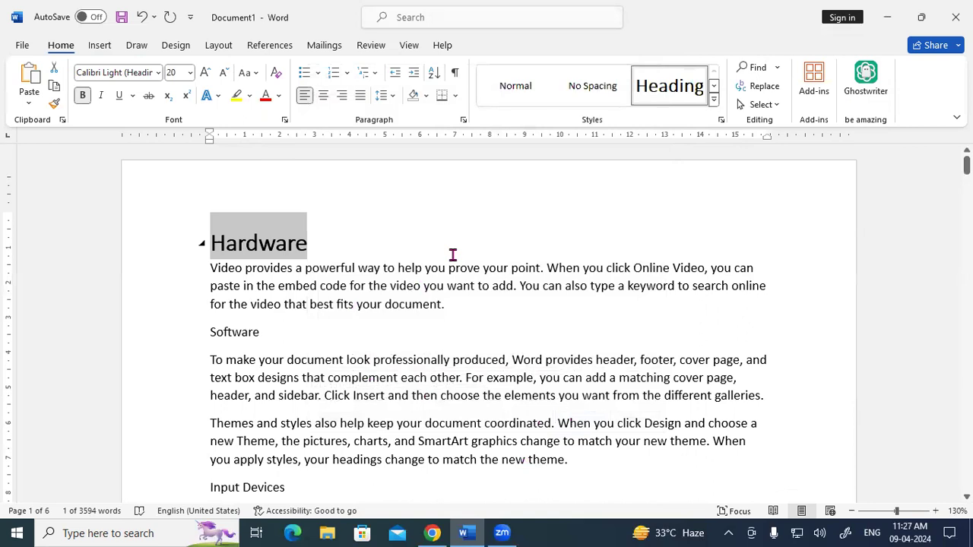
- Apply the Heading 1 style to the "Software" and "Input Devices" lines
scroll(452, 255, "down", 2)
scroll(452, 254, "up", 1)
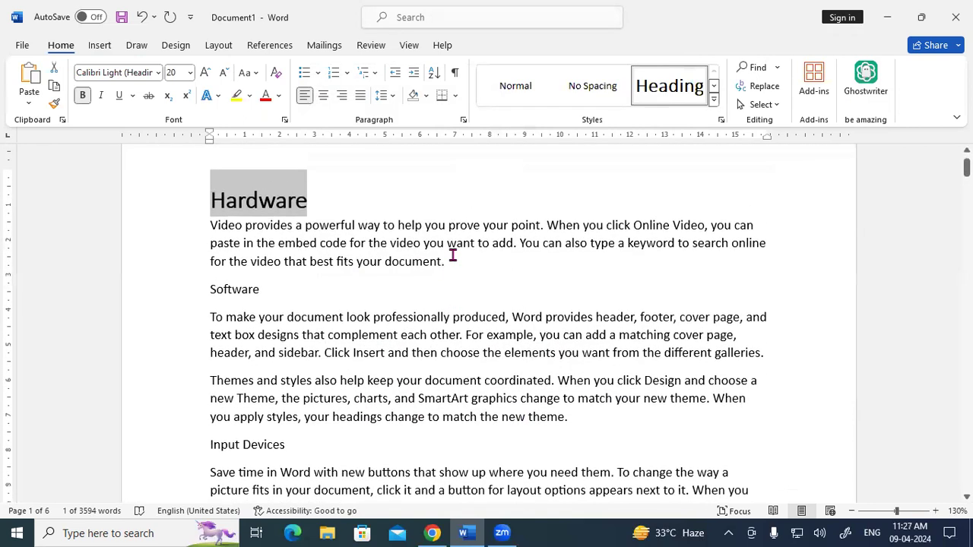
left_click_drag(269, 290, 218, 298)
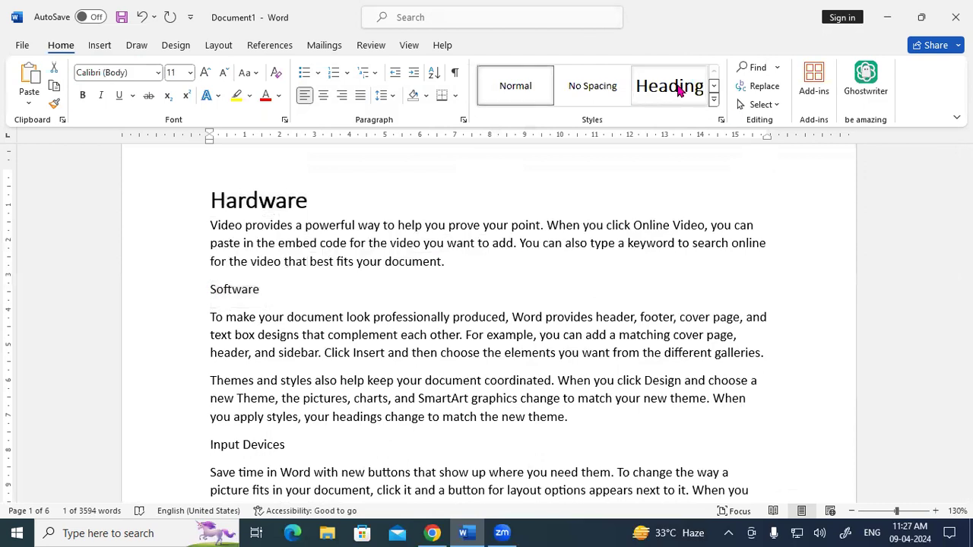
left_click(669, 86)
scroll(349, 389, "down", 3)
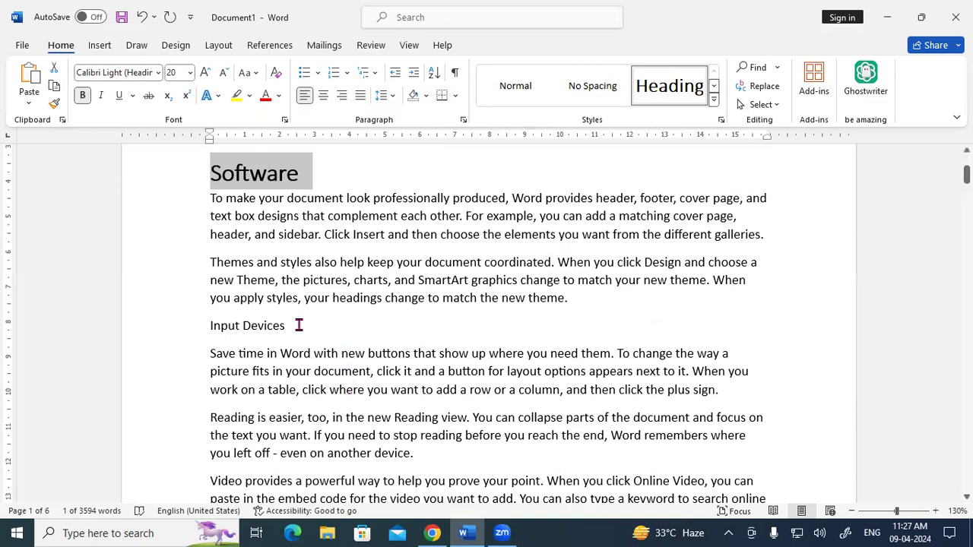
left_click_drag(286, 325, 206, 326)
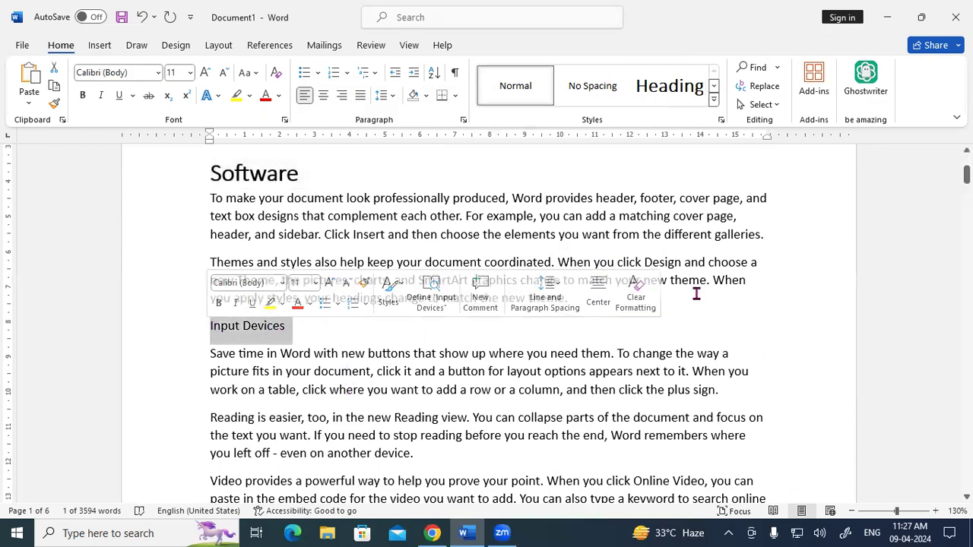
left_click(672, 87)
- Apply the Heading 1 style to the "Output Devices" and "Central Processing Unit" lines
scroll(261, 422, "down", 5)
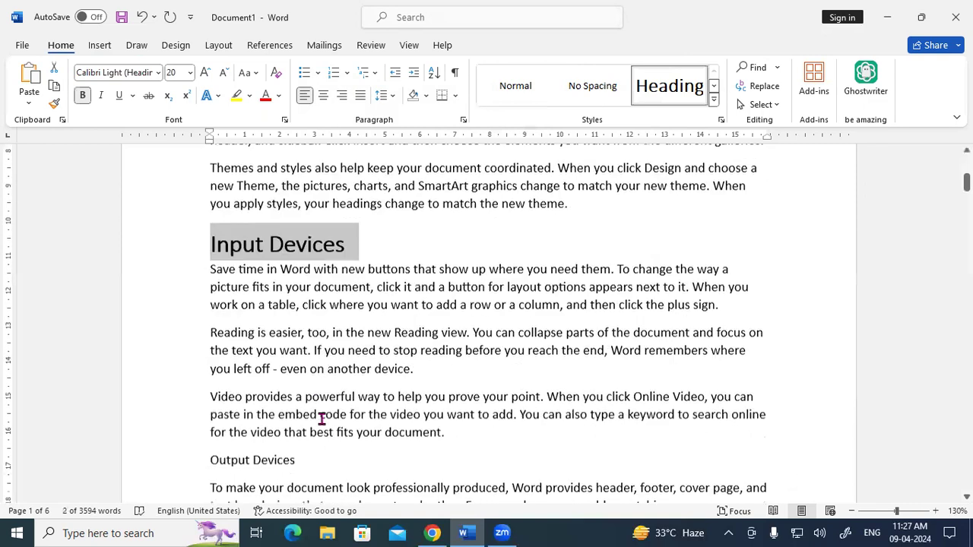
left_click_drag(309, 338, 215, 344)
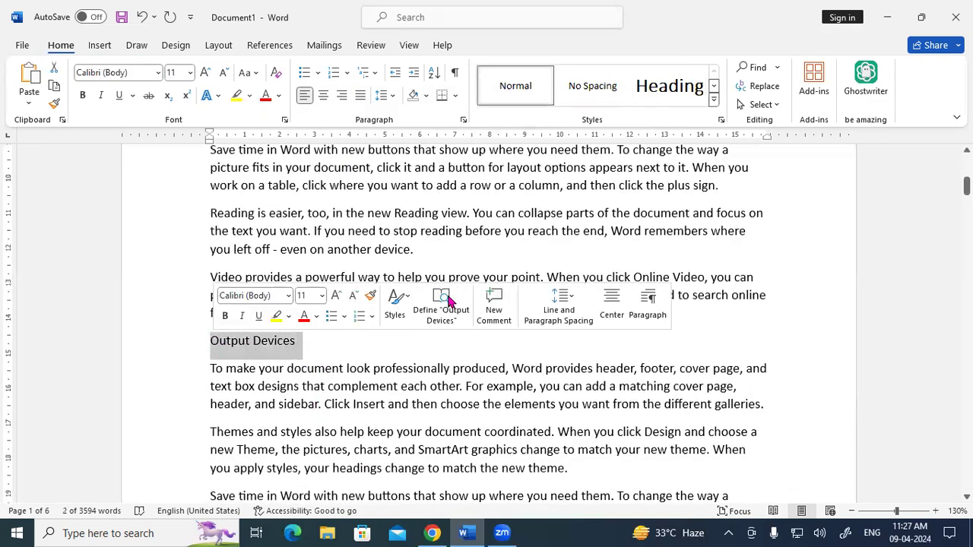
left_click(672, 87)
scroll(326, 377, "down", 7)
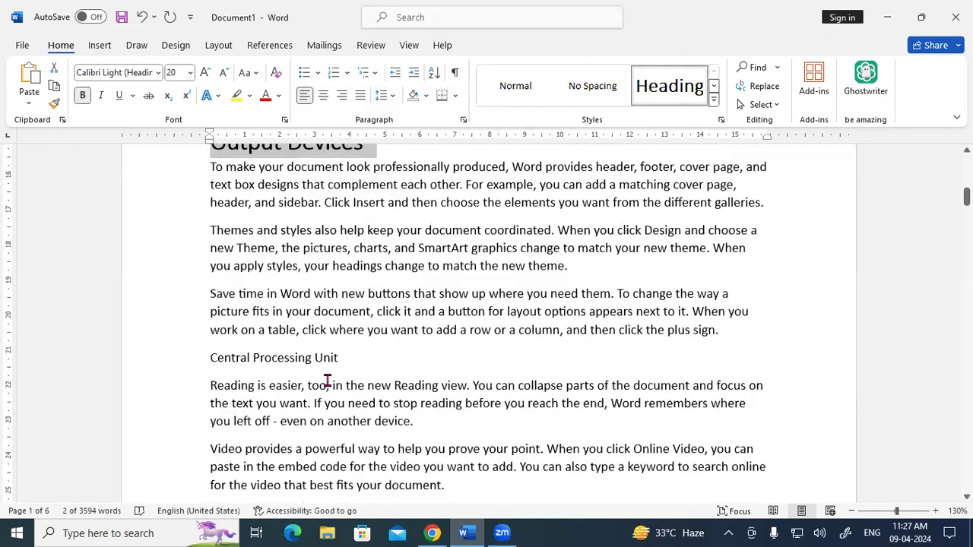
left_click_drag(349, 226, 237, 244)
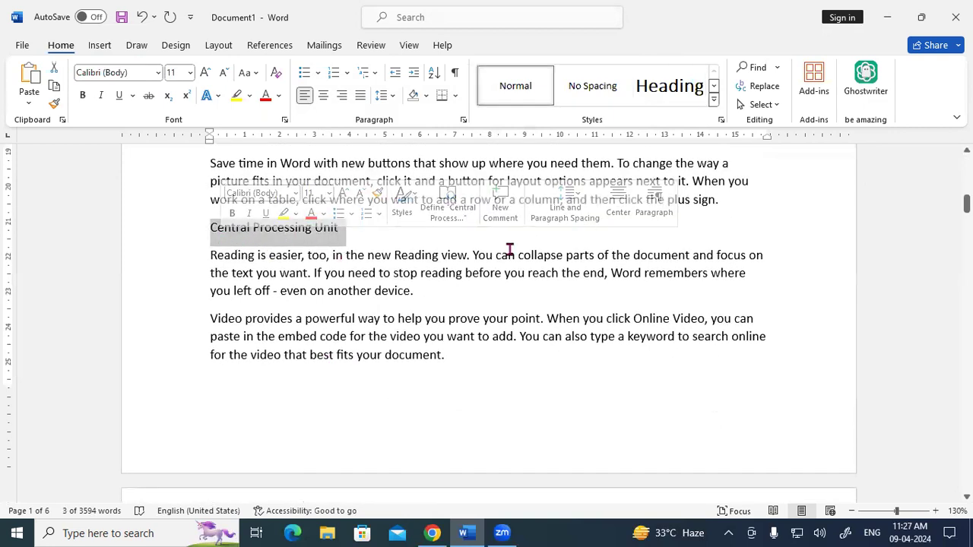
left_click(662, 97)
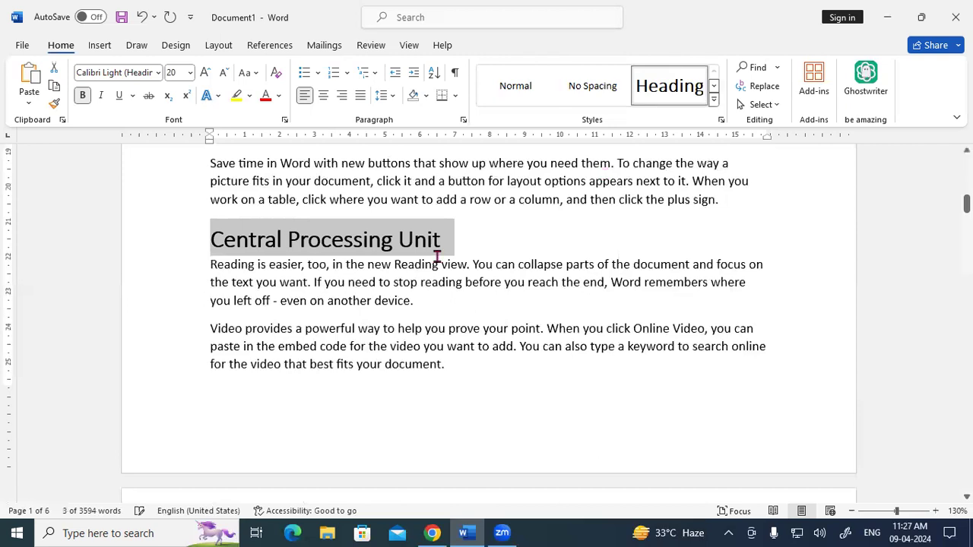
- Insert six blank lines above the "Hardware" heading at the start of the document
scroll(380, 278, "up", 4)
scroll(380, 282, "up", 10)
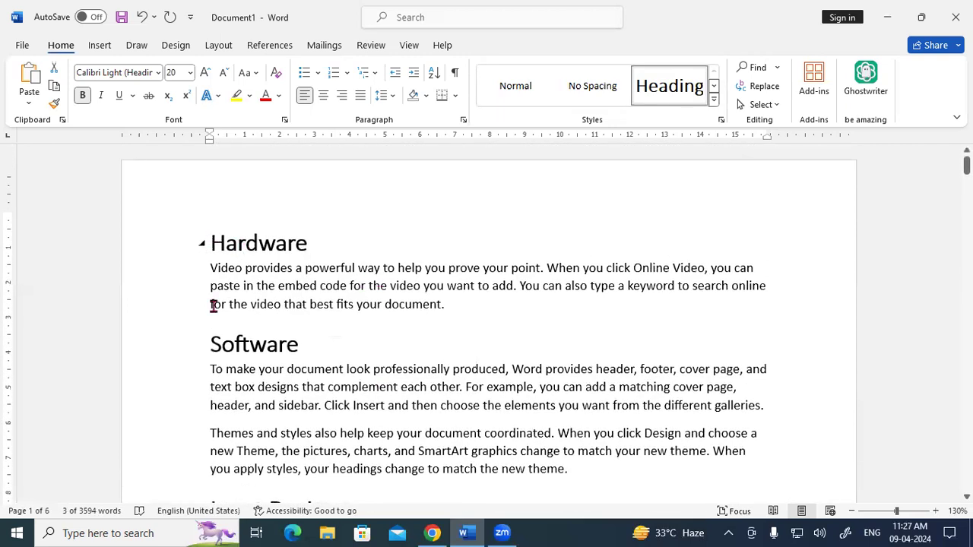
left_click(211, 238)
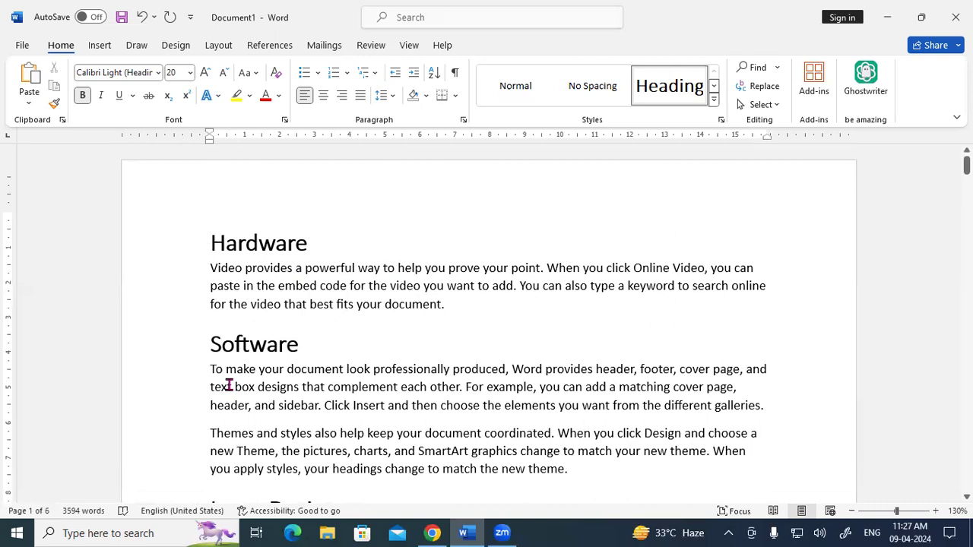
key("Return")
key("Return")
key("Return")
key("Return")
key("Return")
key("Return")
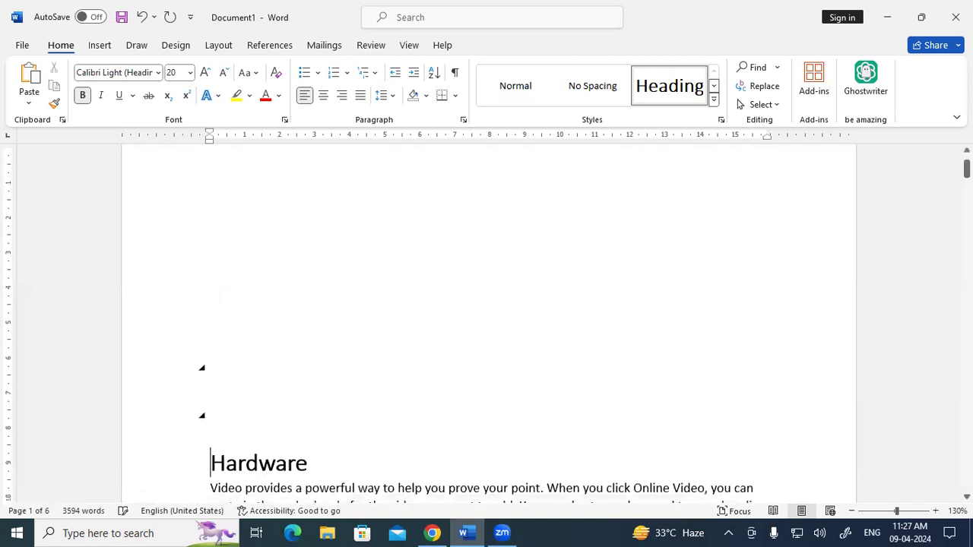
- Insert a hyperlinked cross-reference to the heading text of "Hardware" on the first blank line
scroll(212, 237, "up", 5)
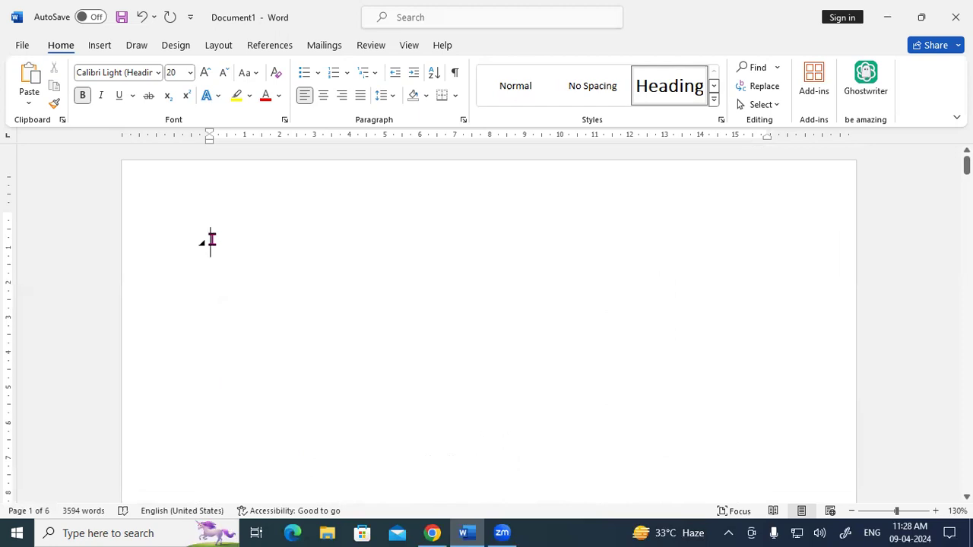
left_click(100, 46)
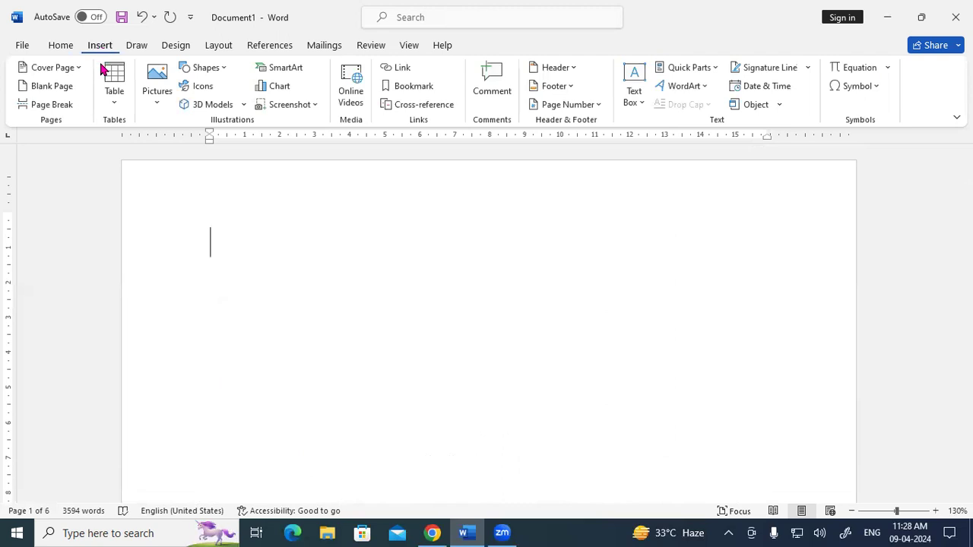
left_click(399, 105)
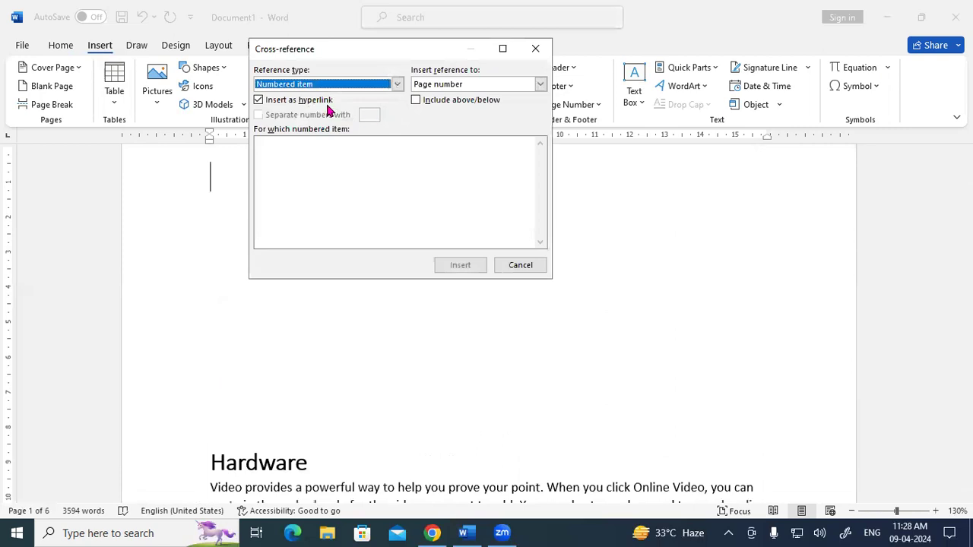
left_click(396, 86)
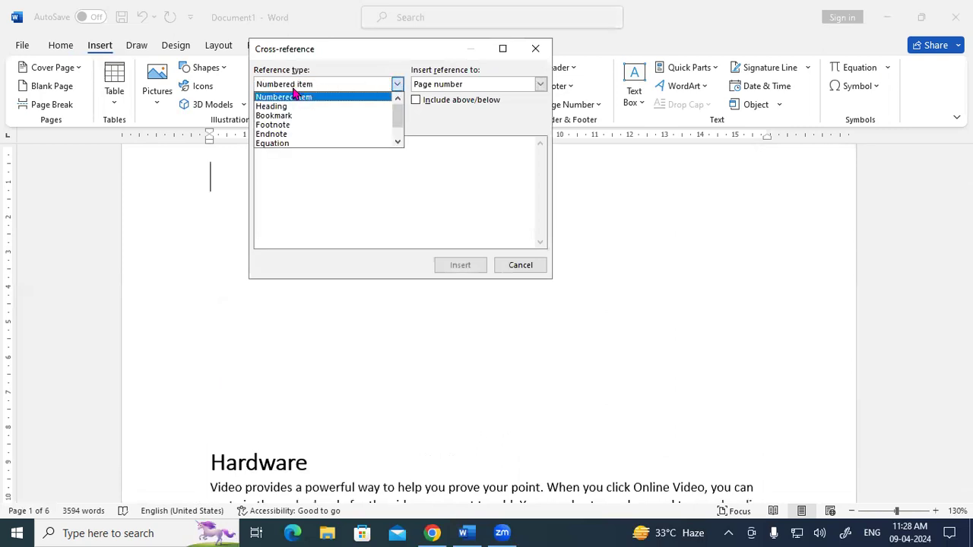
left_click(281, 106)
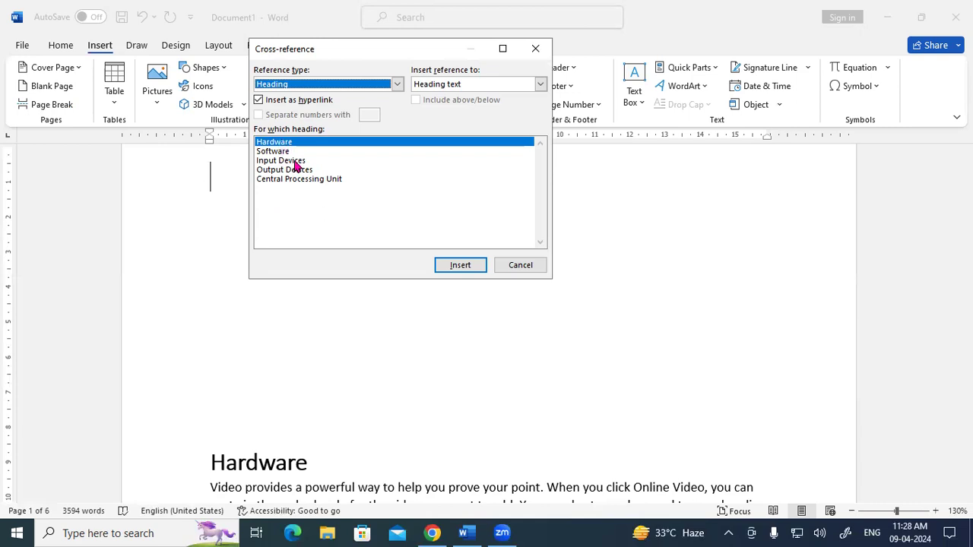
left_click(460, 267)
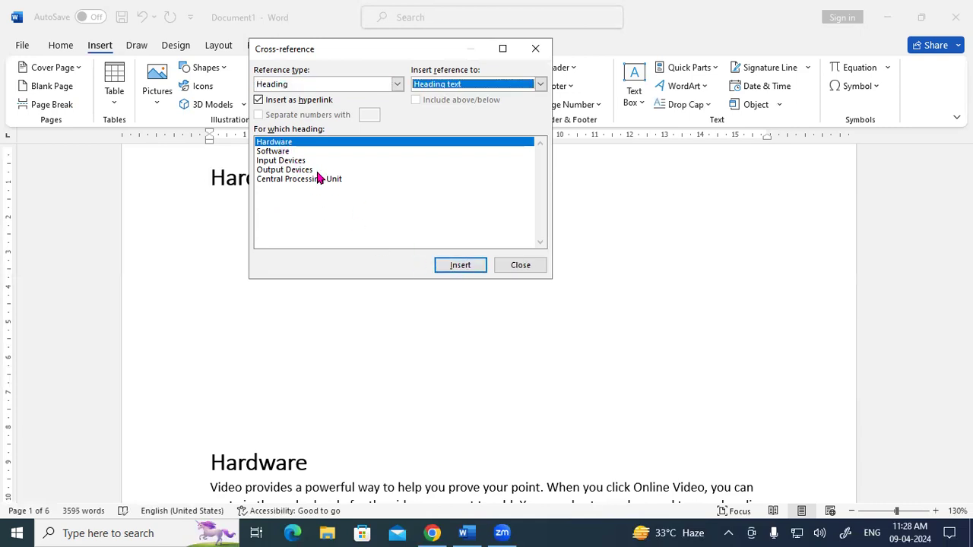
- Try to add heading-text cross-references to Software, Input Devices, Output Devices and Central Processing Unit on the same line
left_click(277, 152)
left_click(461, 268)
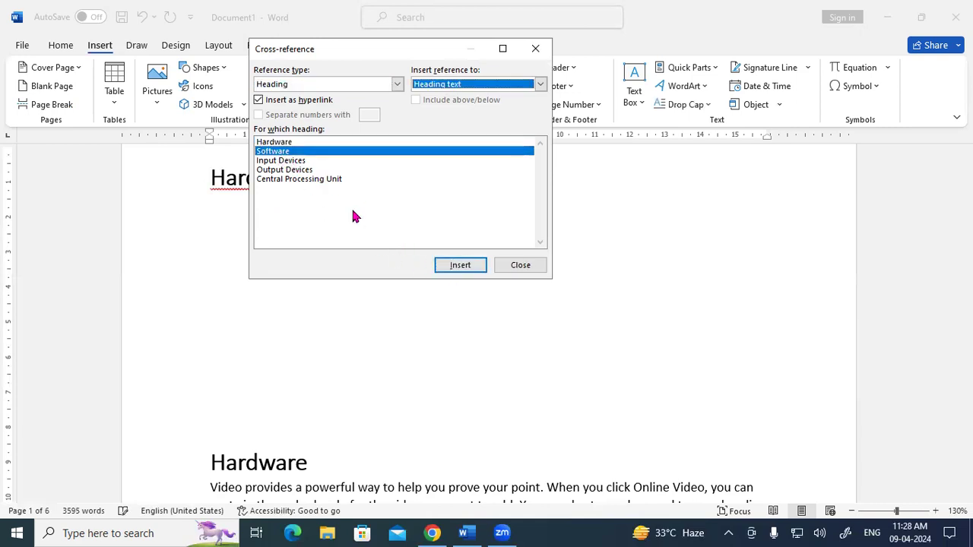
left_click(289, 161)
left_click(458, 267)
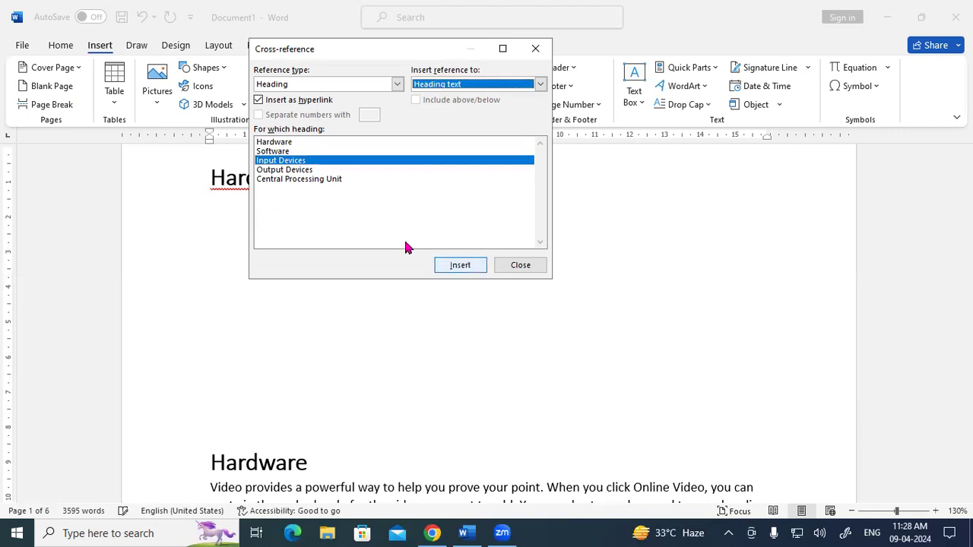
left_click(294, 170)
left_click(460, 265)
left_click(309, 182)
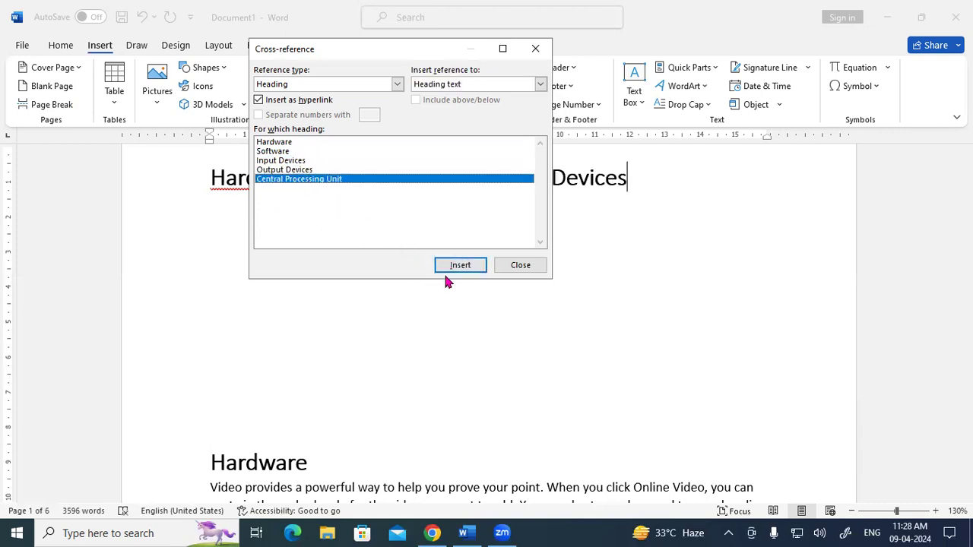
left_click(456, 266)
left_click(520, 265)
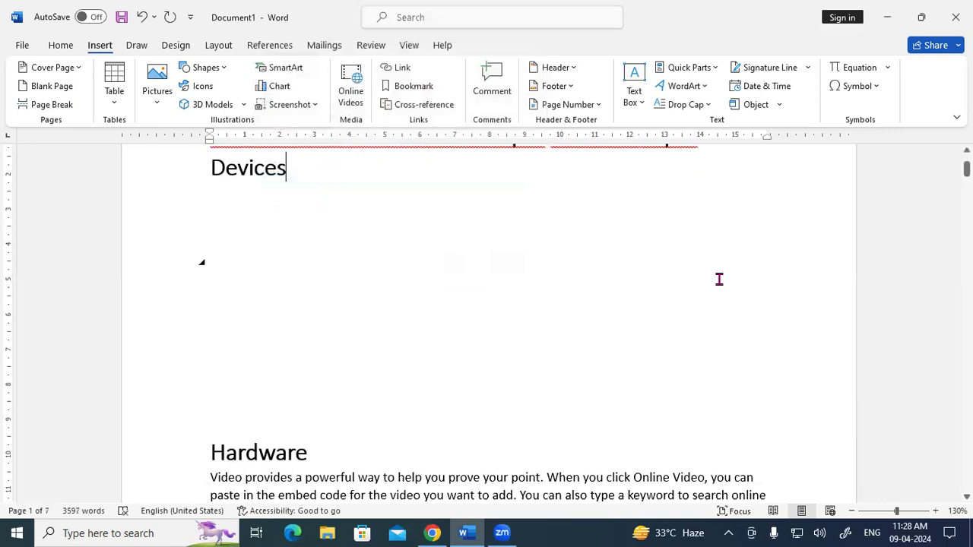
- Put the inserted Hardware, Hardware, Software, Input Devices and Output Devices cross-references each on a separate line
left_click(966, 150)
left_click(967, 151)
left_click(967, 150)
left_click(311, 183)
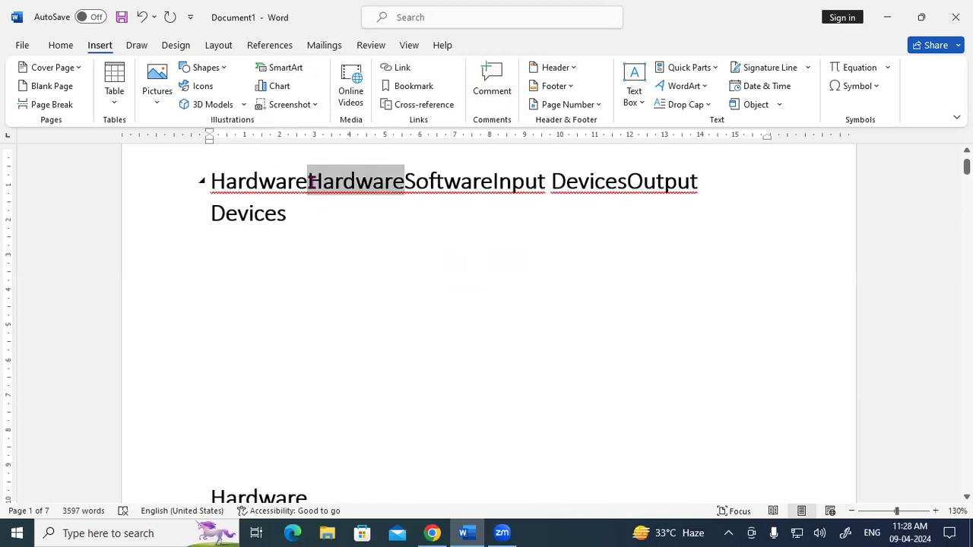
key("Return")
left_click(307, 230)
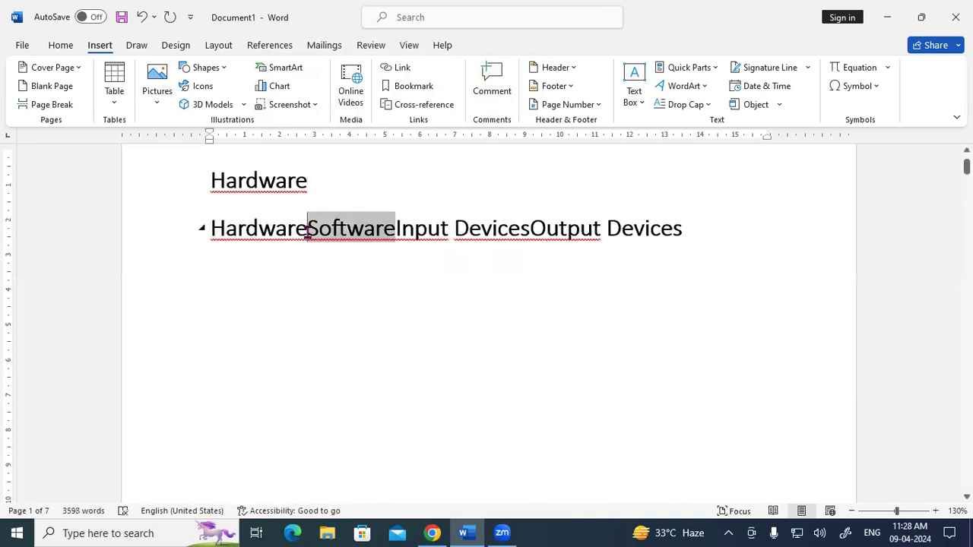
key("Return")
left_click(298, 276)
key("Return")
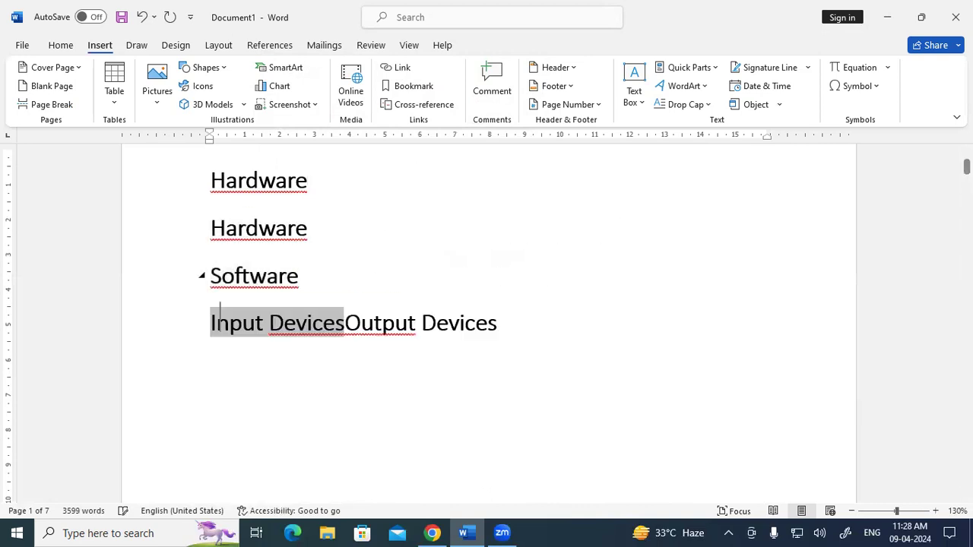
left_click(343, 325)
key("Return")
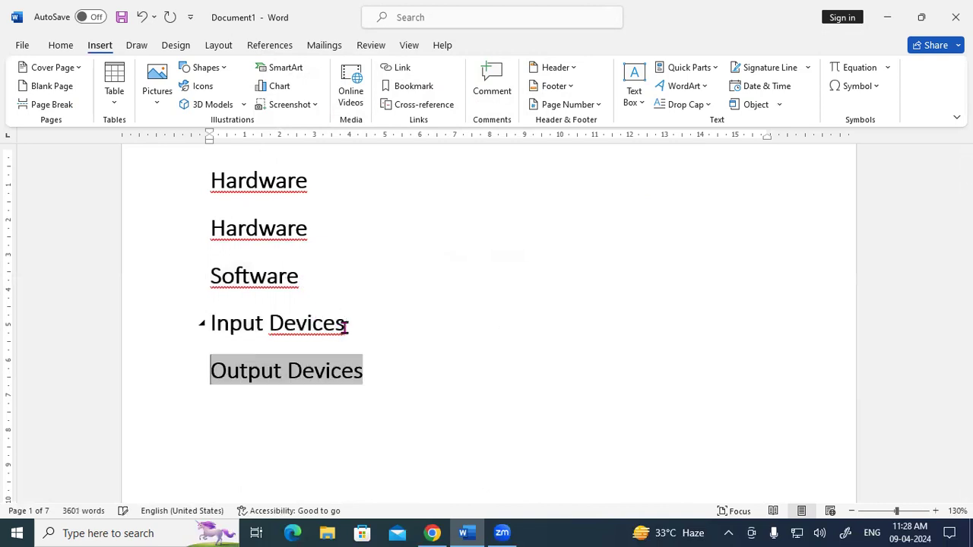
- Delete the duplicate "Hardware" cross-reference line above "Software"
left_click(363, 288)
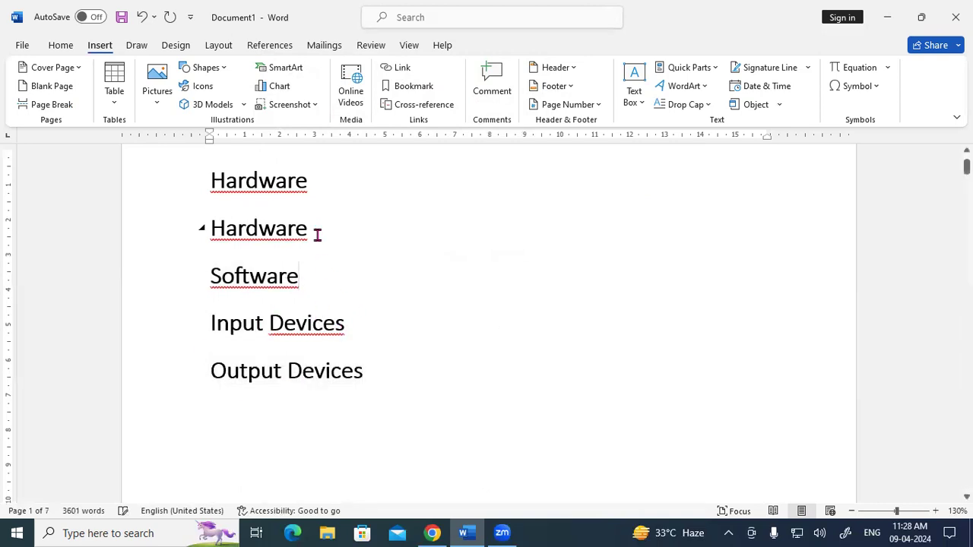
double_click(243, 220)
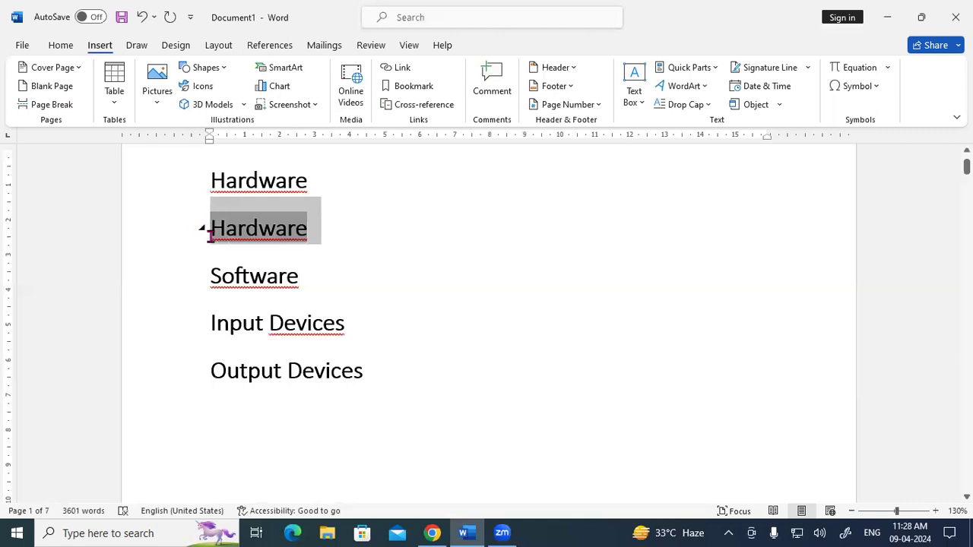
key("BackSpace")
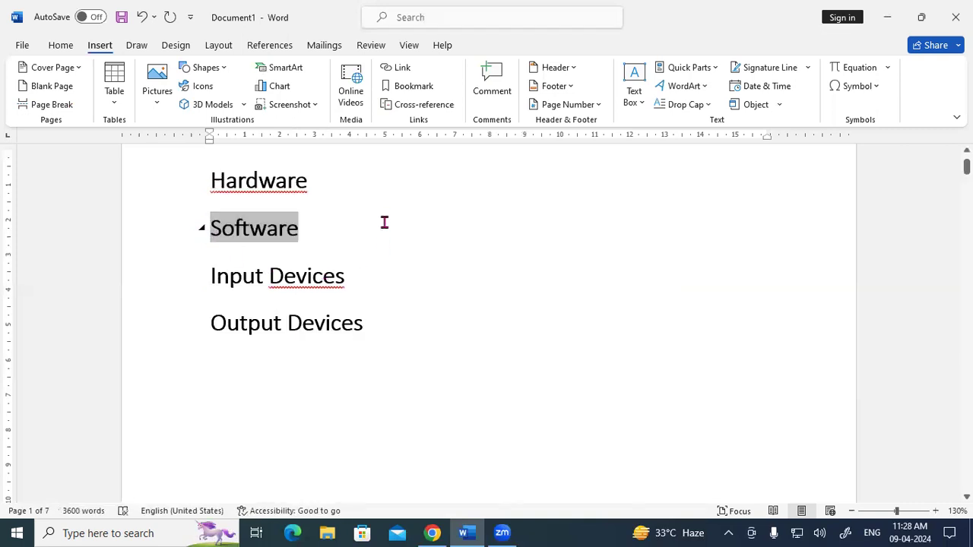
left_click(386, 217)
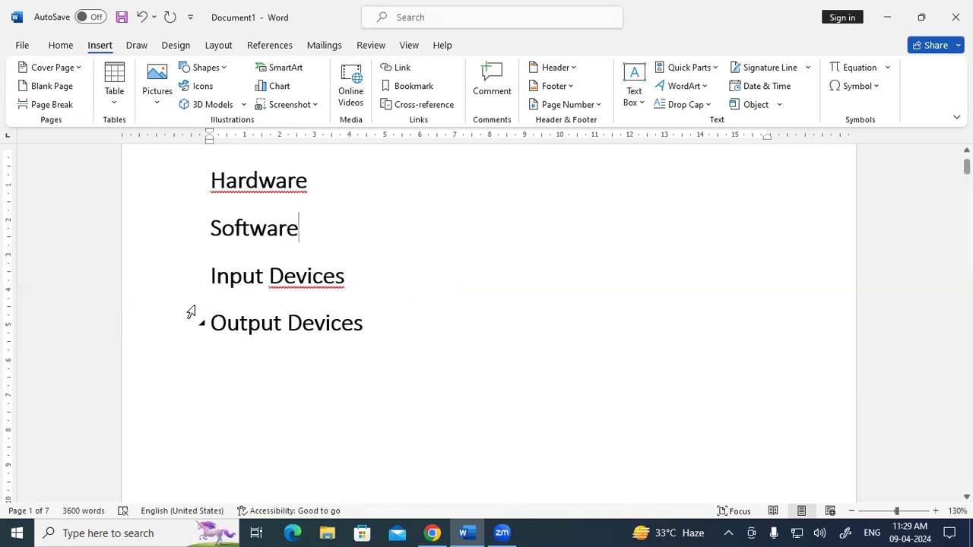
- Follow the "Output Devices" cross-reference to its heading and return to the start of the document
left_click(255, 332, "ctrl")
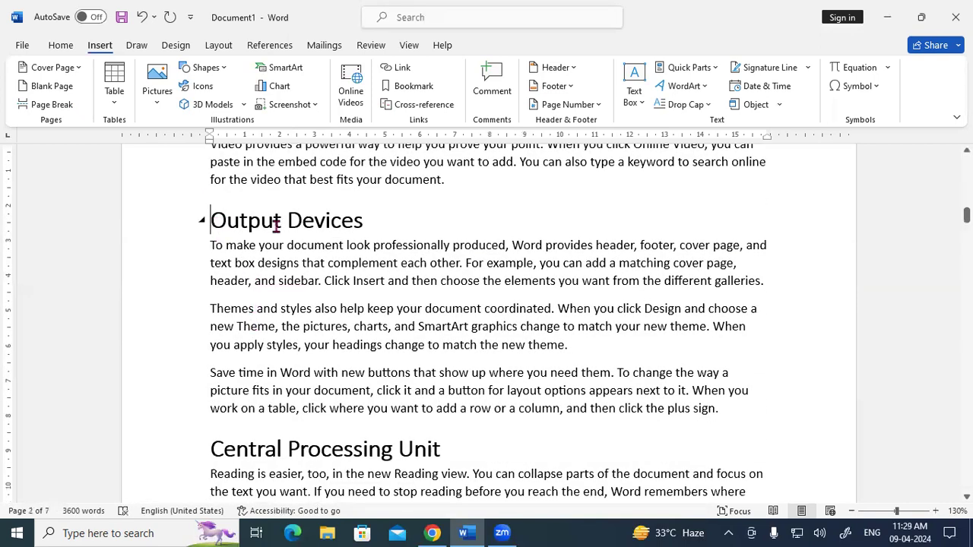
scroll(365, 232, "up", 10)
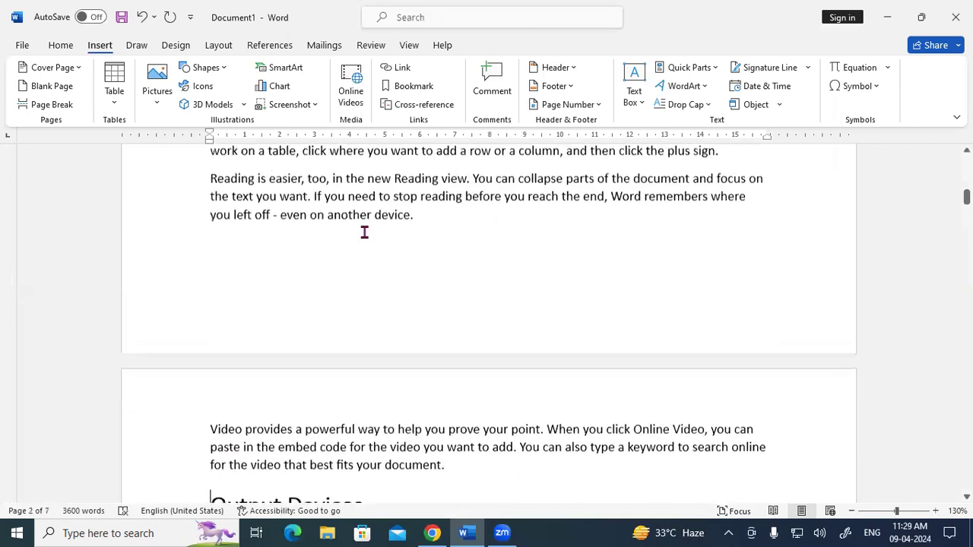
scroll(364, 232, "up", 5)
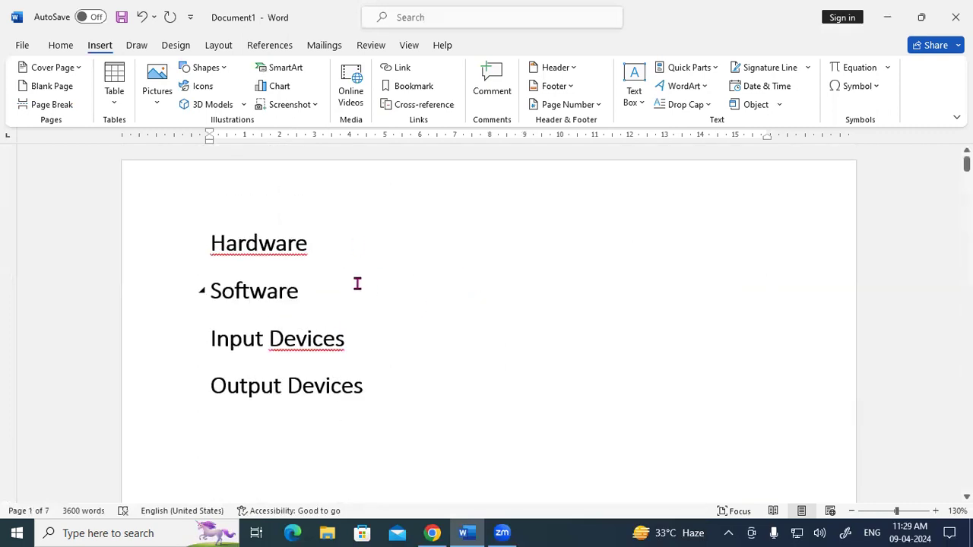
- Follow the "Software" cross-reference, highlight that heading with its two paragraphs, and return to the start of the document
left_click(265, 298, "ctrl")
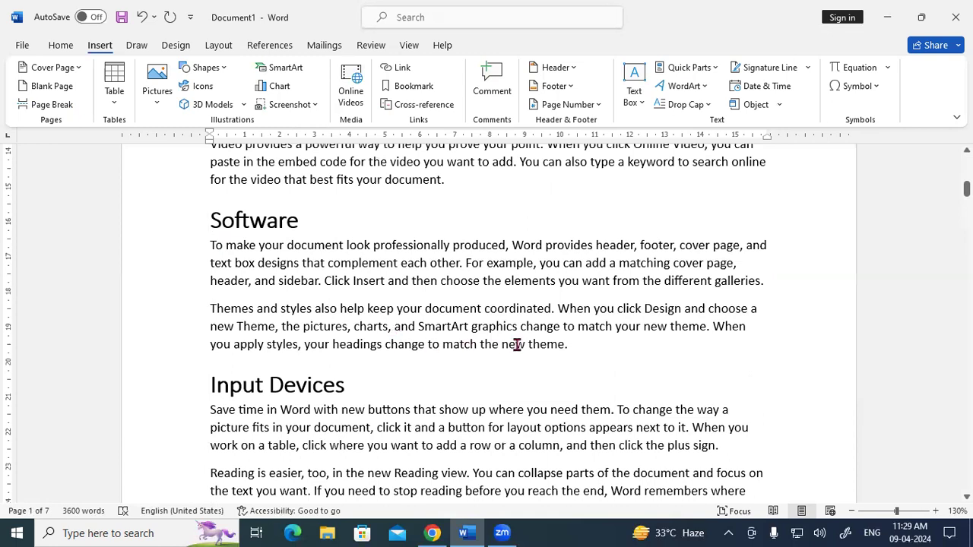
left_click_drag(574, 344, 210, 222)
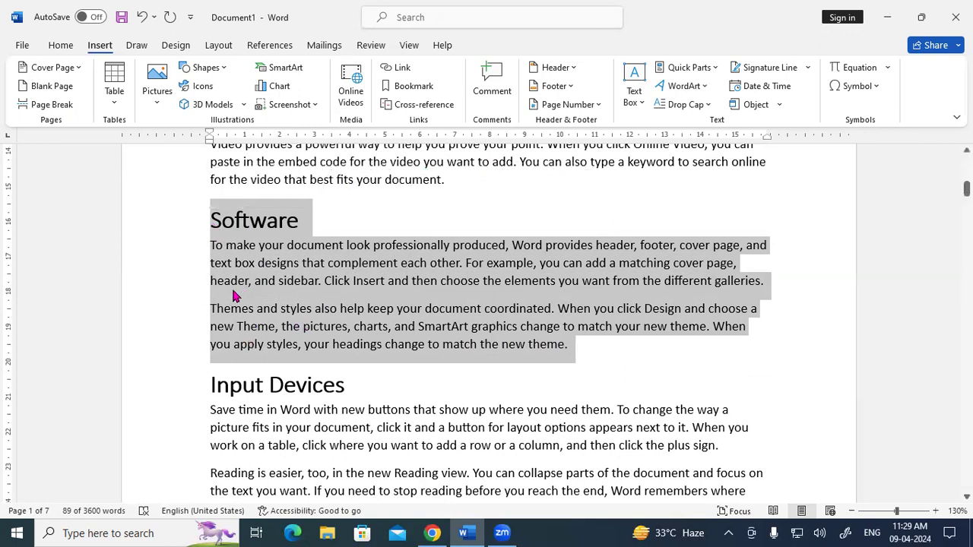
scroll(233, 289, "up", 4)
scroll(232, 291, "up", 2)
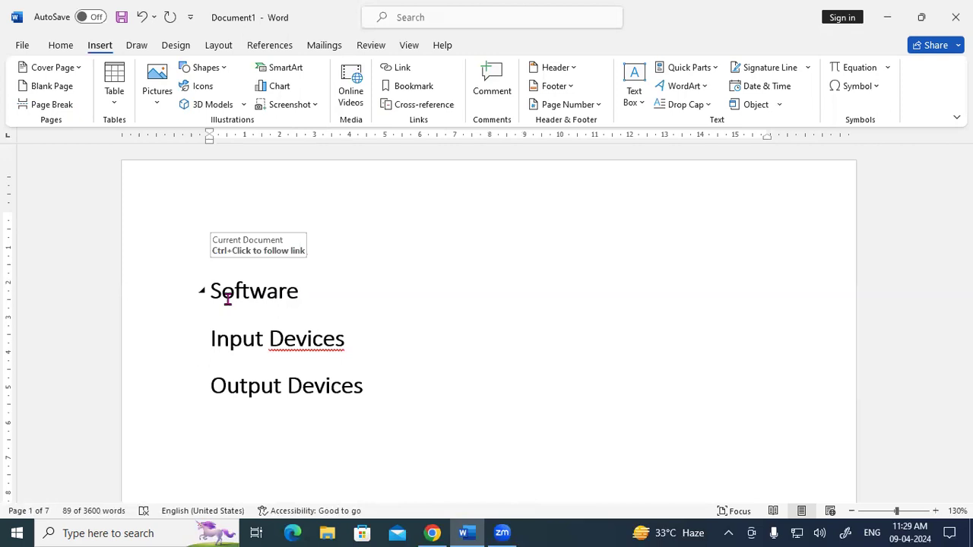
- Add a bookmark named Topic1 to the word "Themes" in the second paragraph under the "Output Devices" heading
left_click(227, 298, "ctrl")
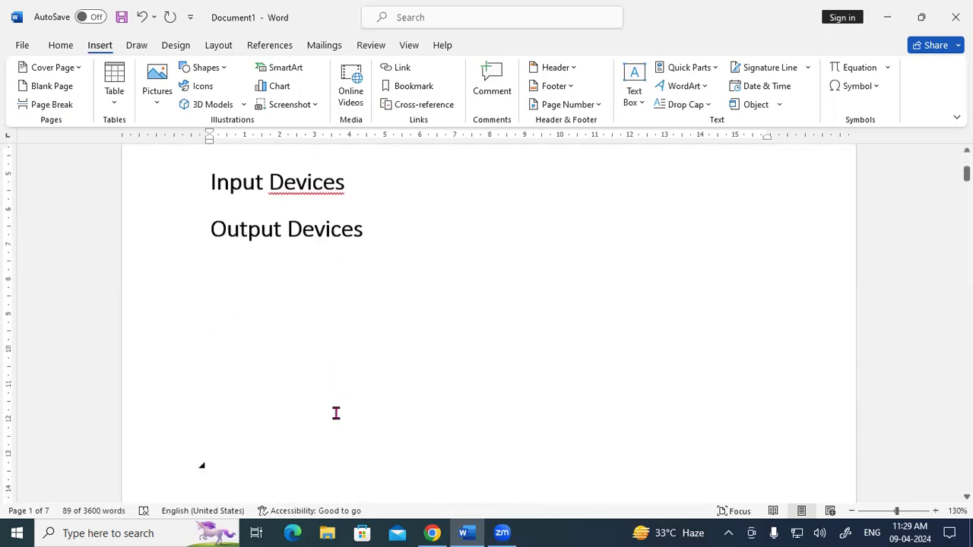
scroll(335, 413, "down", 3)
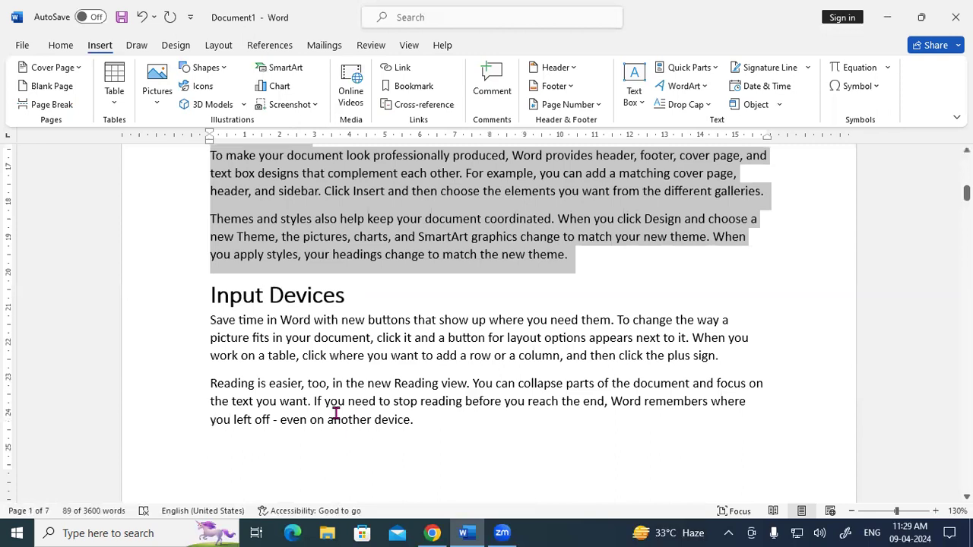
scroll(336, 413, "down", 6)
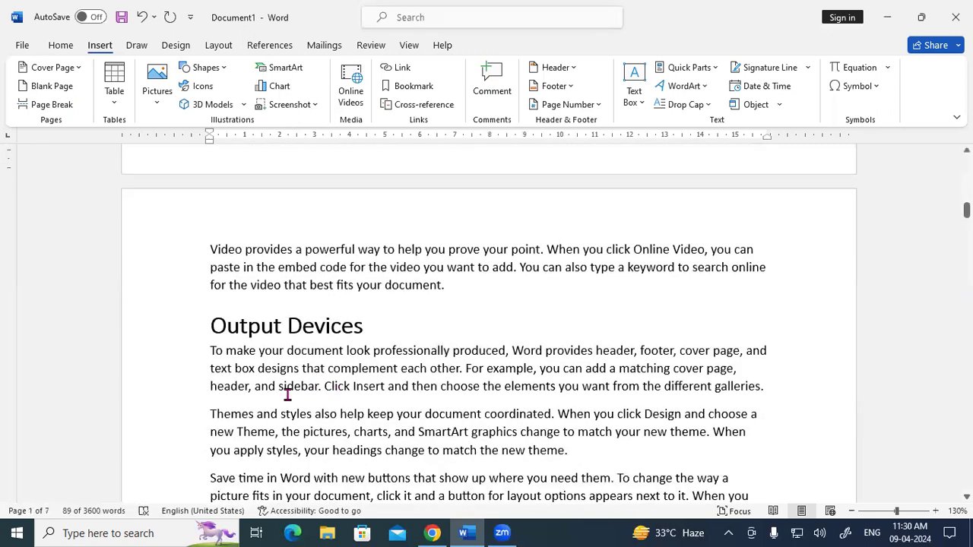
left_click_drag(205, 411, 262, 412)
left_click(422, 85)
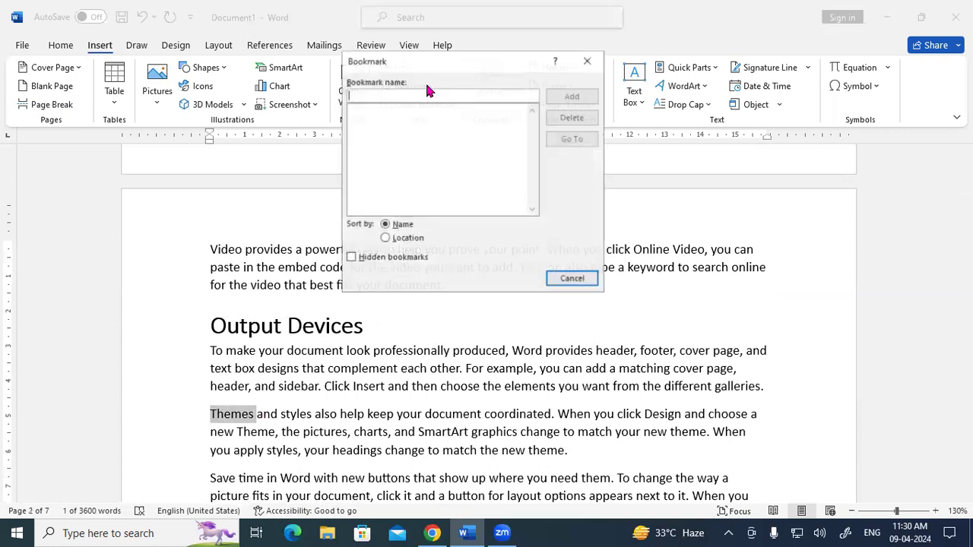
type("Apr1")
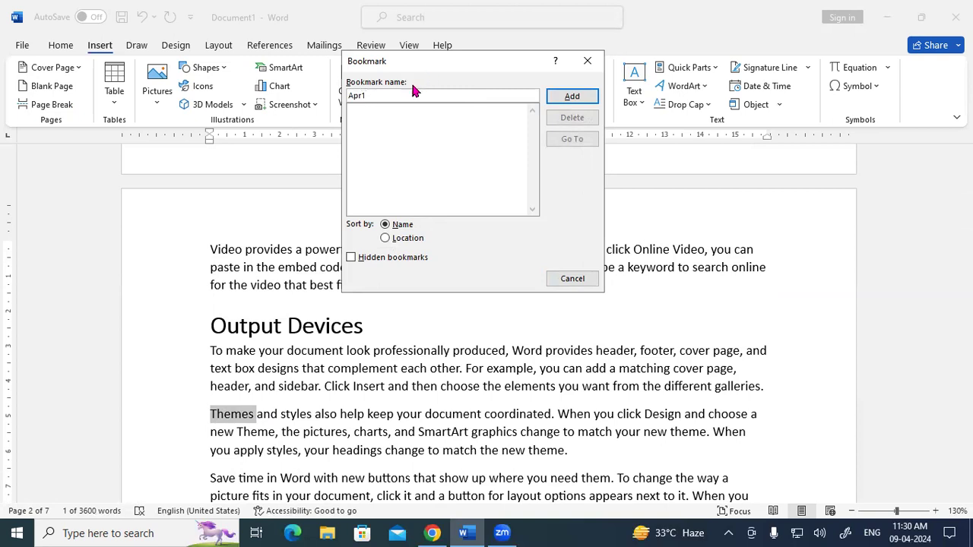
double_click(346, 95)
key("BackSpace")
type("Topic")
left_click(571, 97)
- Add a bookmark named Topic2 to the words "Save time" at the start of a paragraph further down page 2
scroll(354, 429, "down", 1)
scroll(354, 430, "down", 10)
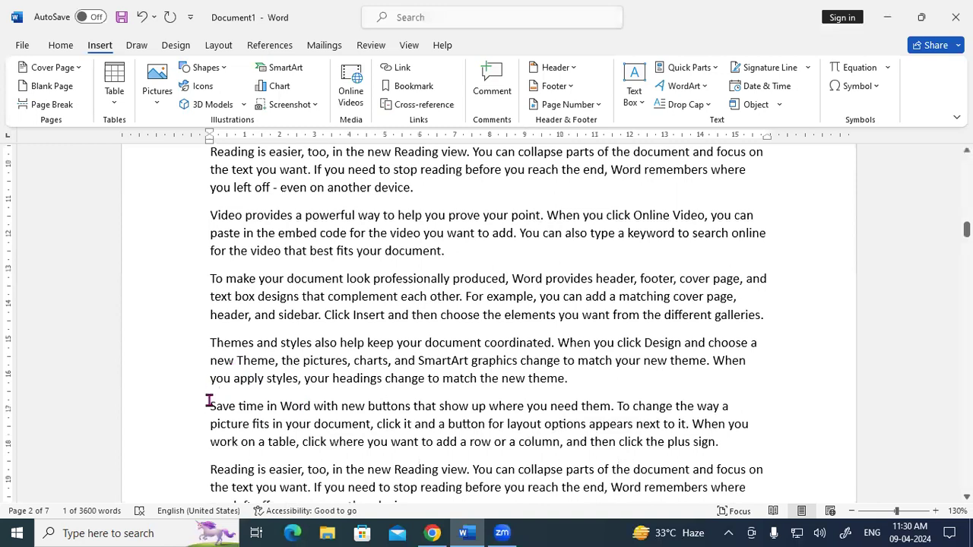
left_click_drag(212, 401, 264, 405)
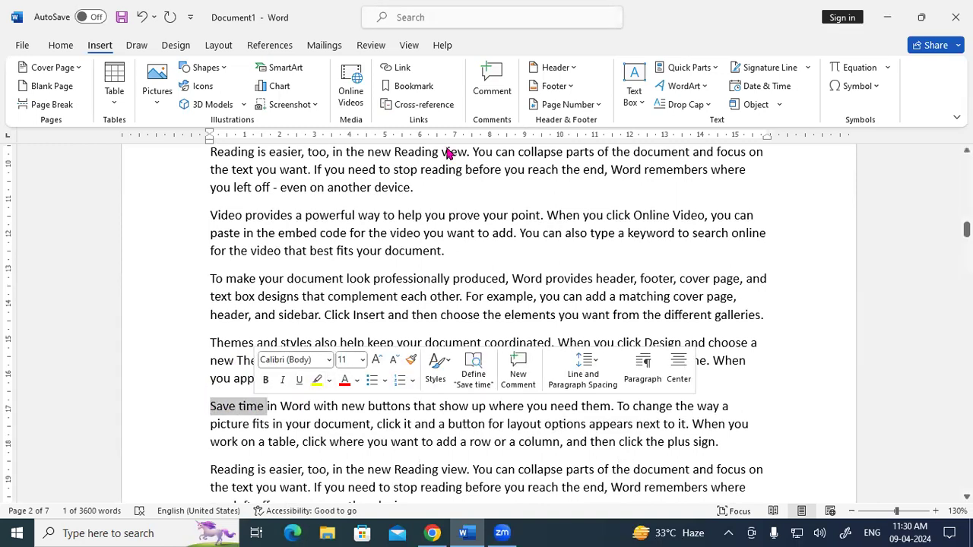
left_click(420, 89)
left_click(393, 95)
key("BackSpace")
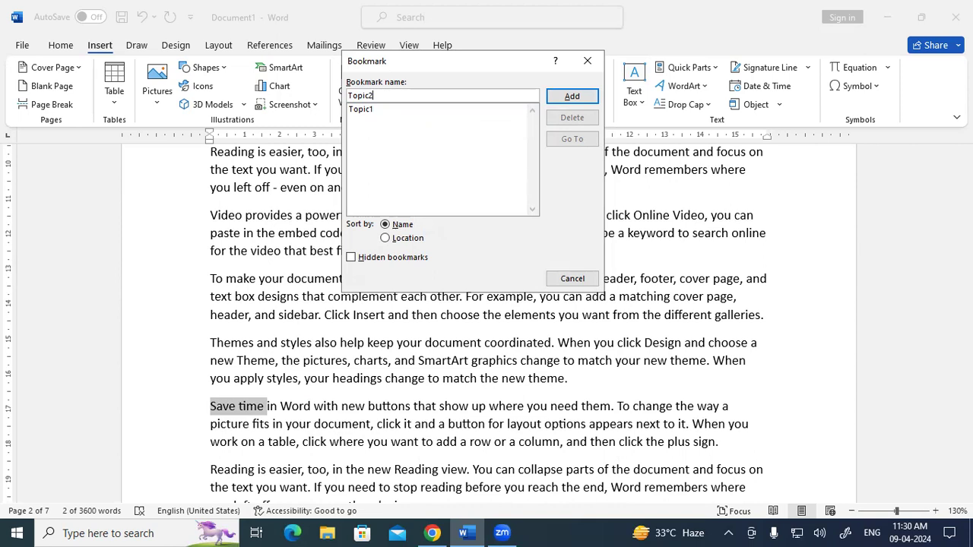
left_click(584, 99)
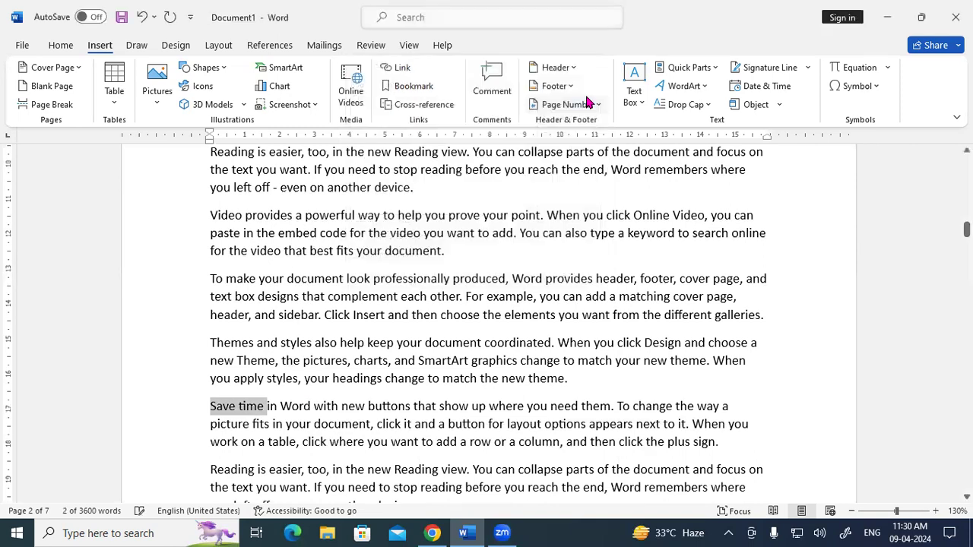
- Add a bookmark named Topic3 to the words "To make" at the start of the fourth paragraph on page 3
scroll(290, 439, "down", 10)
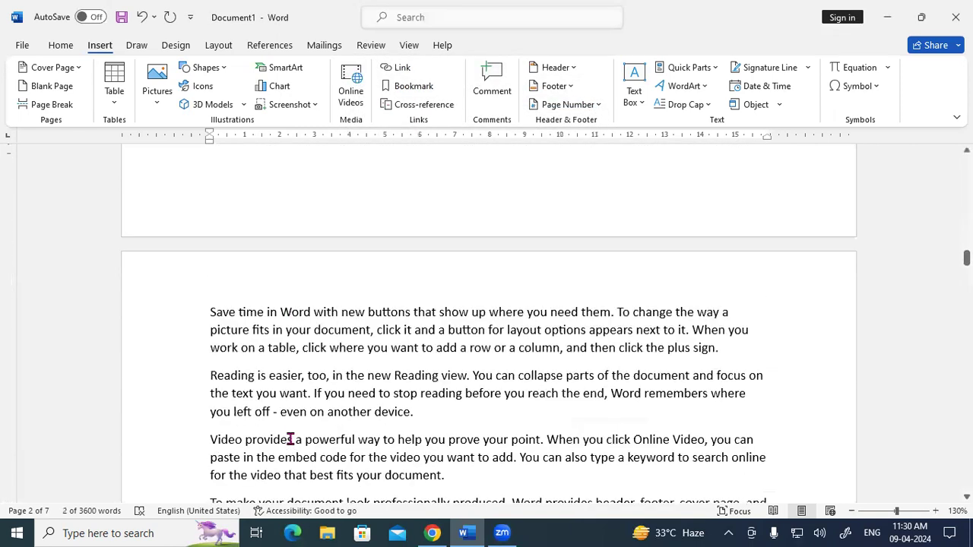
scroll(289, 439, "down", 2)
left_click_drag(210, 384, 248, 384)
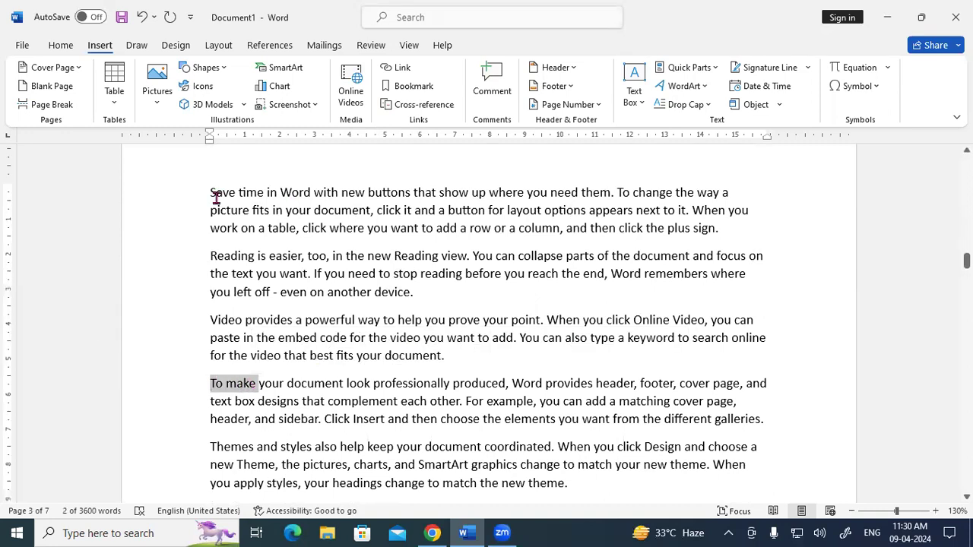
left_click(402, 86)
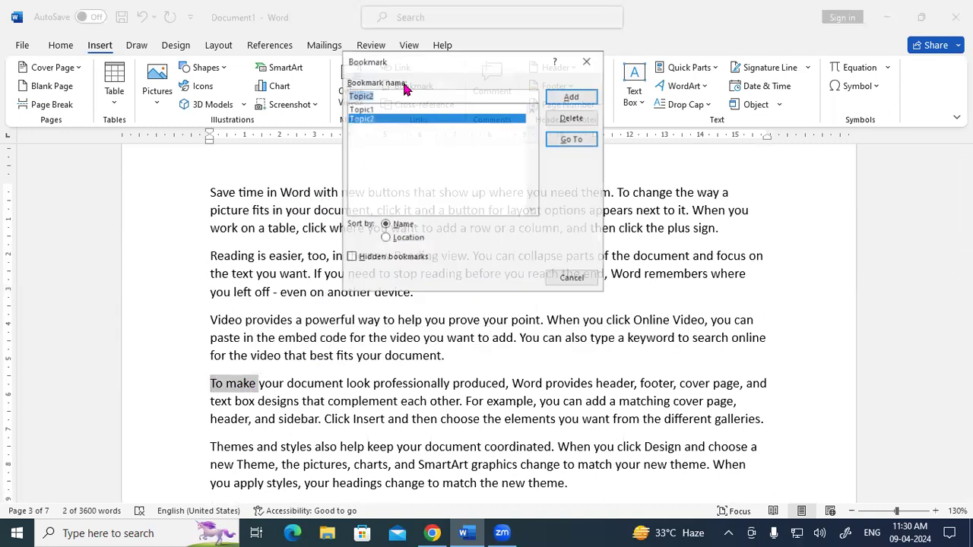
left_click(383, 95)
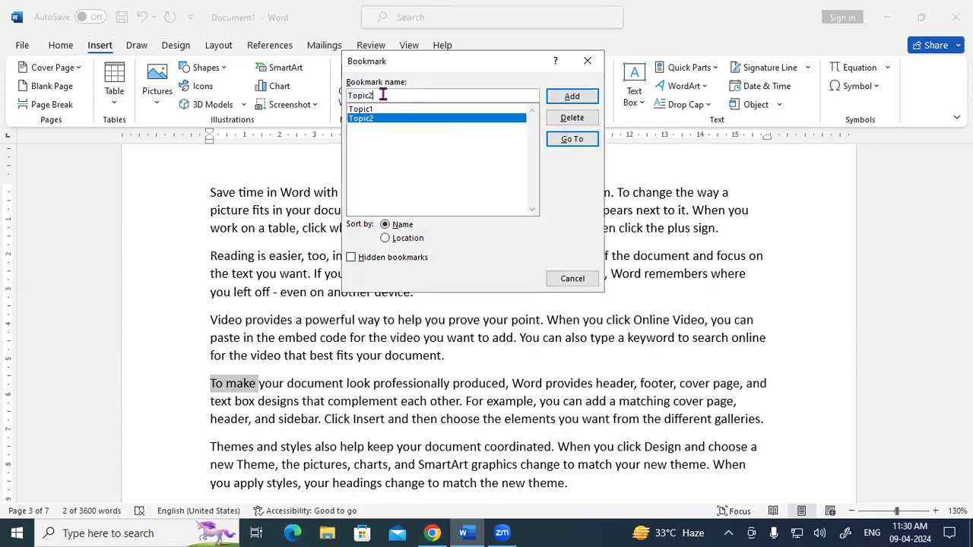
key("BackSpace")
left_click(571, 96)
- Insert a hyperlinked cross-reference to the bookmark text of Topic1 on a blank line above the "Hardware" heading on page 1
scroll(340, 243, "up", 15)
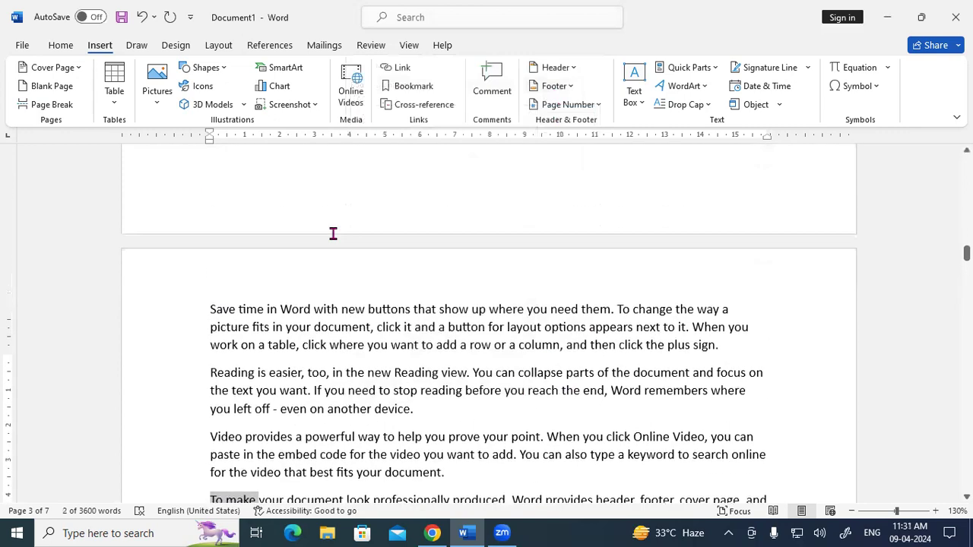
scroll(332, 234, "up", 15)
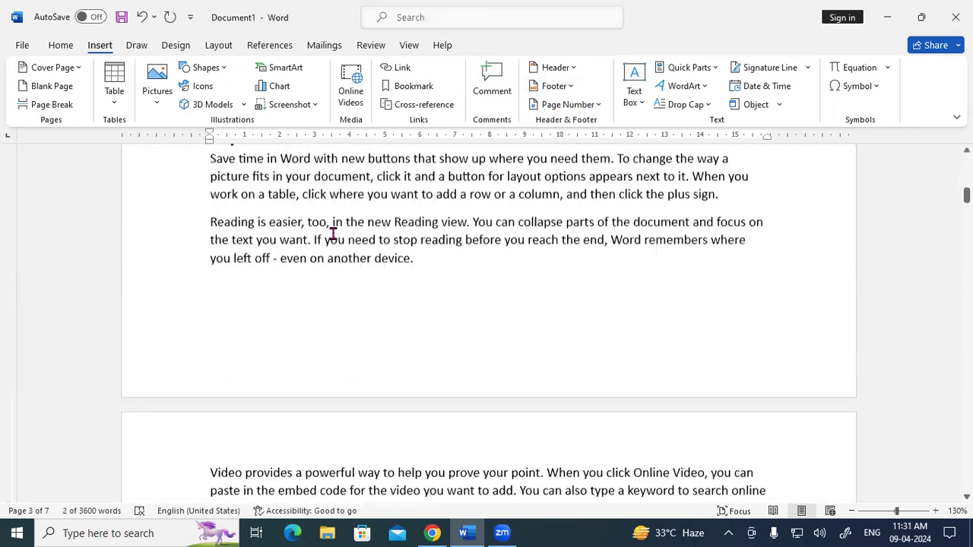
scroll(333, 234, "down", 3)
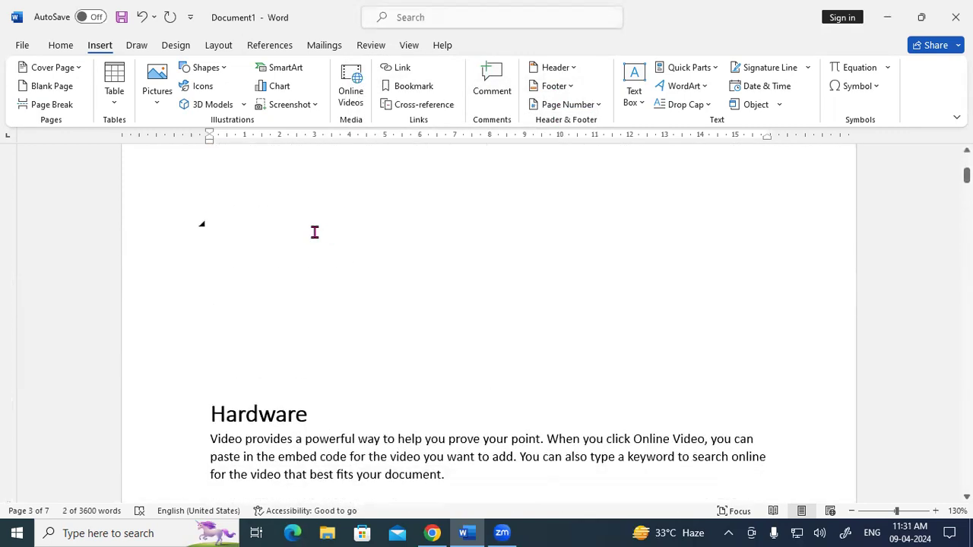
left_click(235, 197)
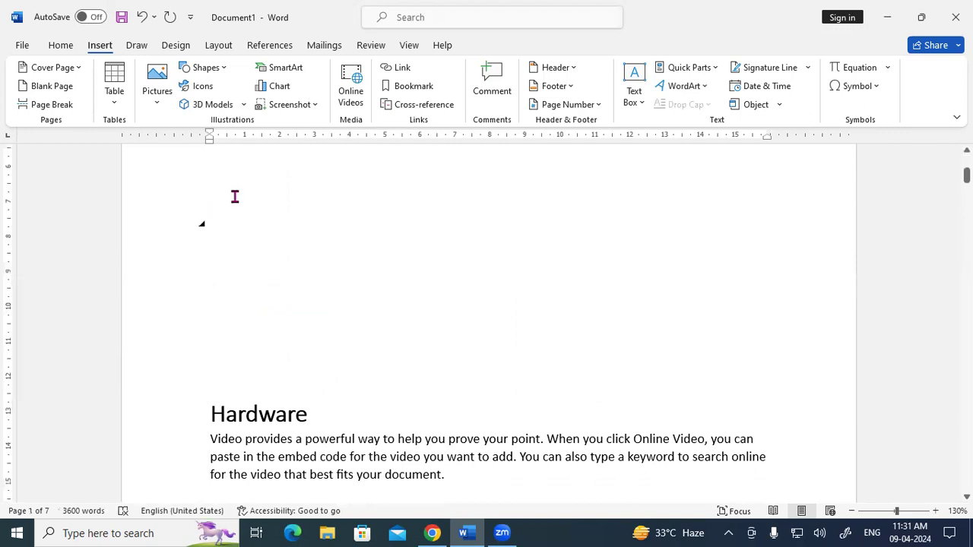
left_click(406, 106)
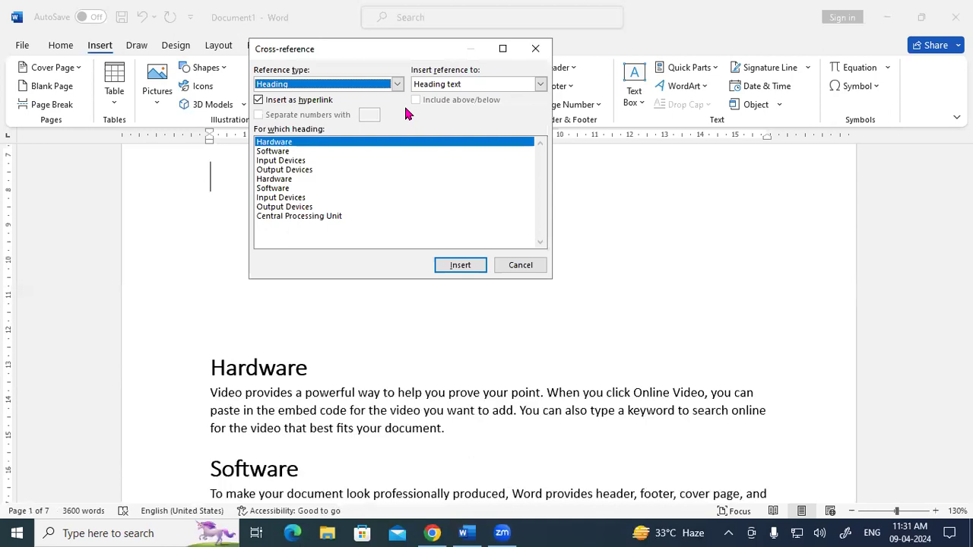
left_click(396, 84)
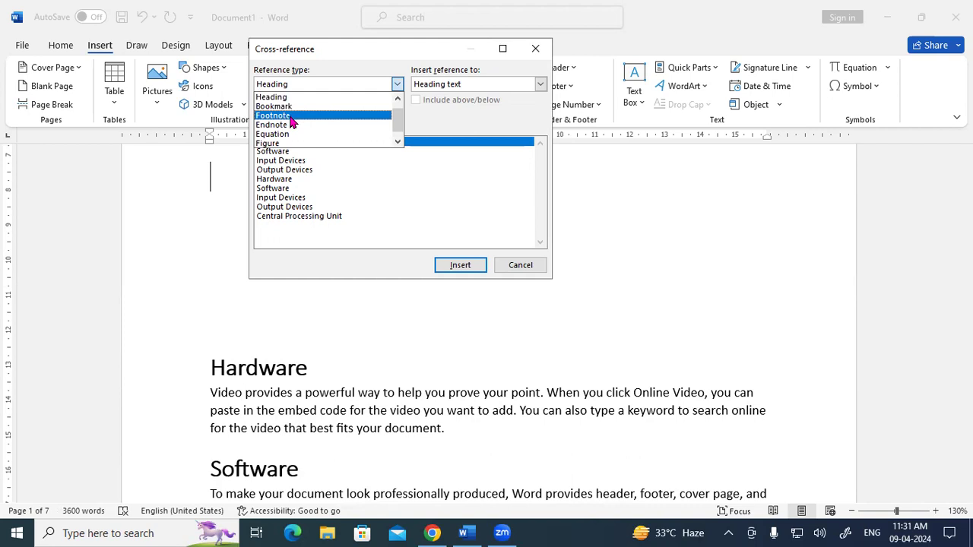
left_click(290, 107)
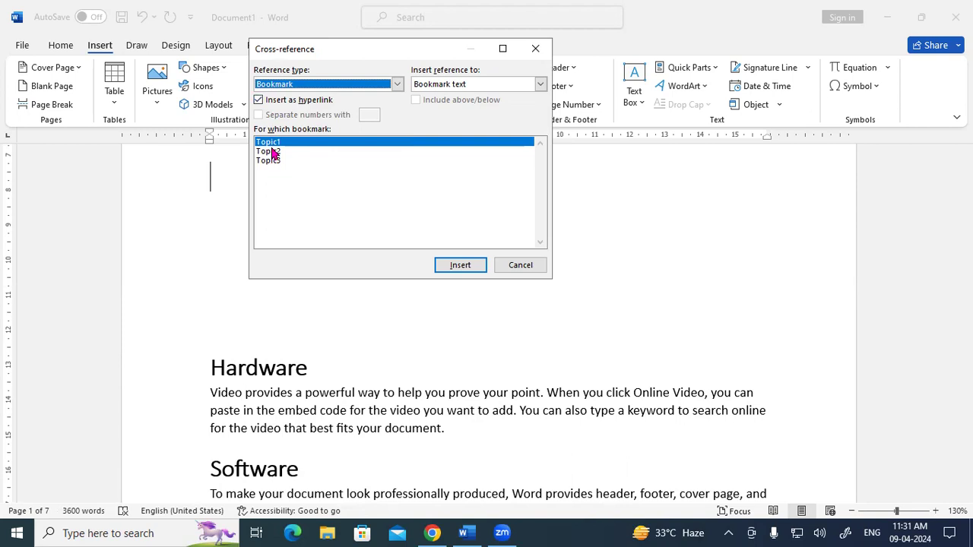
left_click(446, 267)
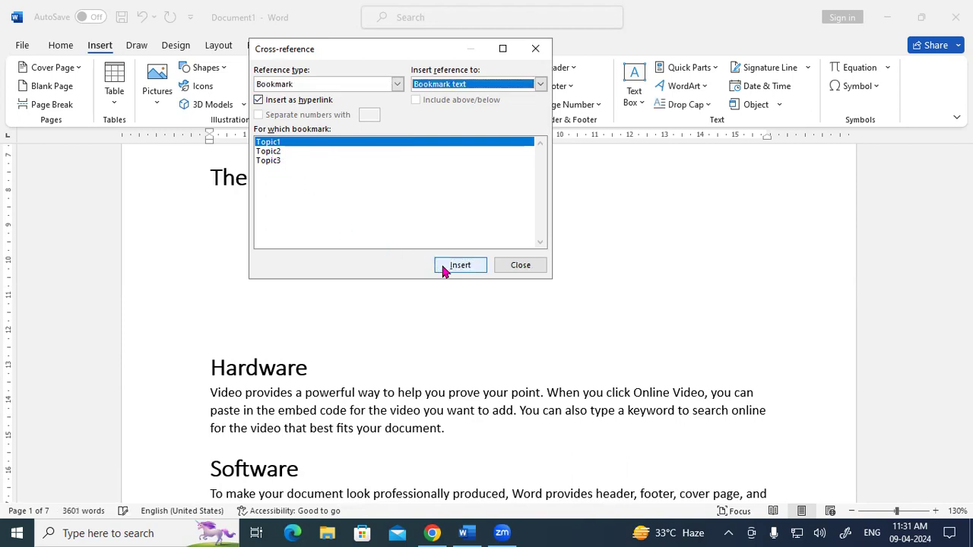
- Insert hyperlinked cross-references to the bookmark text of Topic2 and Topic3 after the Topic1 reference
left_click(275, 151)
left_click(454, 266)
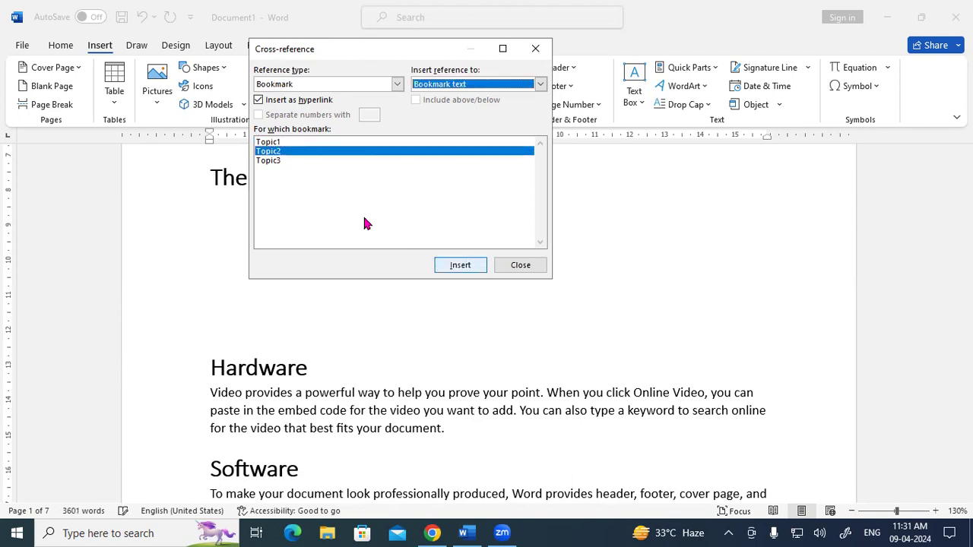
left_click(277, 161)
left_click(454, 266)
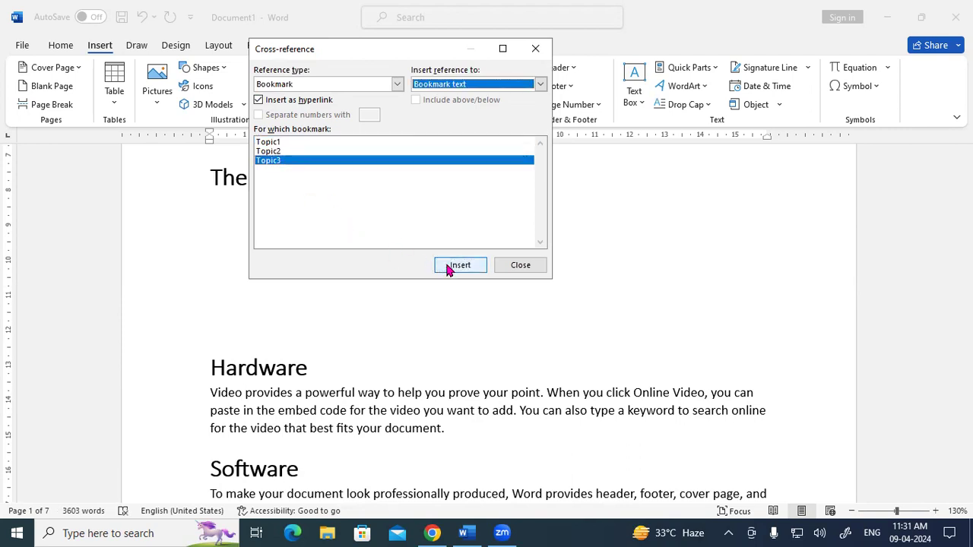
left_click(520, 266)
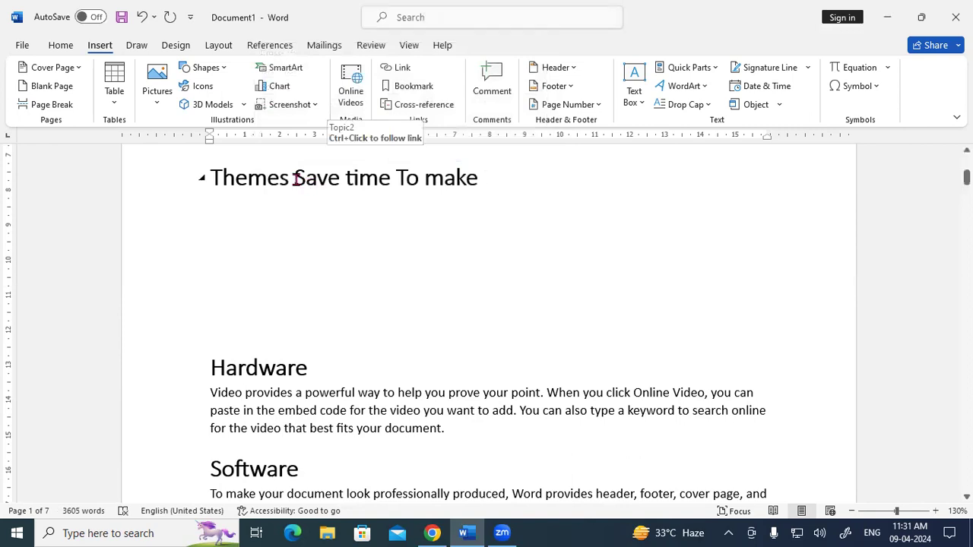
- Split the bookmark references so that "Save time" and "To make" each start on their own line below "Themes"
left_click(294, 178)
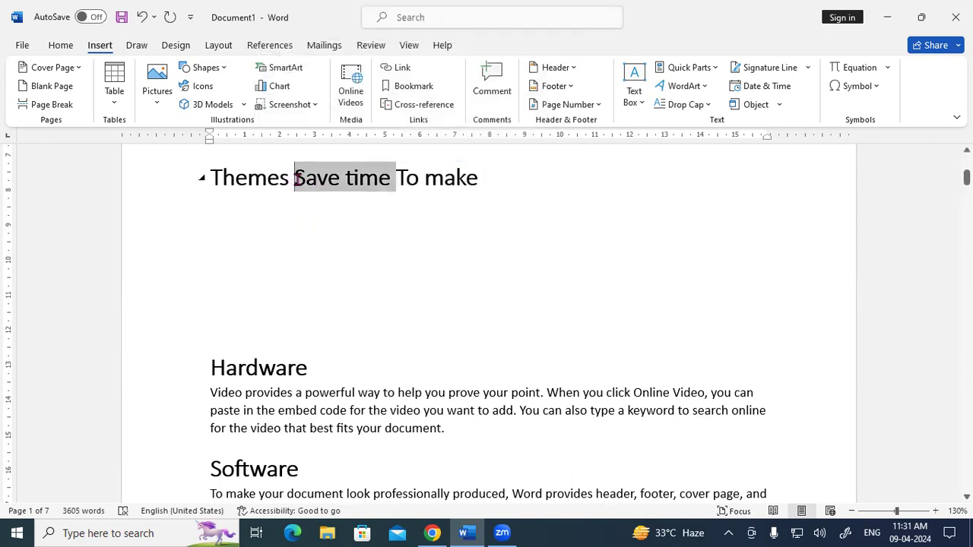
key("Return")
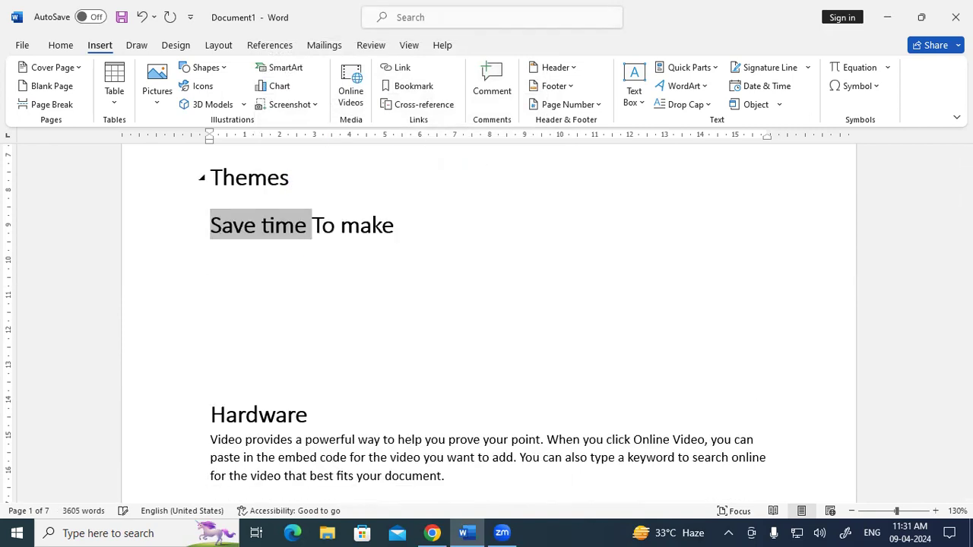
left_click(310, 222)
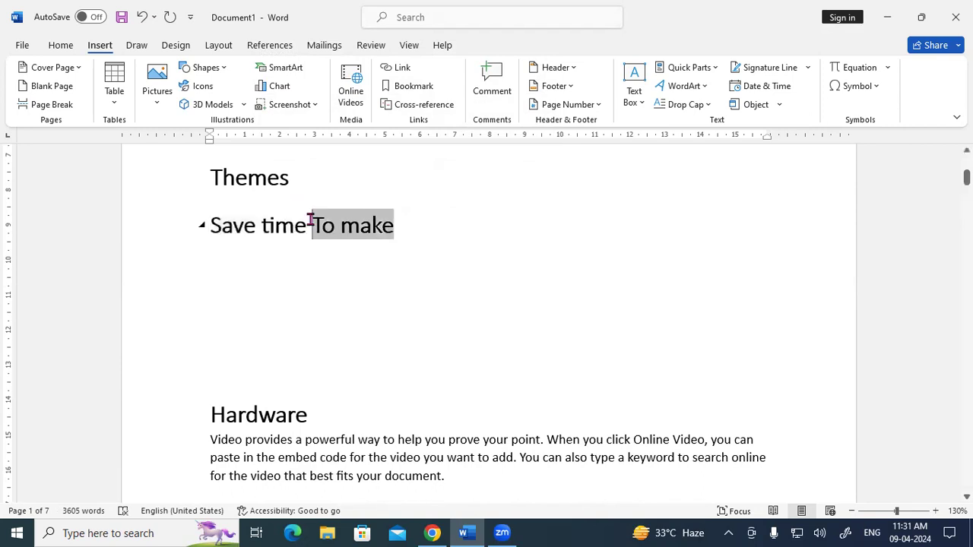
key("Return")
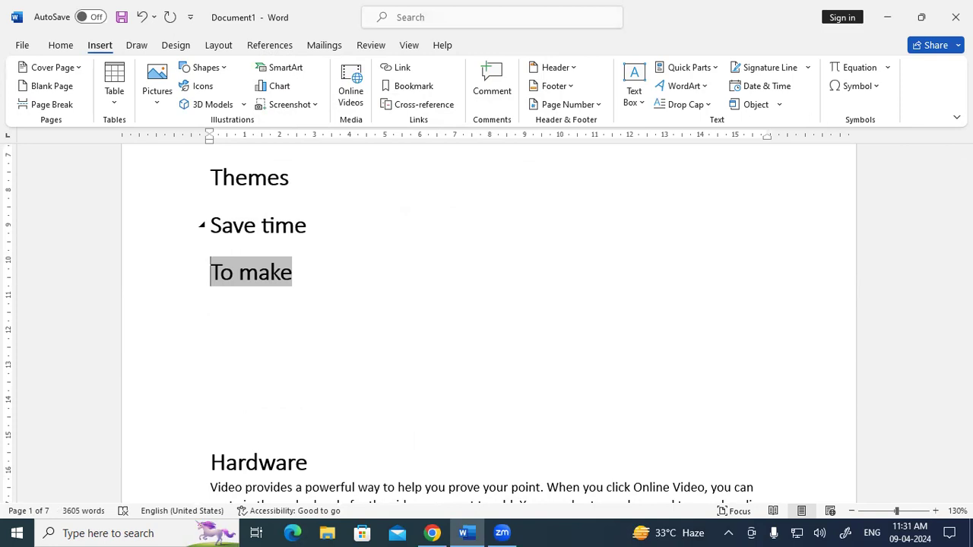
- Follow the "Themes" cross-reference to its bookmarked word under "Output Devices", then return to the reference list on page 1
left_click(239, 184, "ctrl")
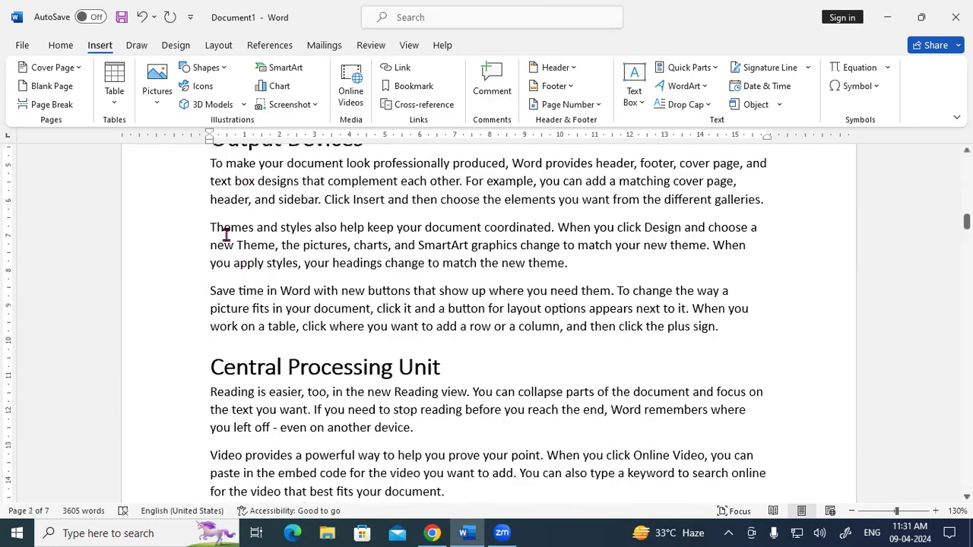
left_click_drag(212, 226, 256, 230)
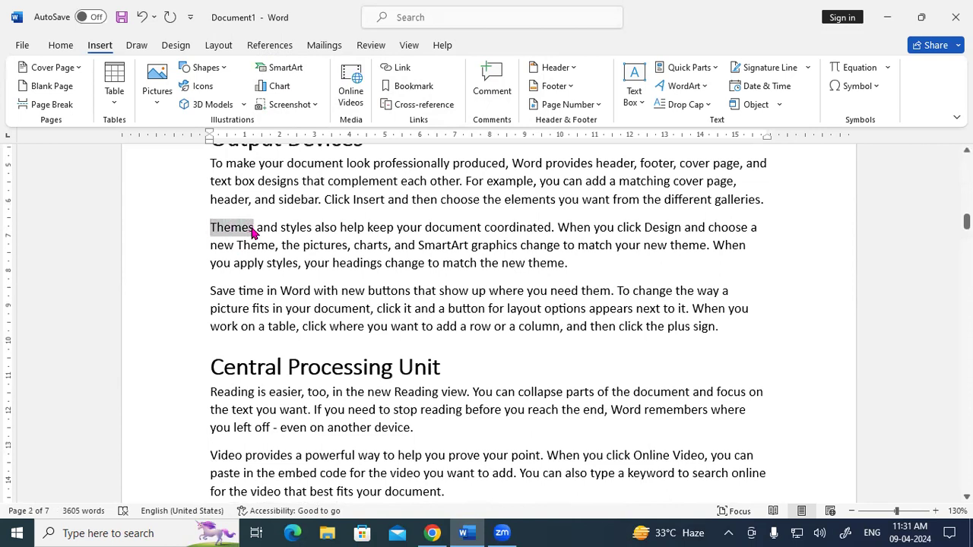
scroll(260, 251, "up", 15)
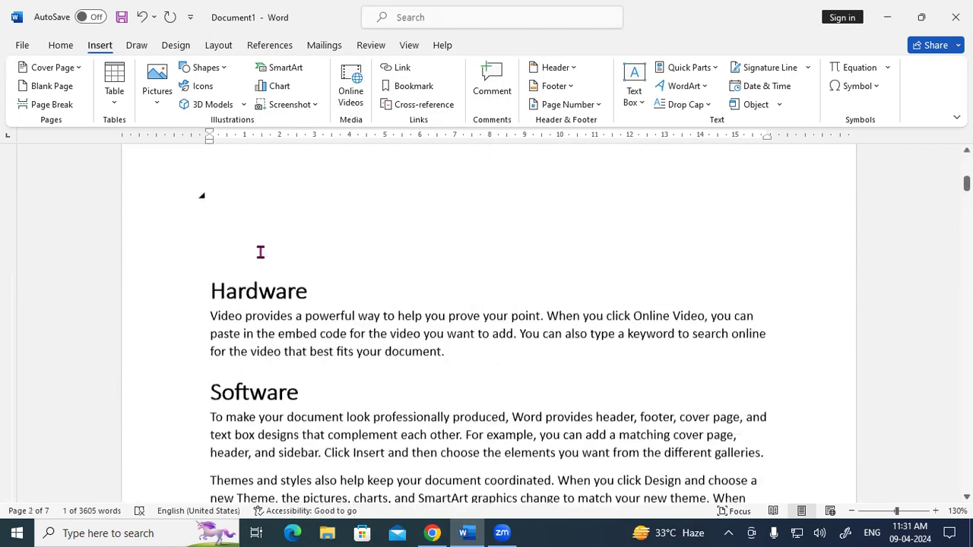
scroll(260, 251, "up", 2)
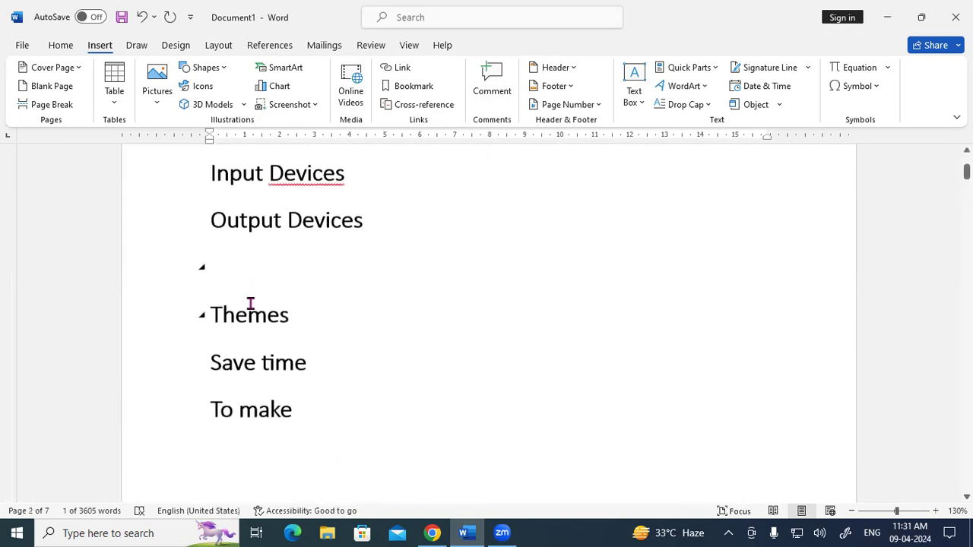
- Follow the "Save time" cross-reference to its bookmarked words on page 2, then return to the reference list
left_click(240, 368, "ctrl")
left_click_drag(209, 228, 263, 228)
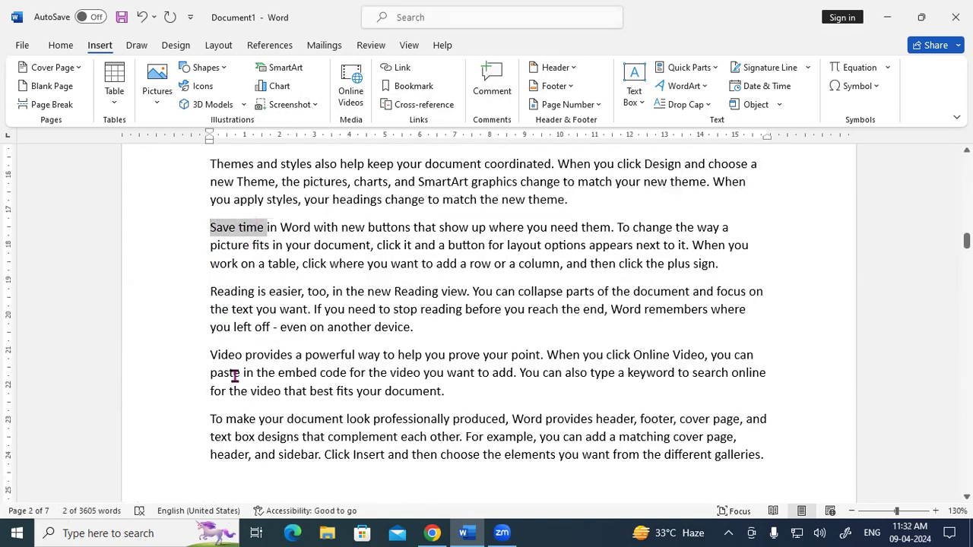
scroll(234, 375, "up", 12)
scroll(235, 376, "up", 10)
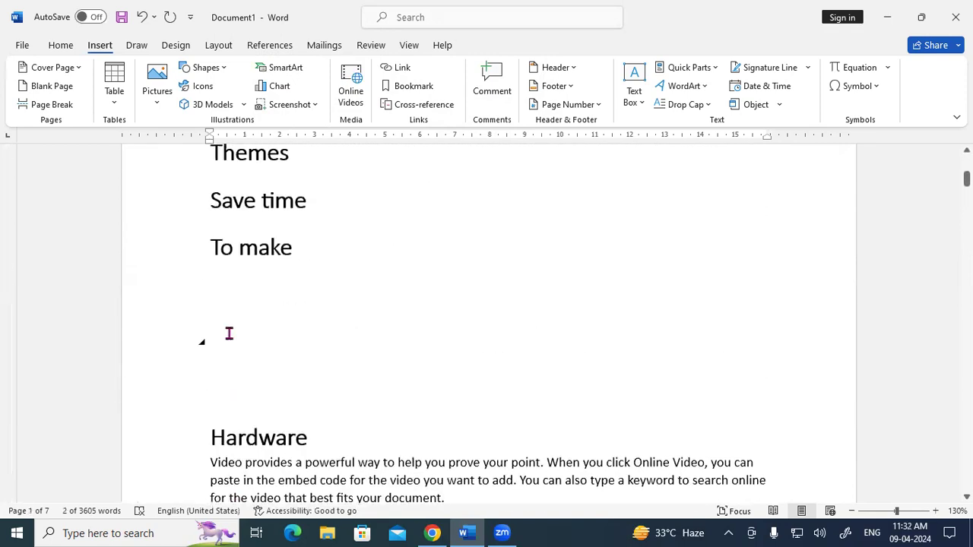
- Follow the "To make" cross-reference to its bookmarked words on page 3, then return to the reference list
left_click(224, 246, "ctrl")
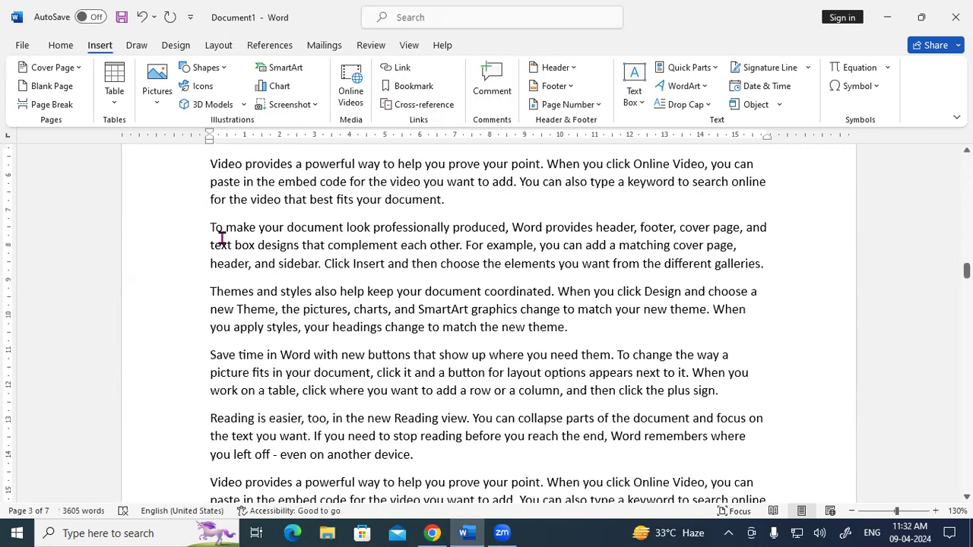
left_click_drag(211, 227, 257, 228)
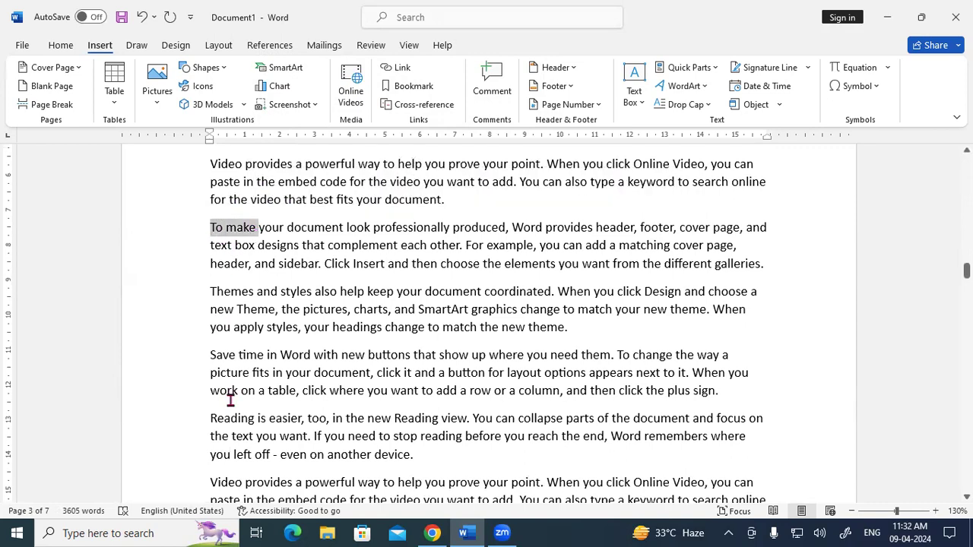
scroll(230, 400, "up", 14)
scroll(231, 401, "up", 15)
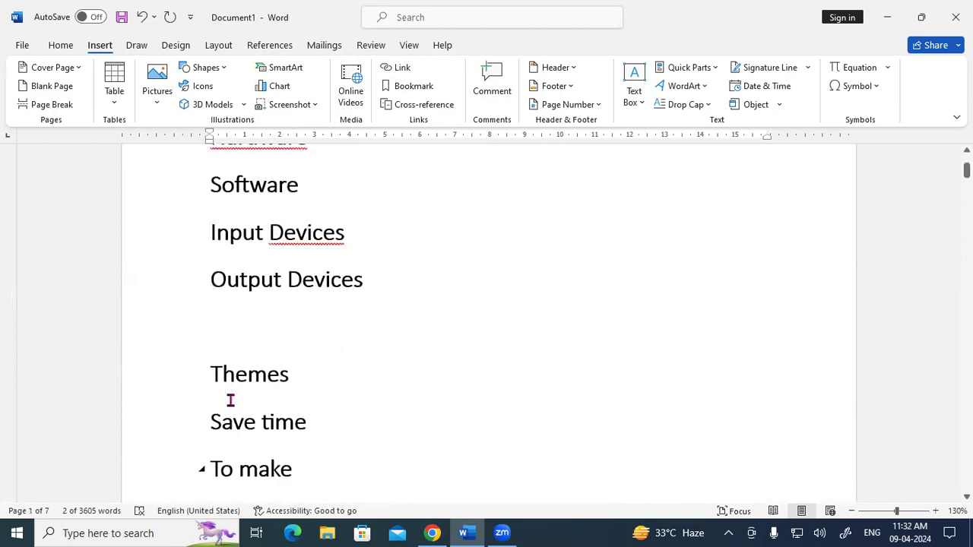
- Attach a new comment to the word "buttons" in the last "Save time in Word" paragraph on page 3
scroll(230, 400, "down", 3)
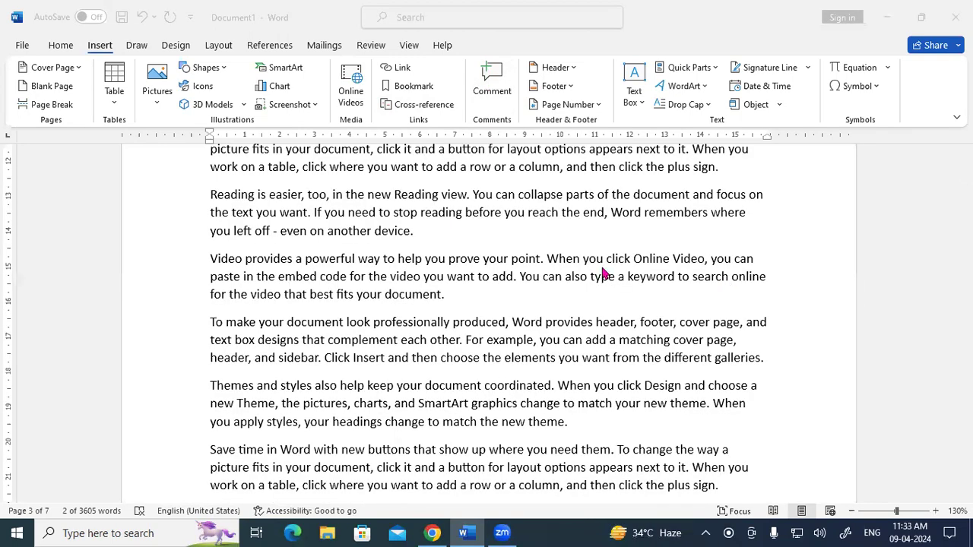
scroll(603, 273, "down", 3)
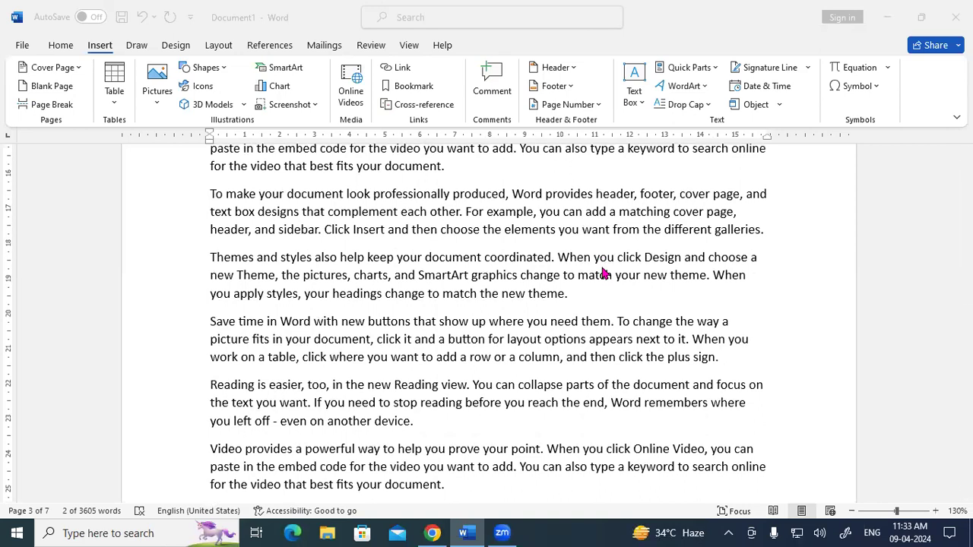
scroll(555, 275, "down", 2)
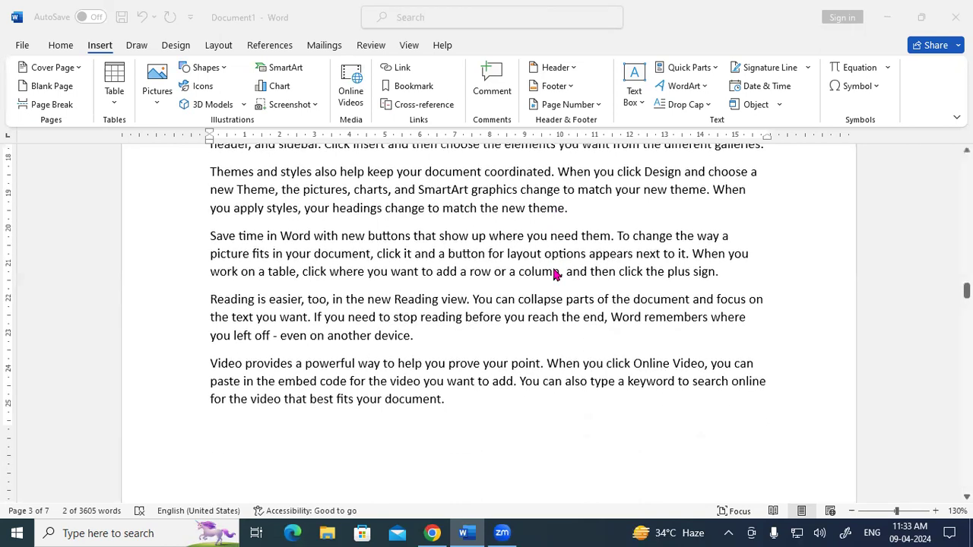
scroll(555, 275, "down", 1)
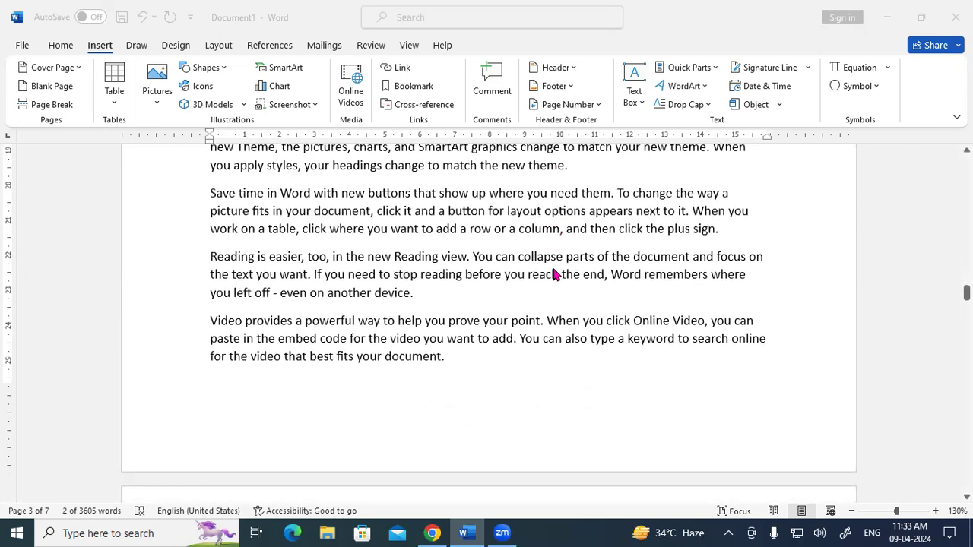
scroll(555, 275, "down", 1)
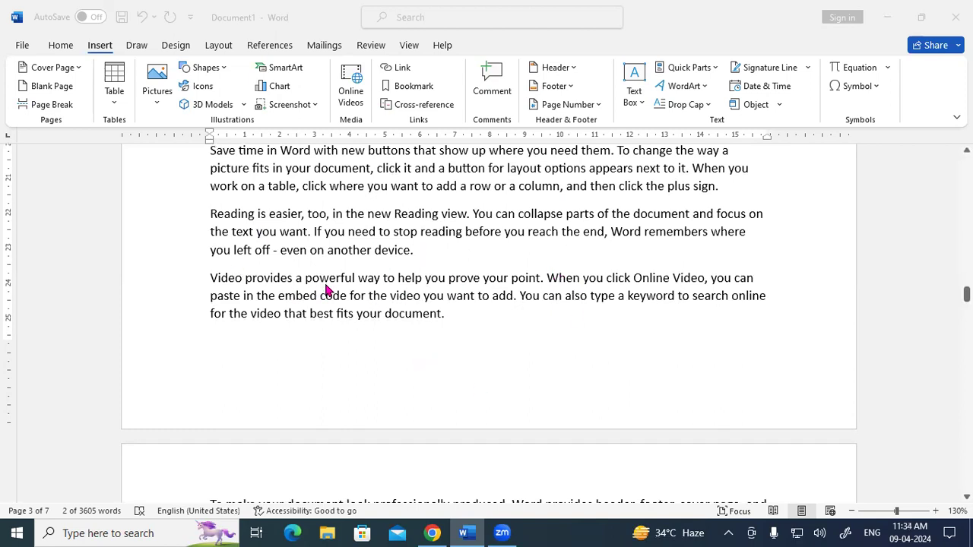
scroll(380, 285, "up", 2)
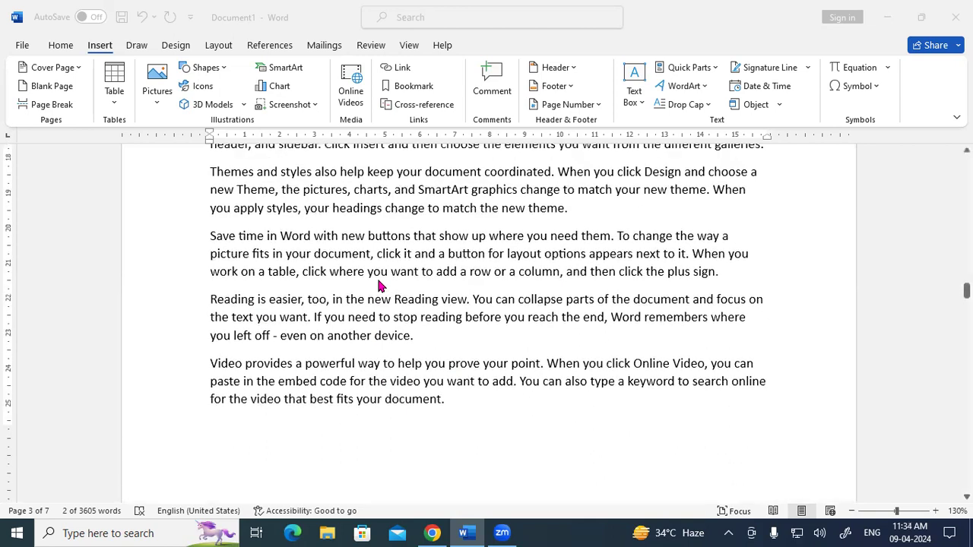
left_click(374, 234)
left_click_drag(369, 233, 411, 236)
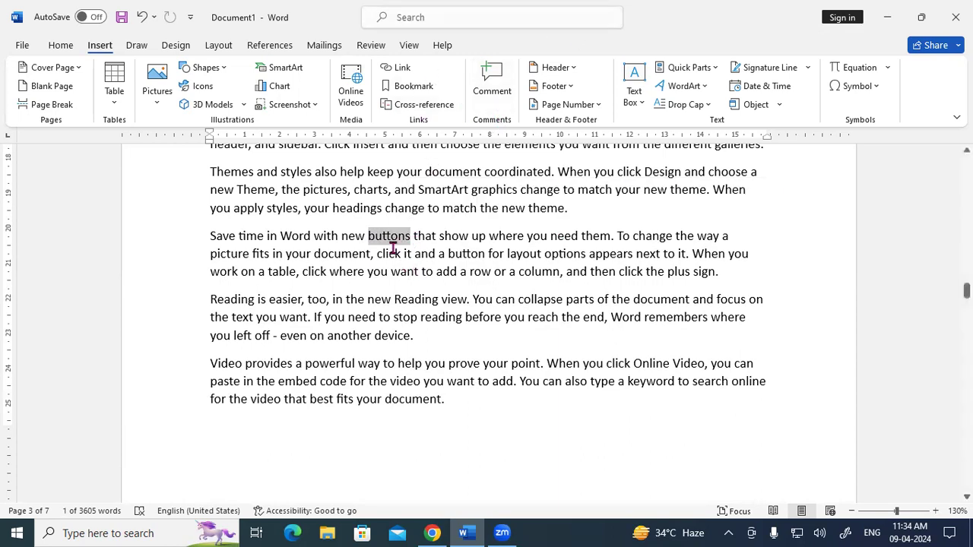
left_click(492, 80)
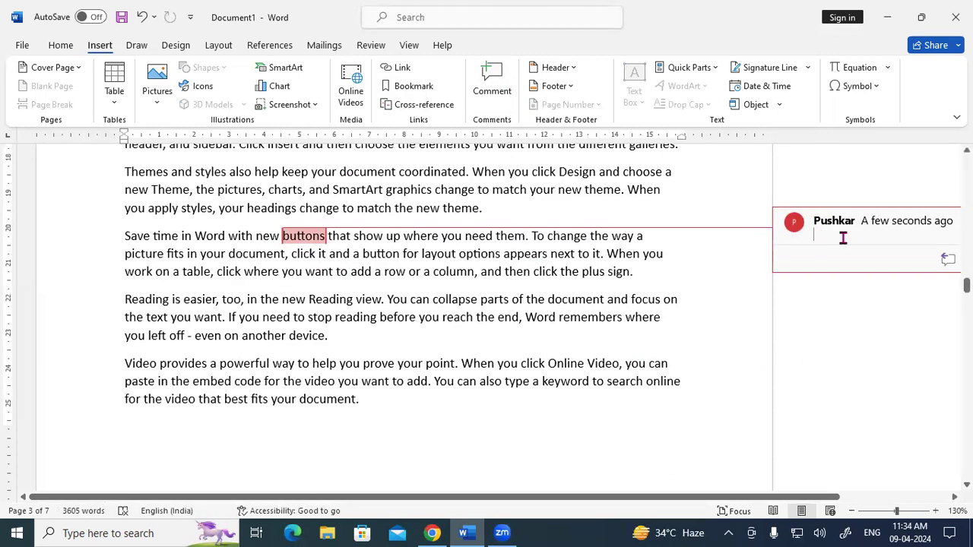
- Write "Theare are three types of Button found on Mouse" as the first line of the comment
type("Theare ar")
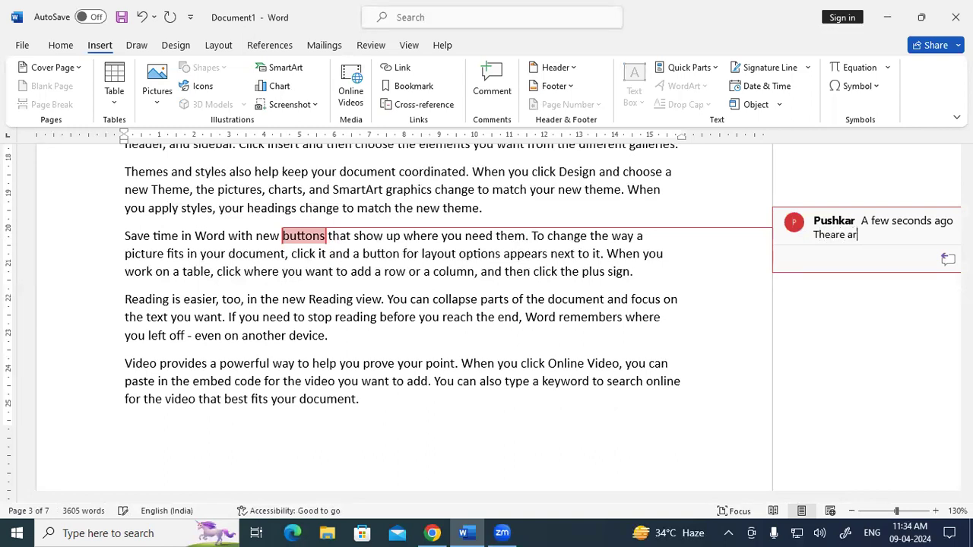
type("e three typyes")
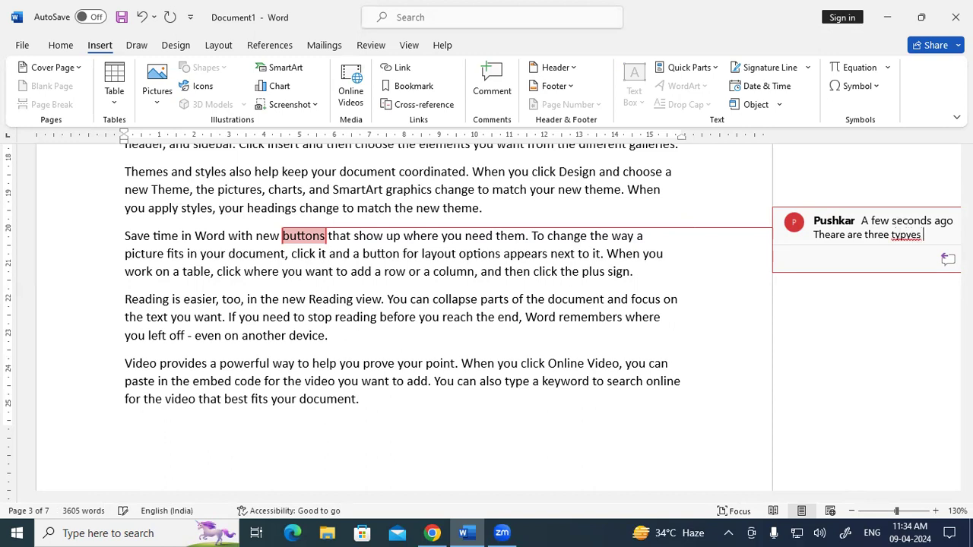
key("BackSpace")
key("BackSpace")
key("BackSpace")
key("BackSpace")
type("pes of Button")
key("ctrl+Return")
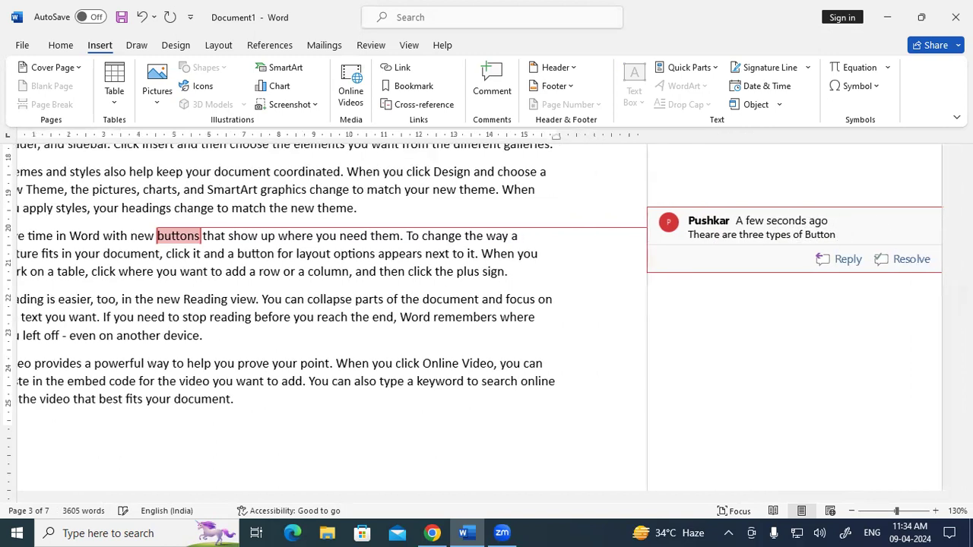
type("found on Mouse")
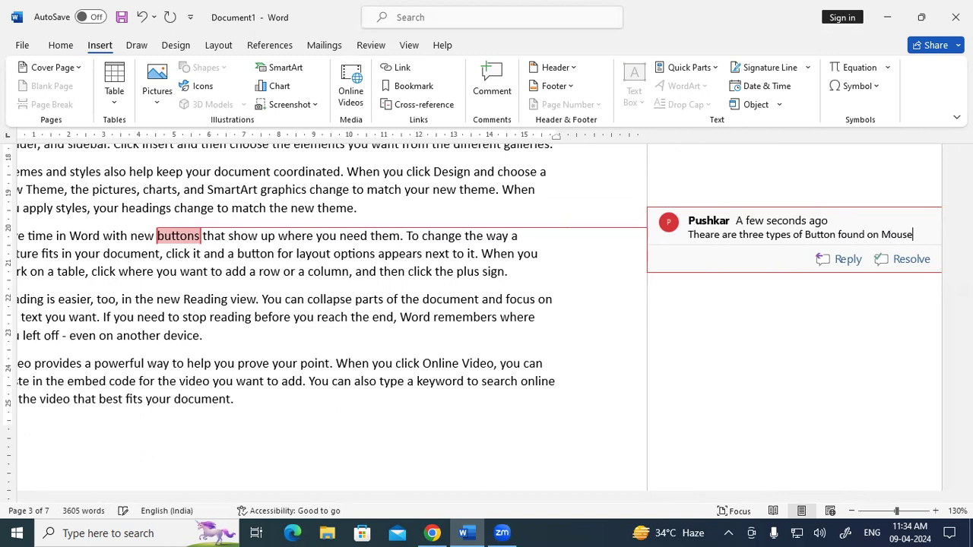
- Add the lines "1.Left Button", "2.Scroll Button" and "3. Right Button" to the comment and leave it
key("Return")
type("1.")
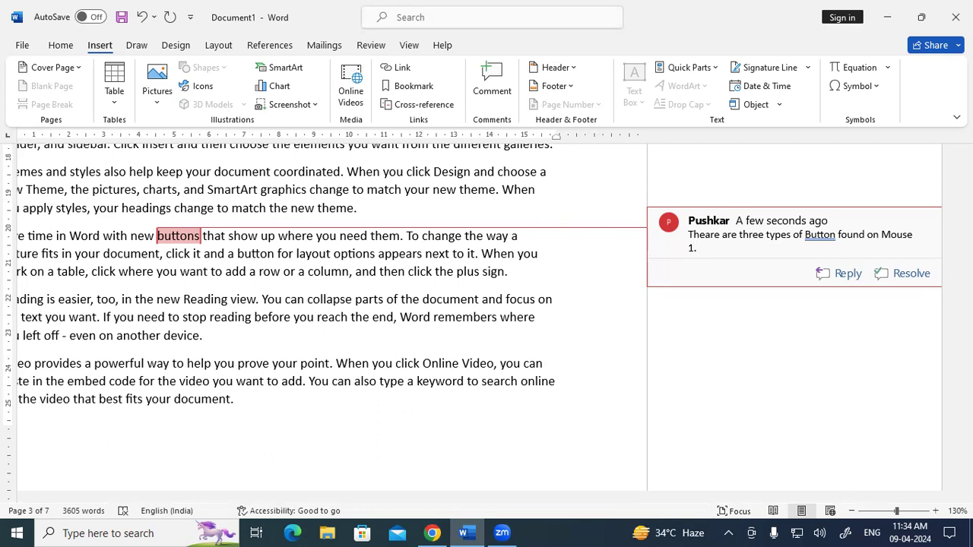
type("Left Button")
key("Return")
type("2.Scroll")
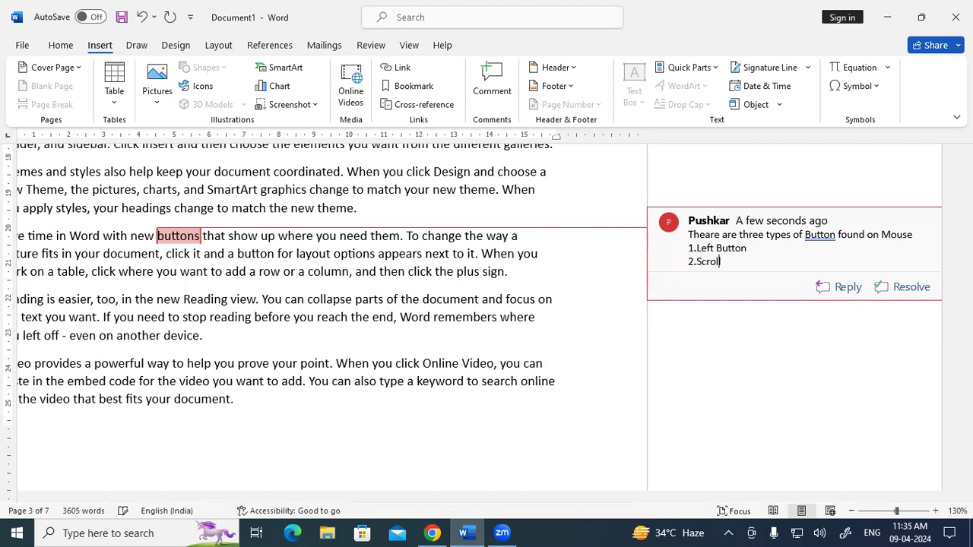
type(" Button")
key("Return")
type("3.")
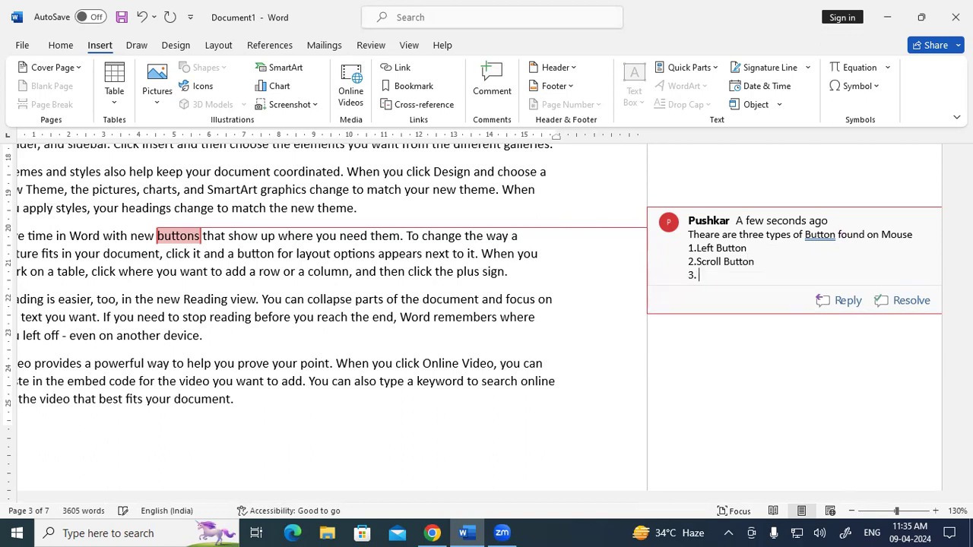
type(" Right Button")
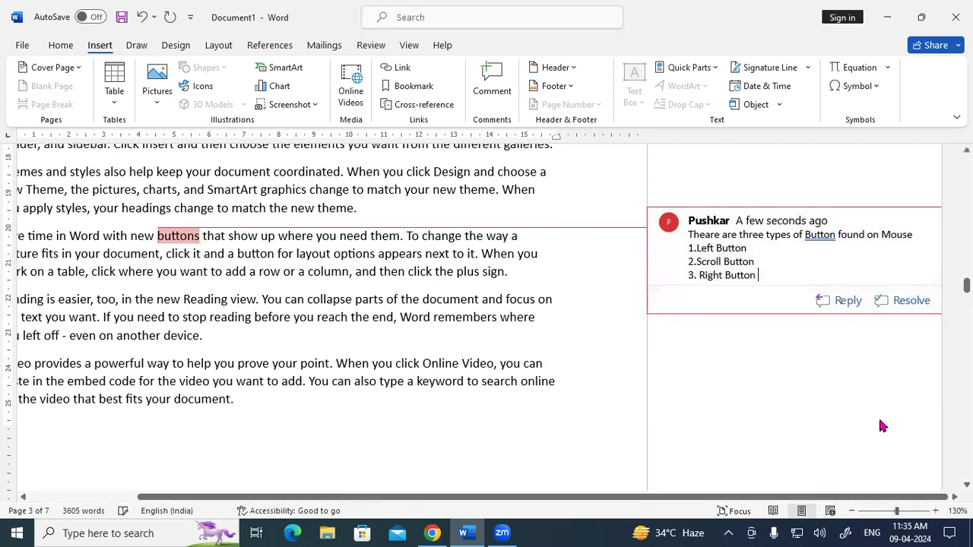
left_click(580, 268)
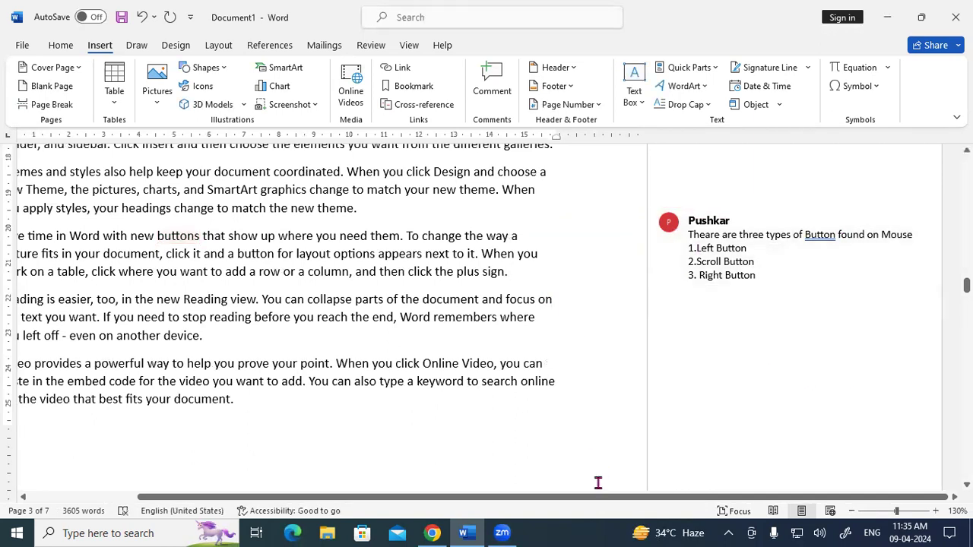
- Open the comment attached to the word "buttons" from its marked text to examine its content, and leave it
left_click_drag(578, 499, 305, 494)
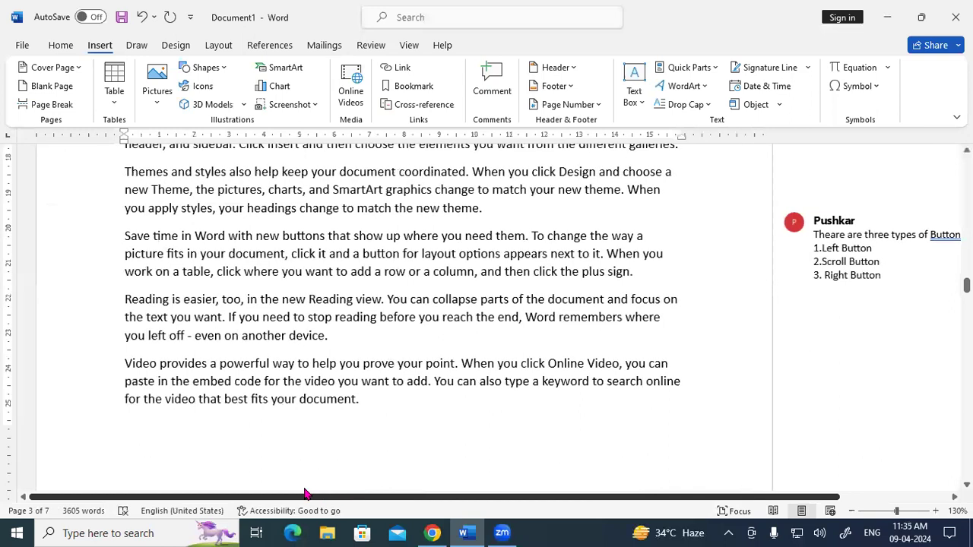
left_click(307, 236)
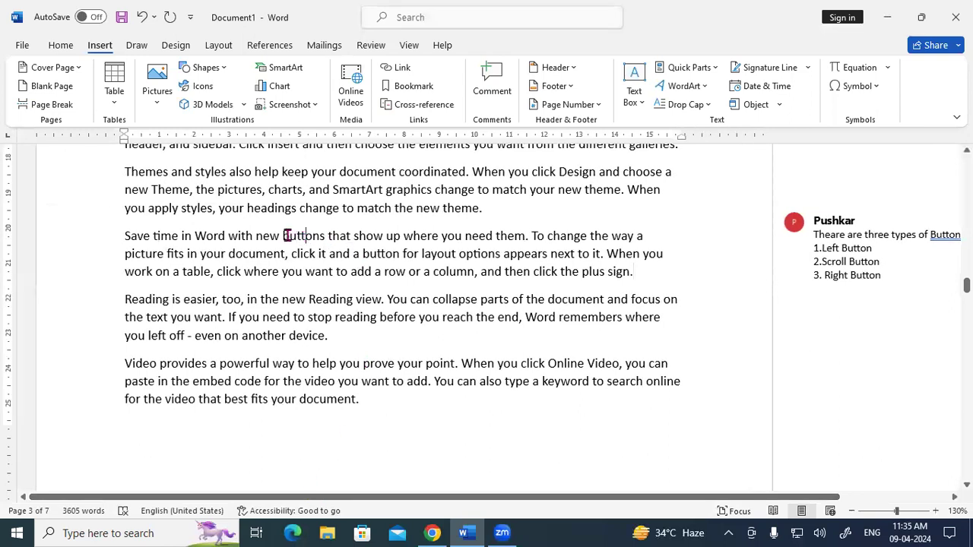
left_click_drag(284, 236, 325, 236)
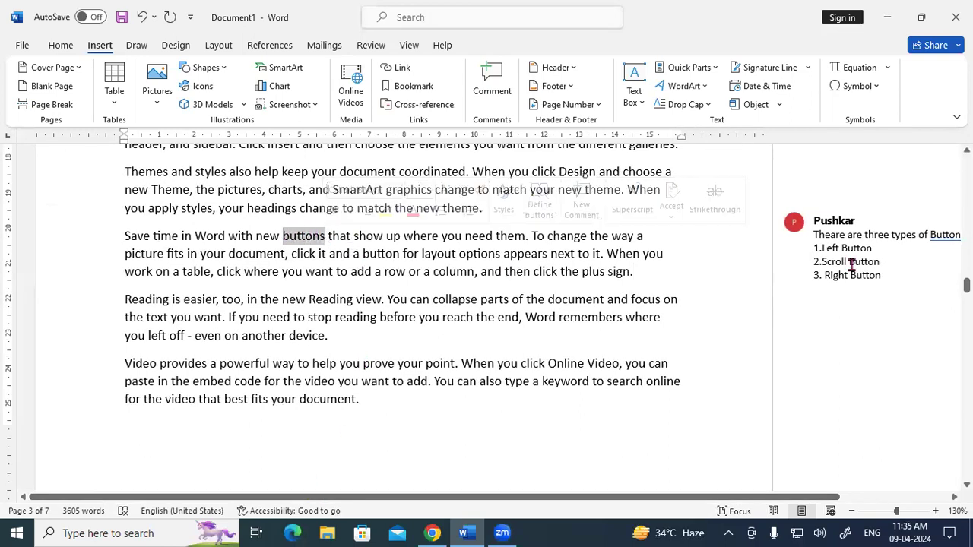
left_click(852, 264)
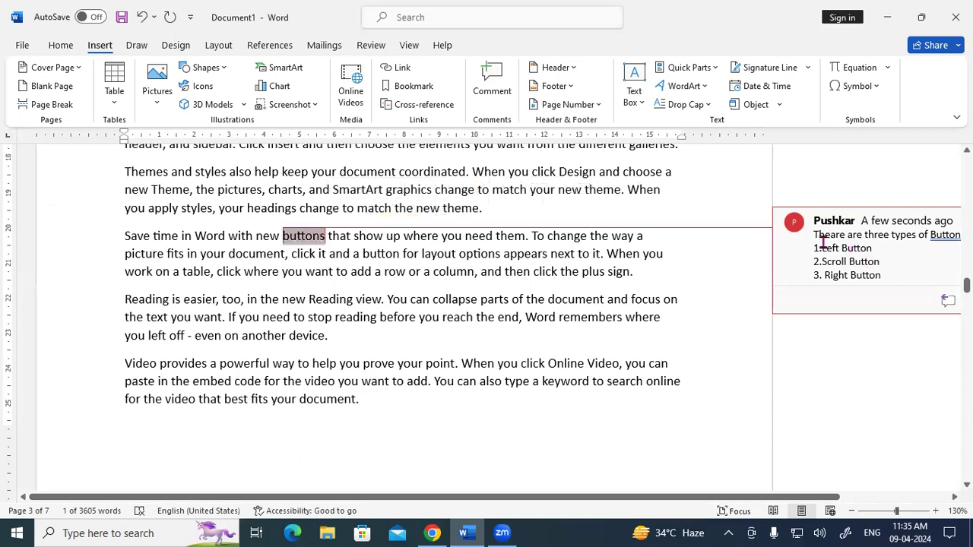
left_click(832, 349)
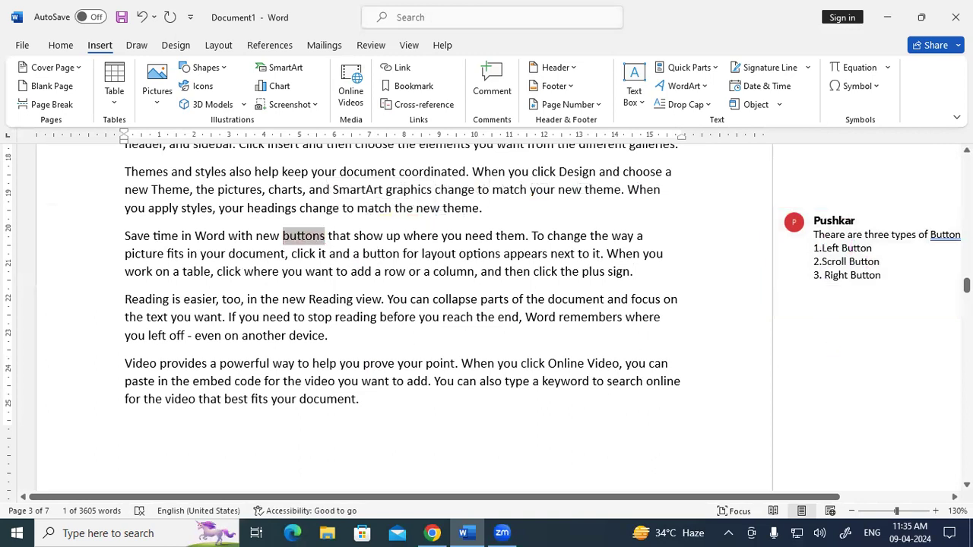
- Attach an empty comment to the word "you" in "click where you want" of the last "Save time in Word" paragraph on page 3
mouse_move(966, 285)
left_mouse_down()
mouse_move(966, 262)
mouse_move(966, 285)
left_mouse_up()
left_click(300, 272)
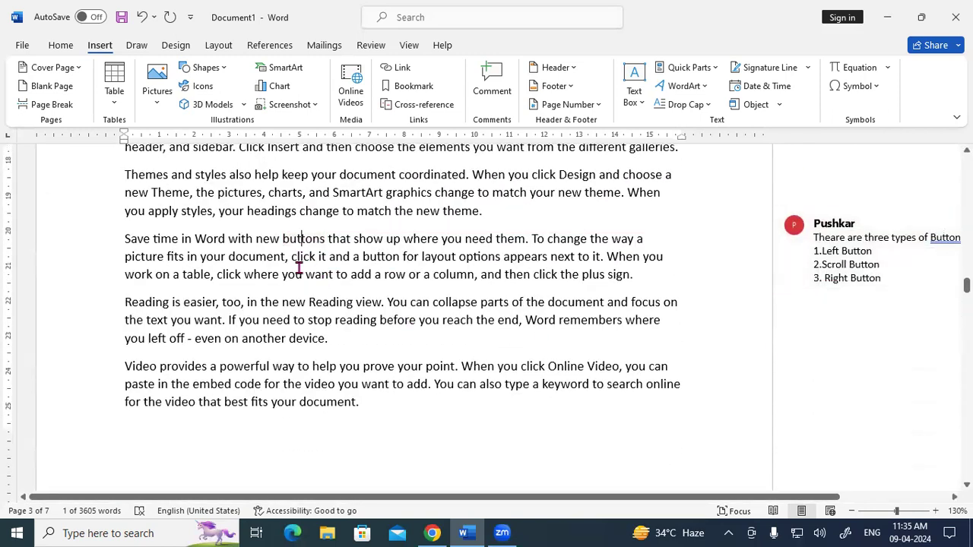
left_click(482, 82)
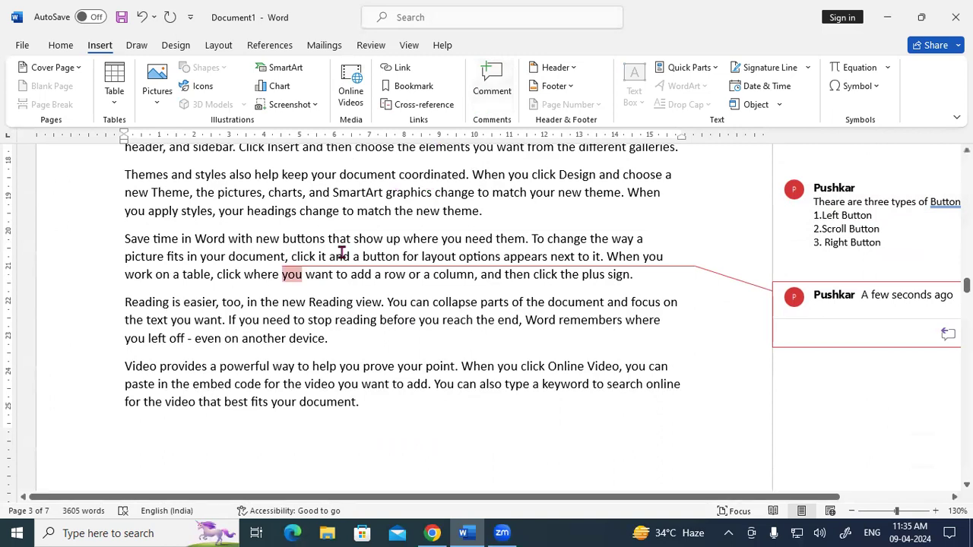
left_click(296, 283)
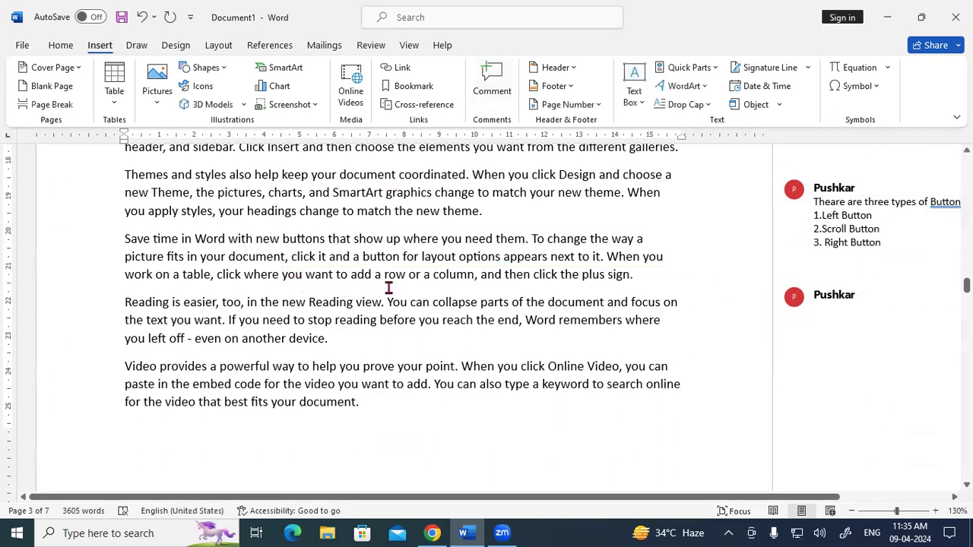
- Attach an empty comment to "SmartArt graphics" in the "Themes and styles" paragraph near the end of page 3 and return to the body text
scroll(319, 258, "up", 1)
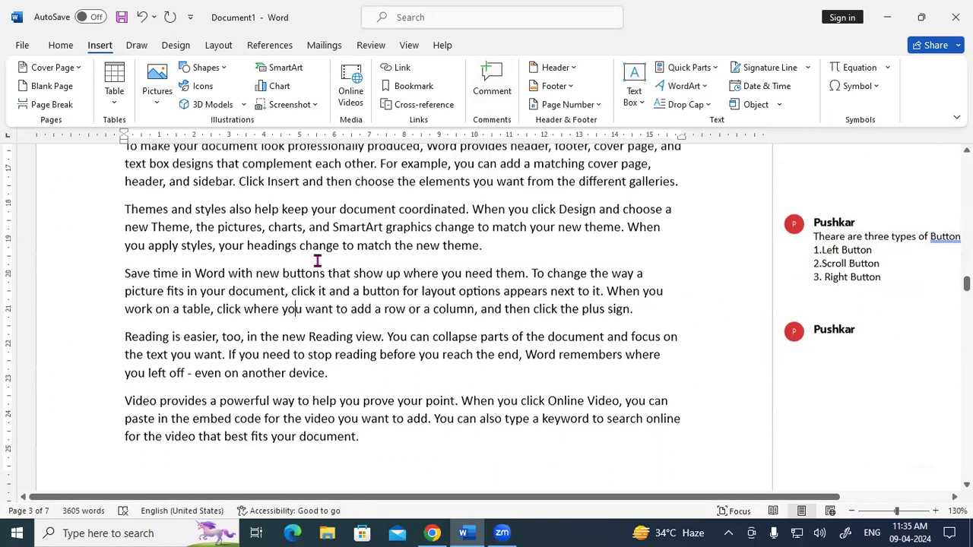
left_click_drag(333, 236, 407, 236)
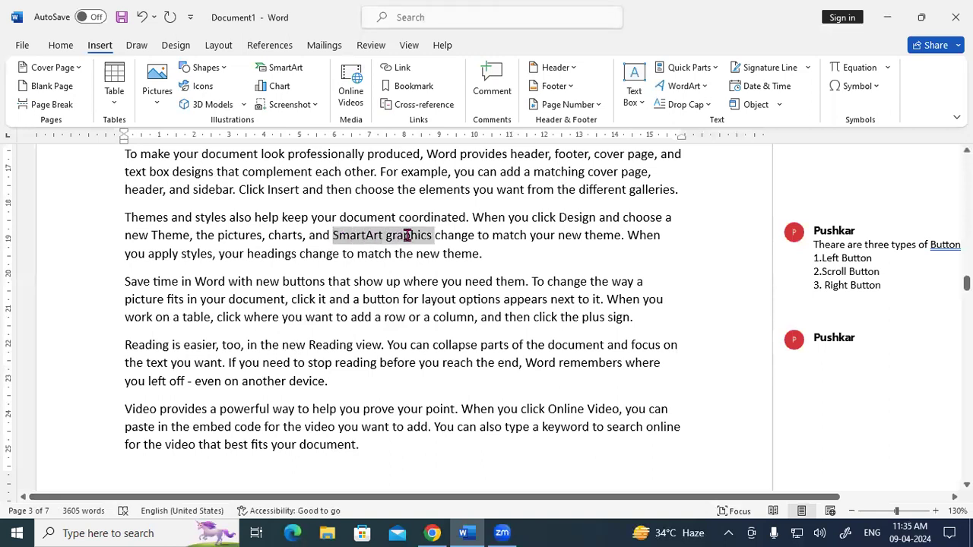
left_click(492, 81)
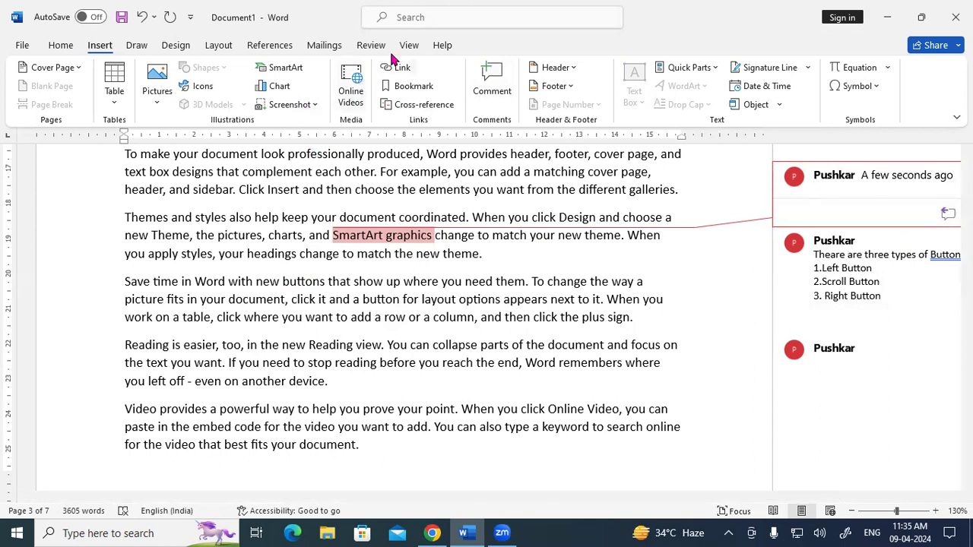
left_click(409, 47)
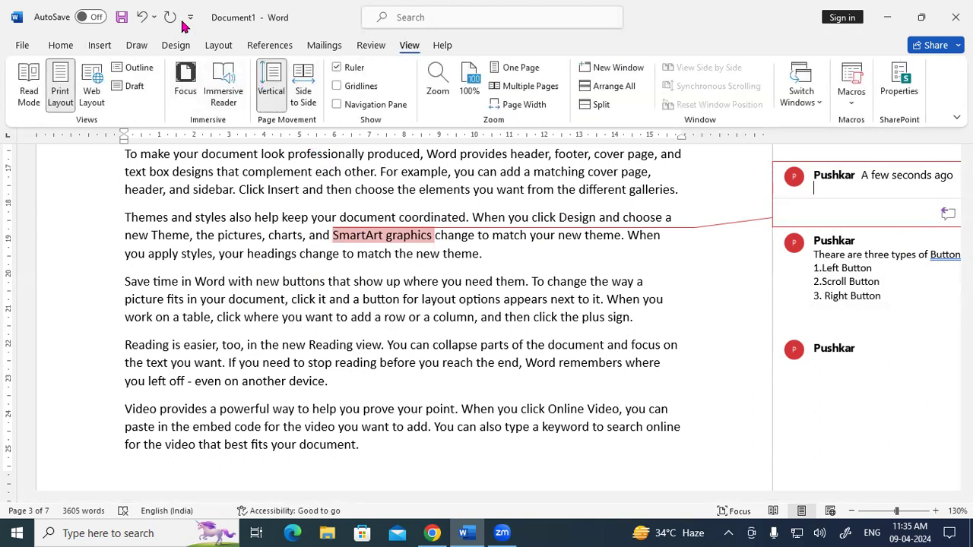
left_click(97, 45)
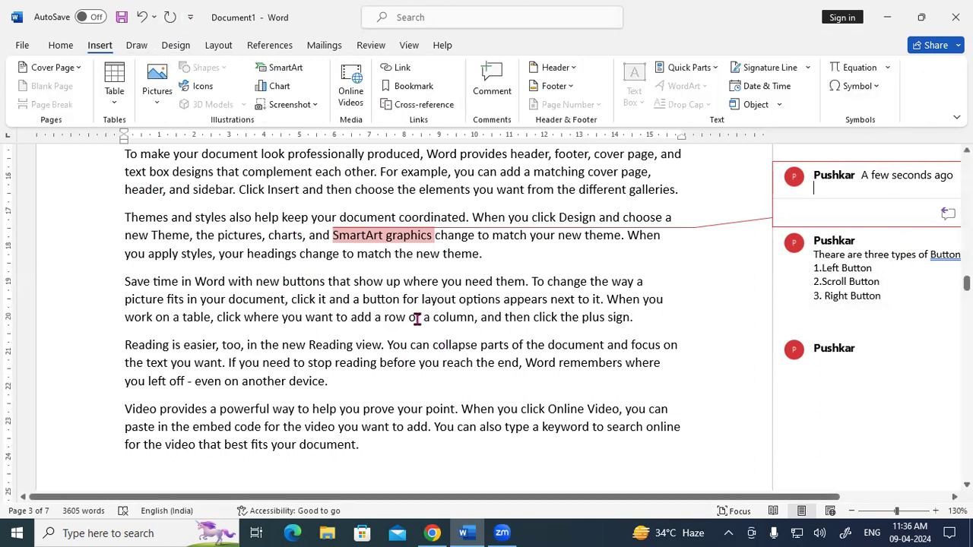
scroll(418, 319, "up", 5)
scroll(417, 318, "up", 3)
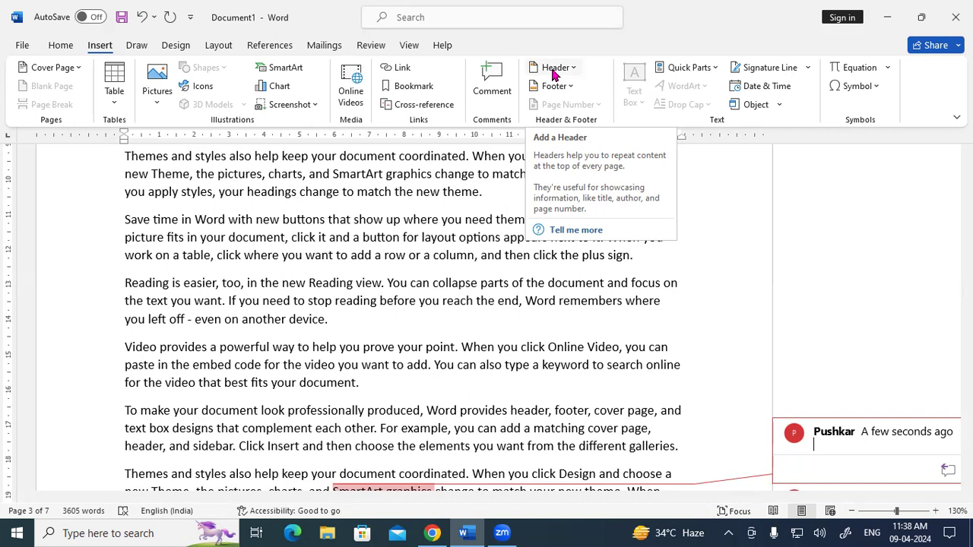
left_click(381, 330)
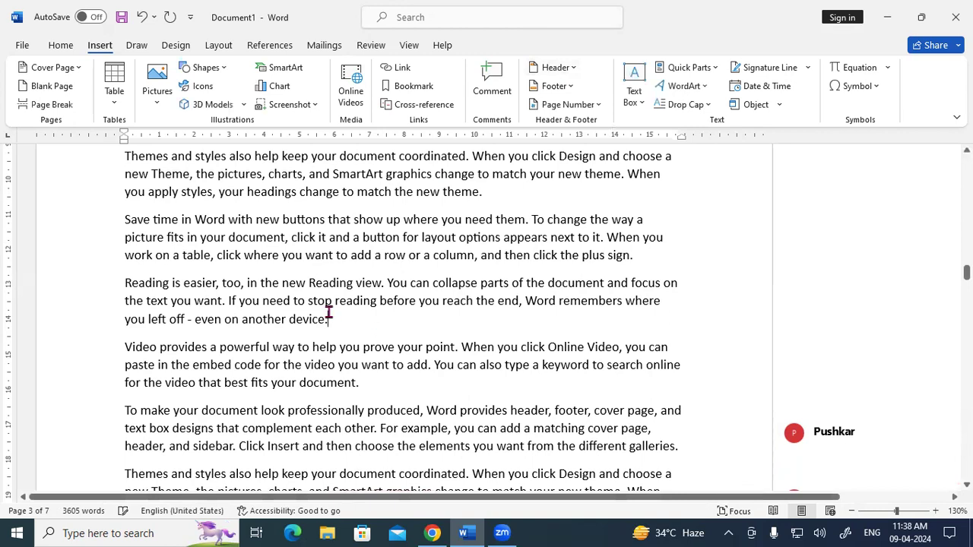
- From the start of the document, browse the built-in header designs and insert the Integral header
scroll(329, 312, "up", 5)
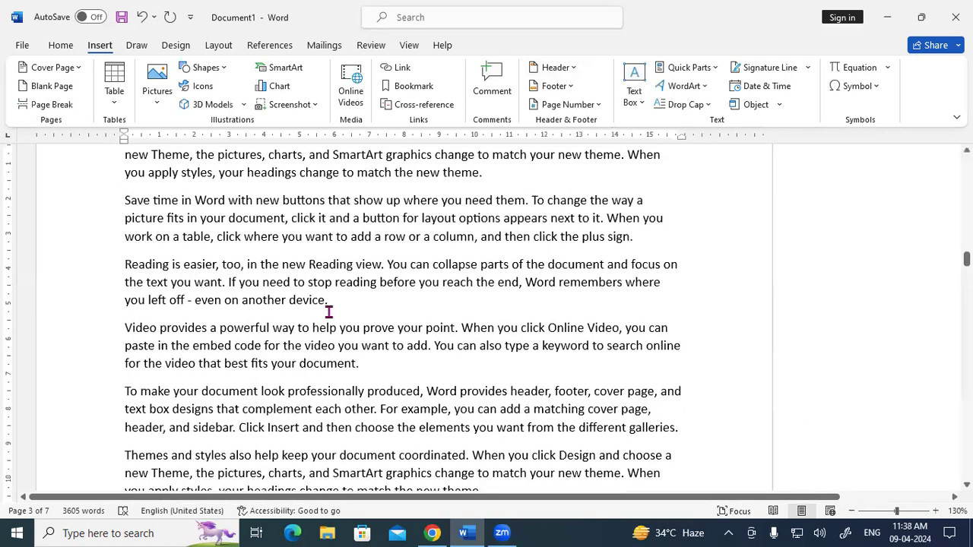
left_click_drag(966, 259, 966, 163)
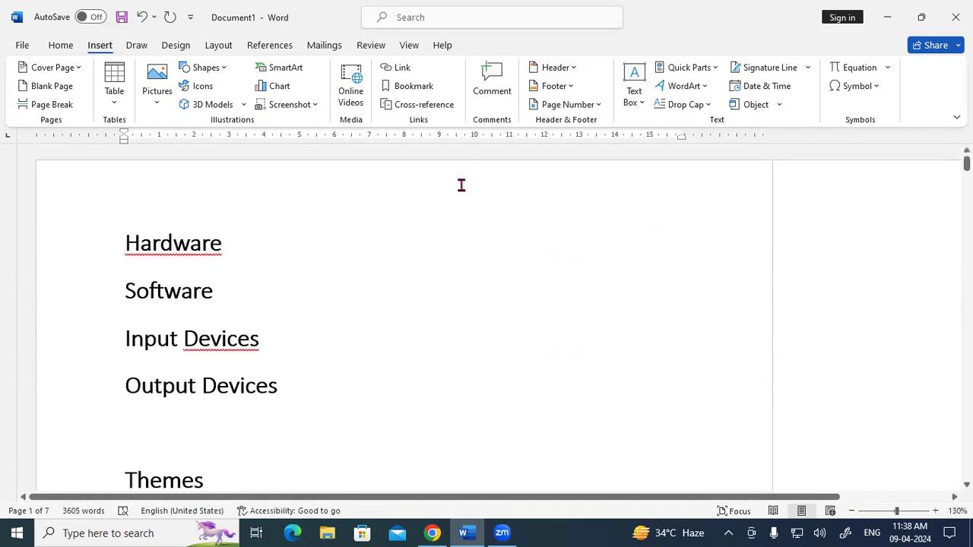
left_click(554, 68)
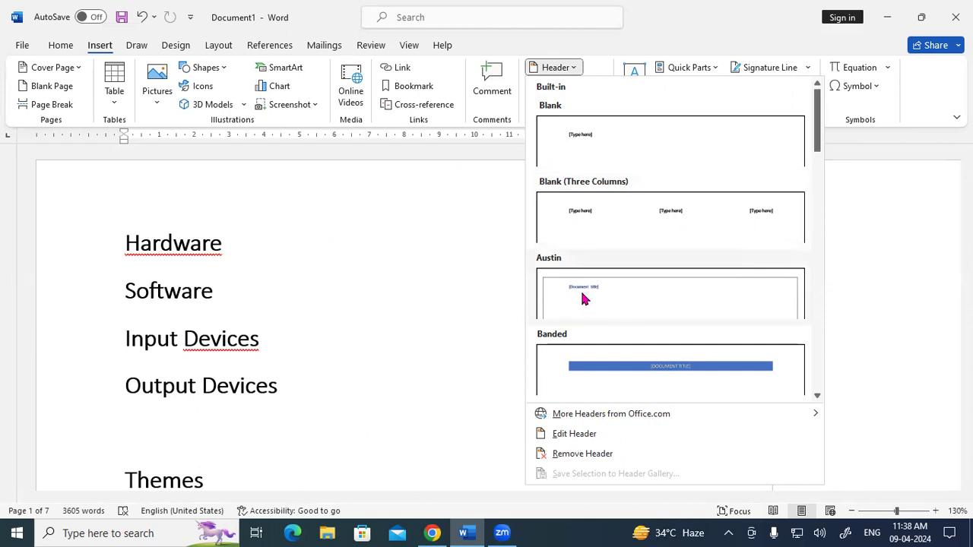
scroll(582, 296, "down", 6)
scroll(581, 293, "up", 3)
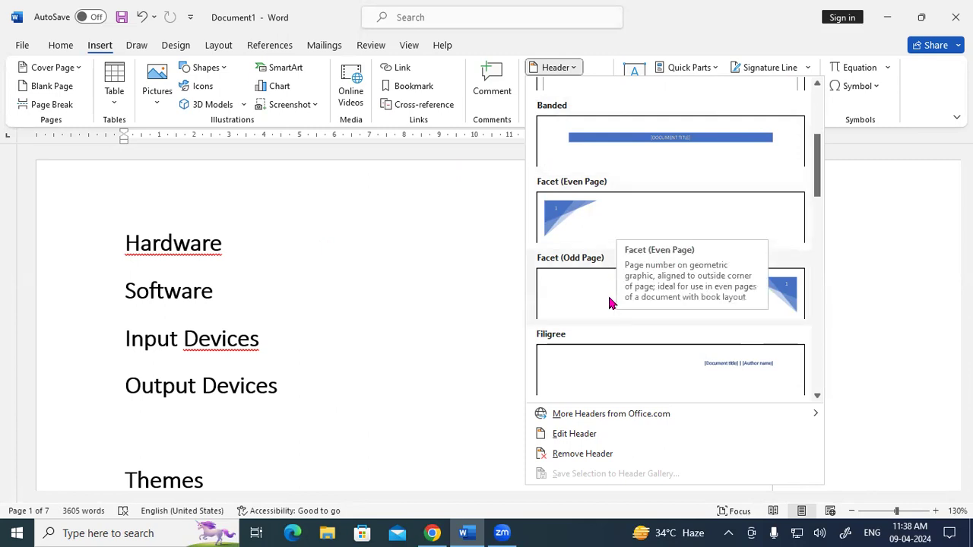
scroll(607, 305, "down", 10)
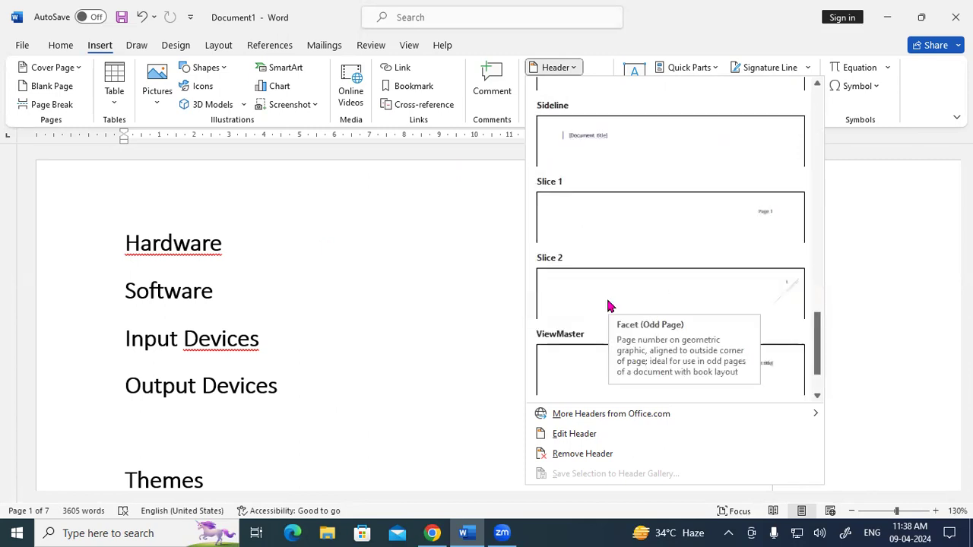
scroll(608, 306, "up", 15)
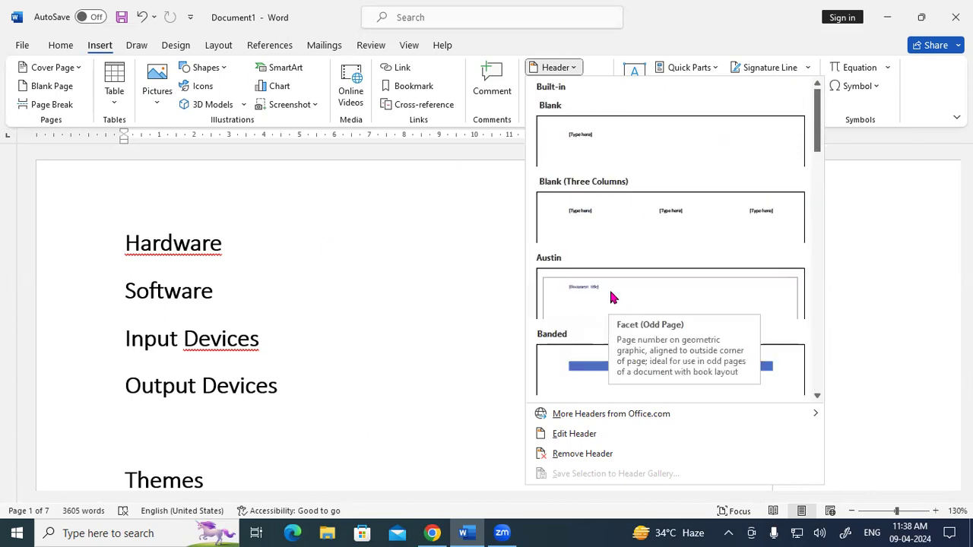
scroll(610, 293, "down", 5)
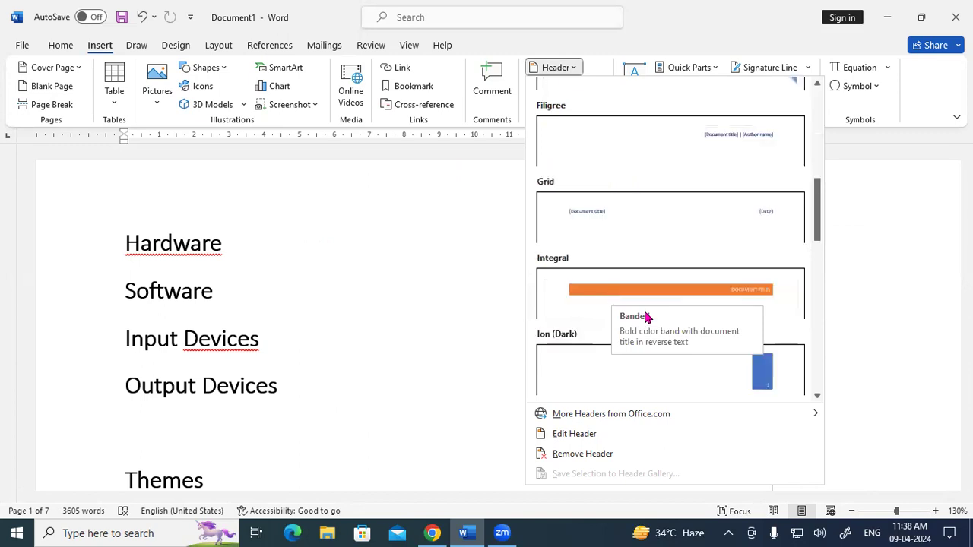
left_click(608, 302)
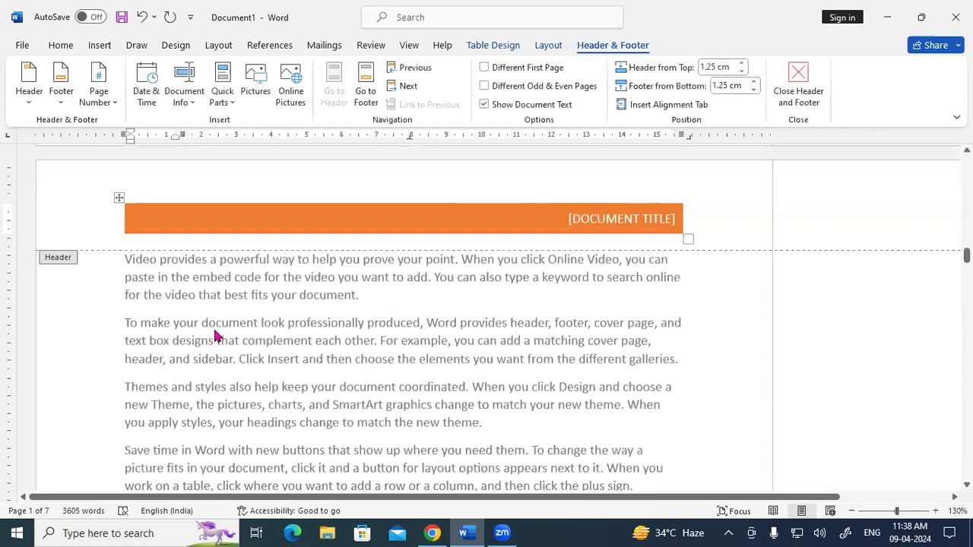
- Set the header's document title to "GAYATRI INSTITUTE OF TECHNOLOGY", and check the header on the following page
left_click(120, 179)
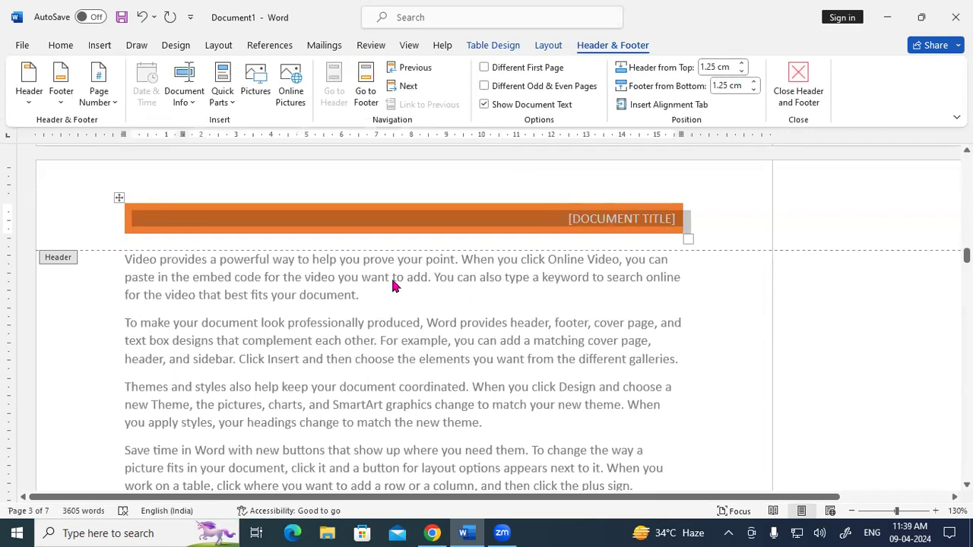
left_click(576, 228)
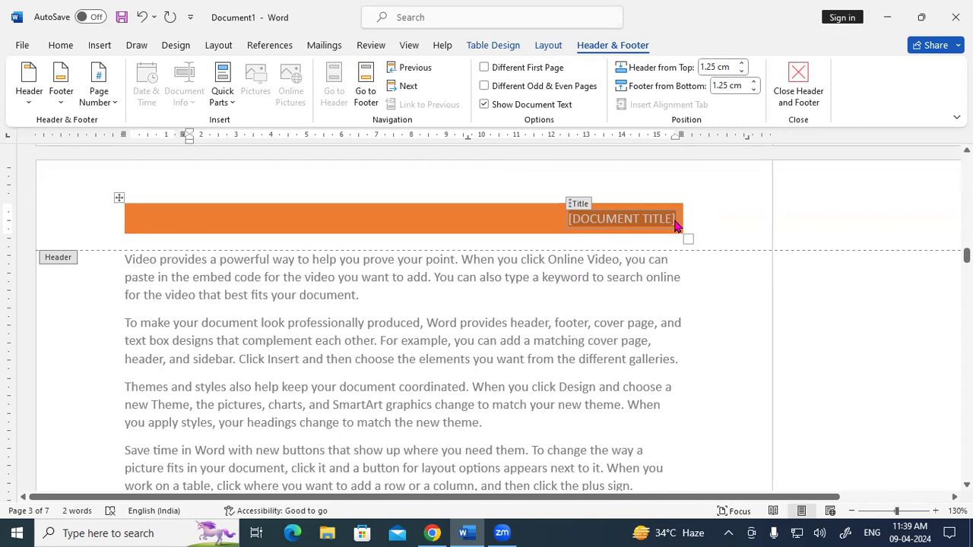
type("GA")
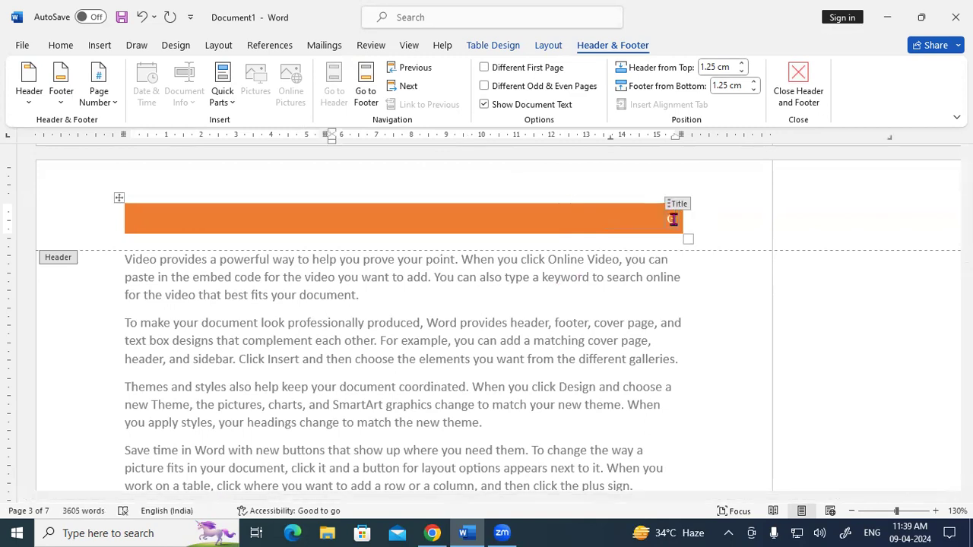
type("YATRI")
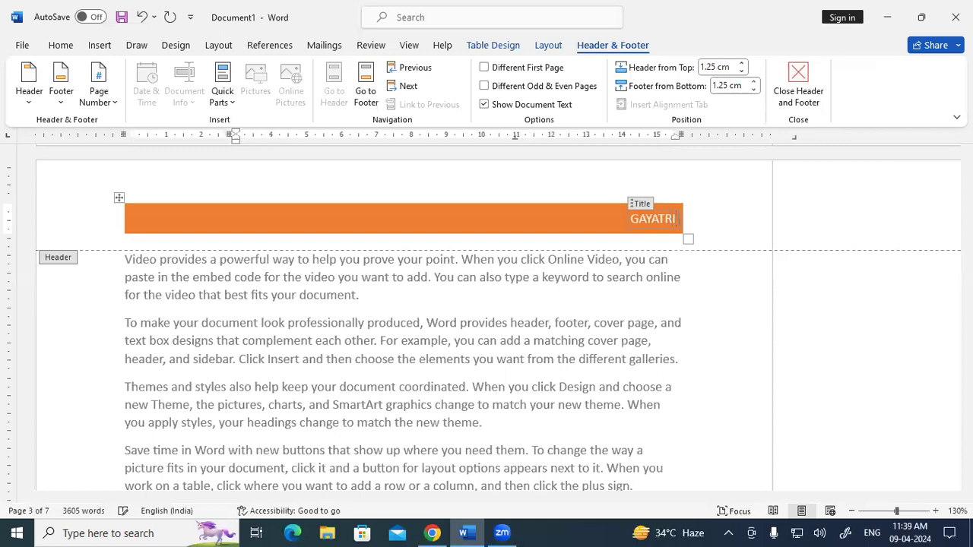
type(" I")
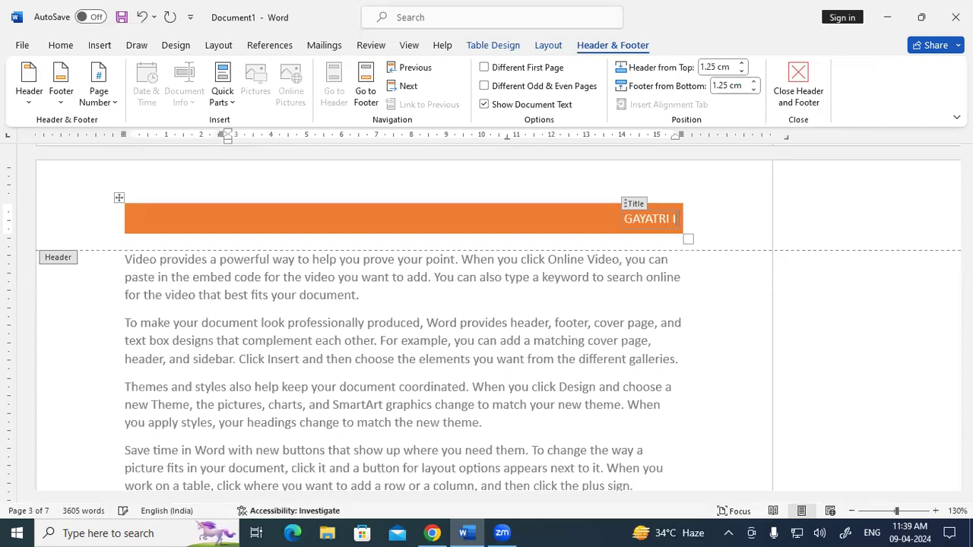
type("NSTIT")
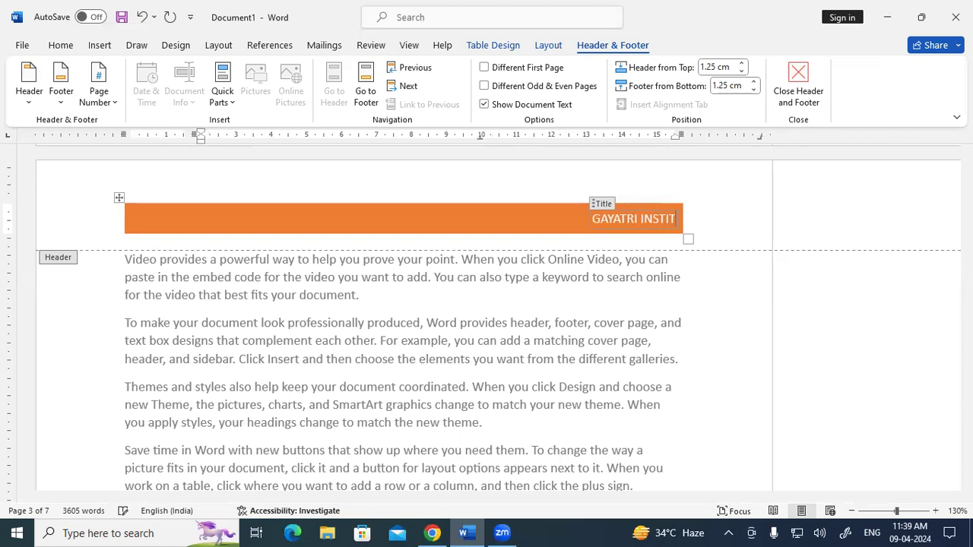
type("UTE OF")
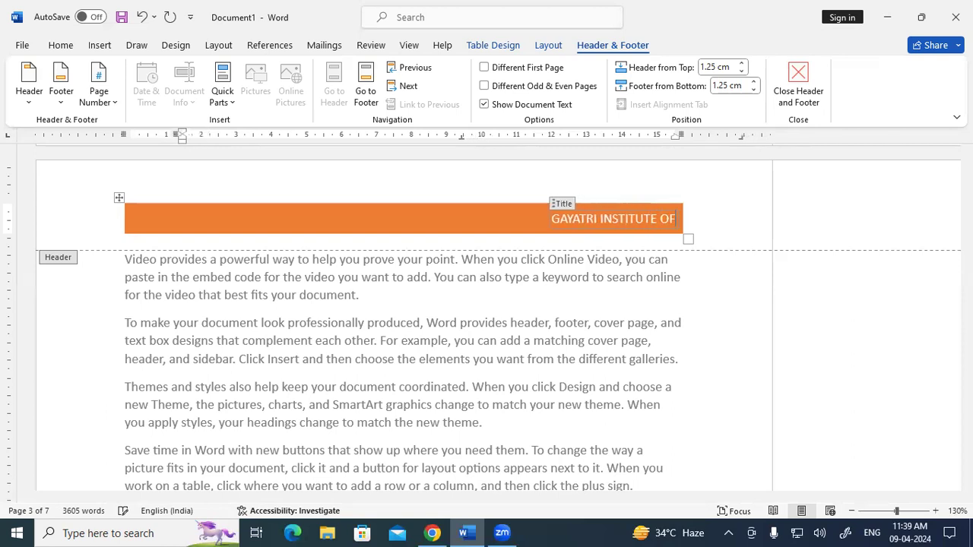
type(" TECHNOLOGY")
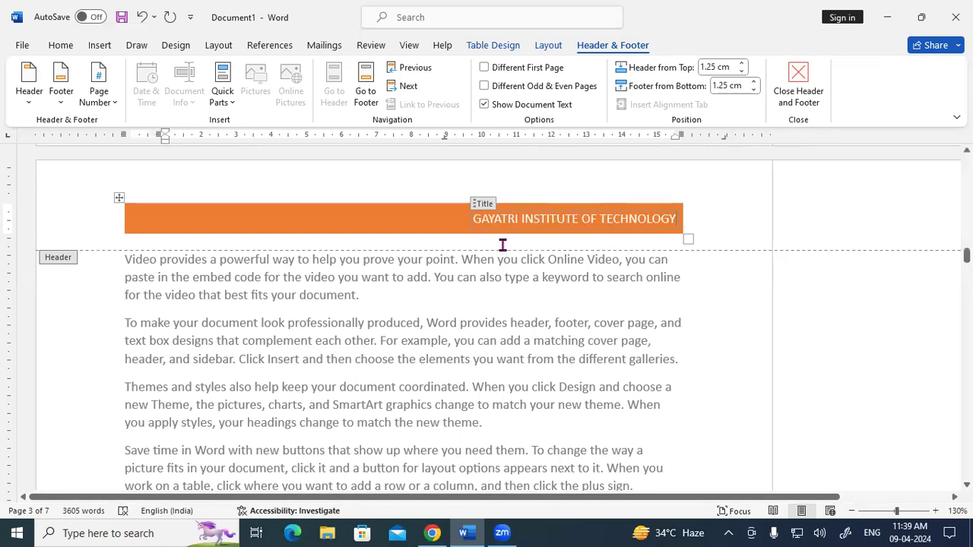
double_click(502, 325)
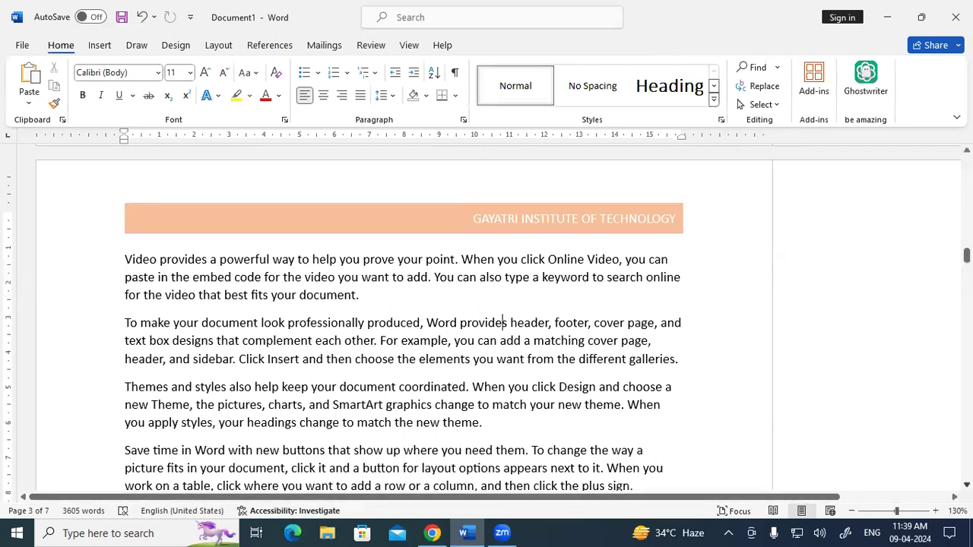
scroll(403, 319, "down", 4)
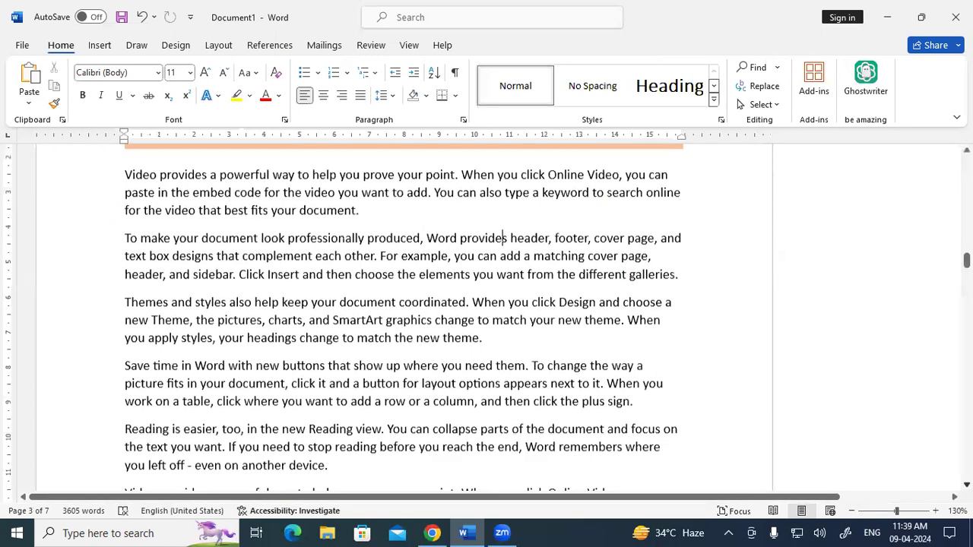
scroll(403, 319, "down", 10)
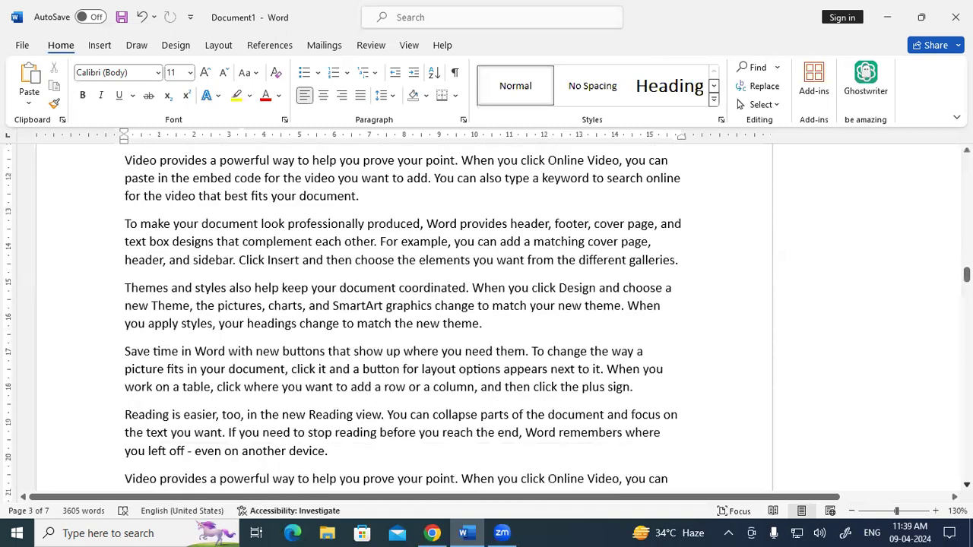
scroll(403, 320, "down", 8)
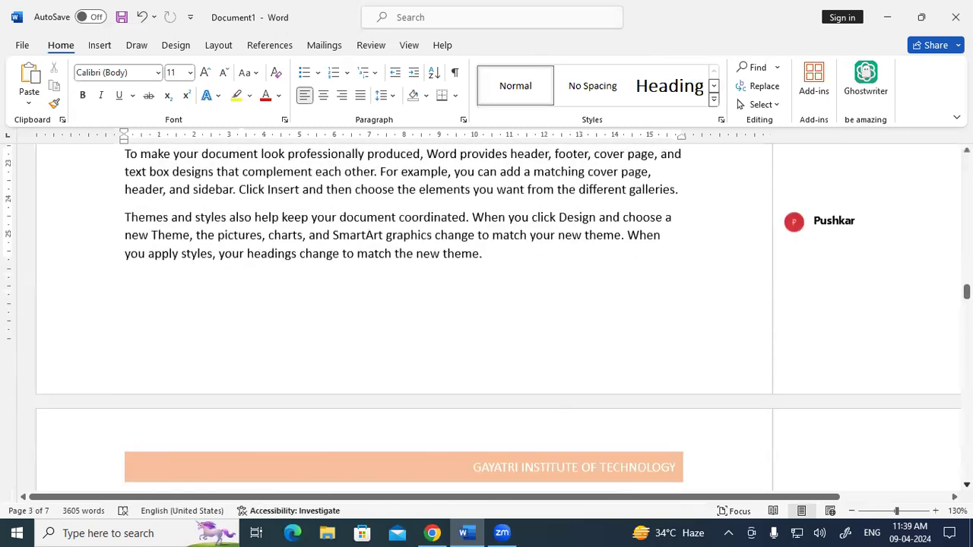
- Open the repeated header on page 5 for editing and set its distance from the top of the page to 3.1 cm
scroll(532, 261, "down", 4)
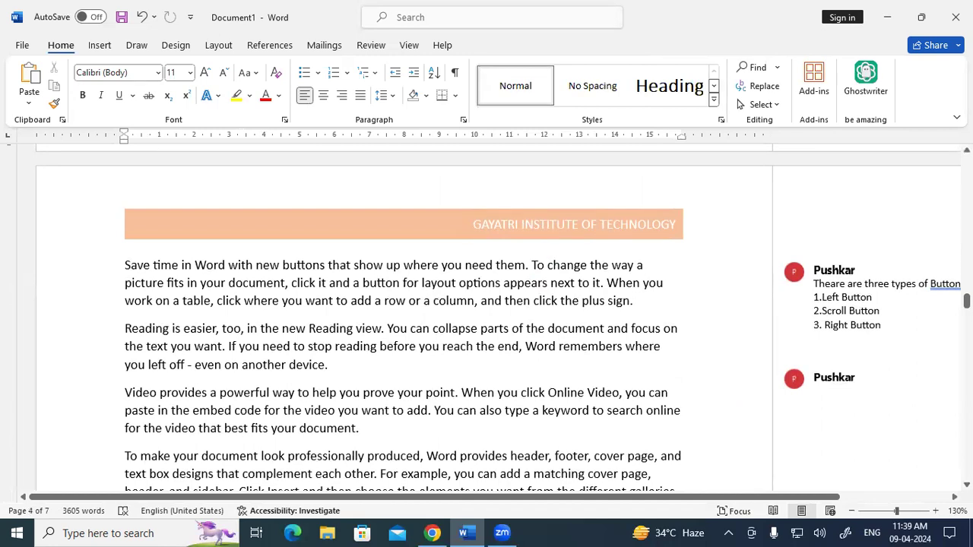
scroll(499, 317, "down", 5)
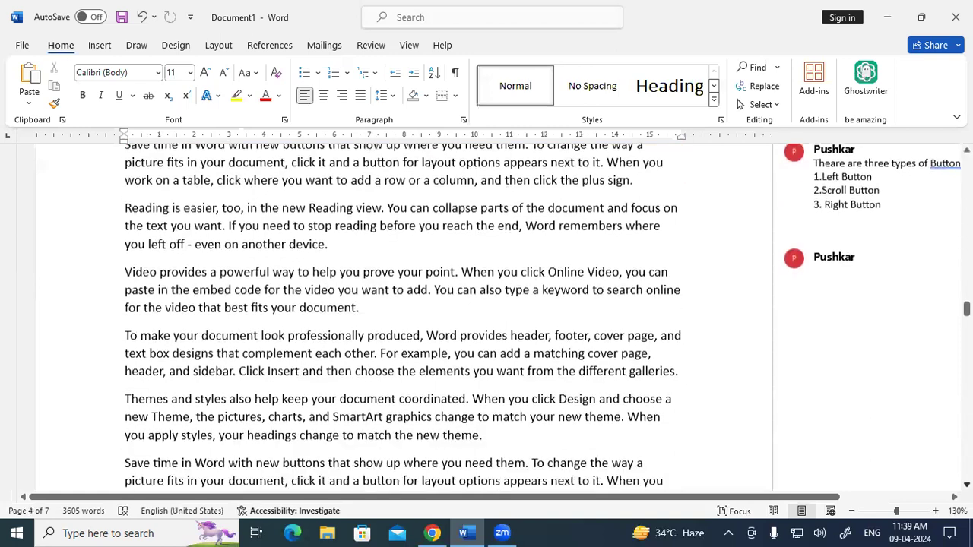
scroll(498, 316, "down", 5)
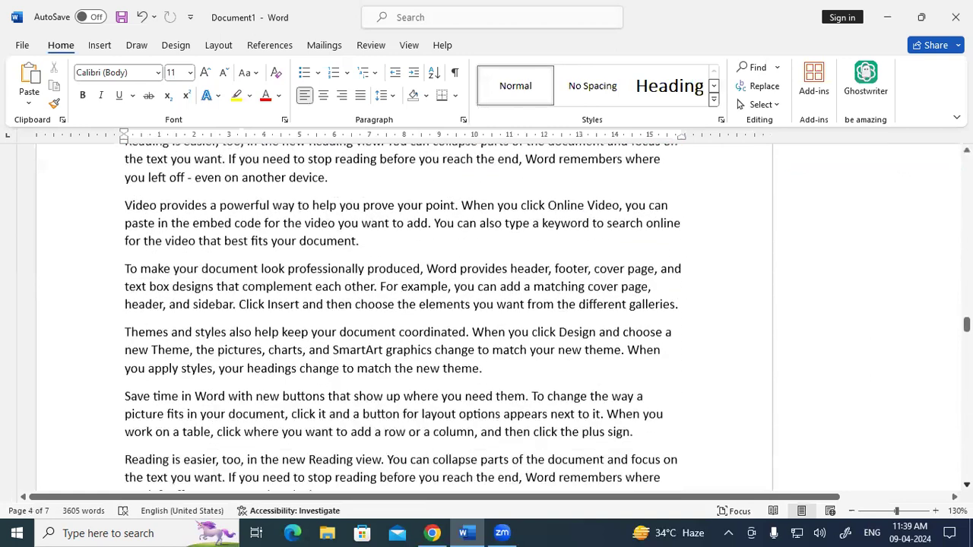
scroll(499, 316, "down", 7)
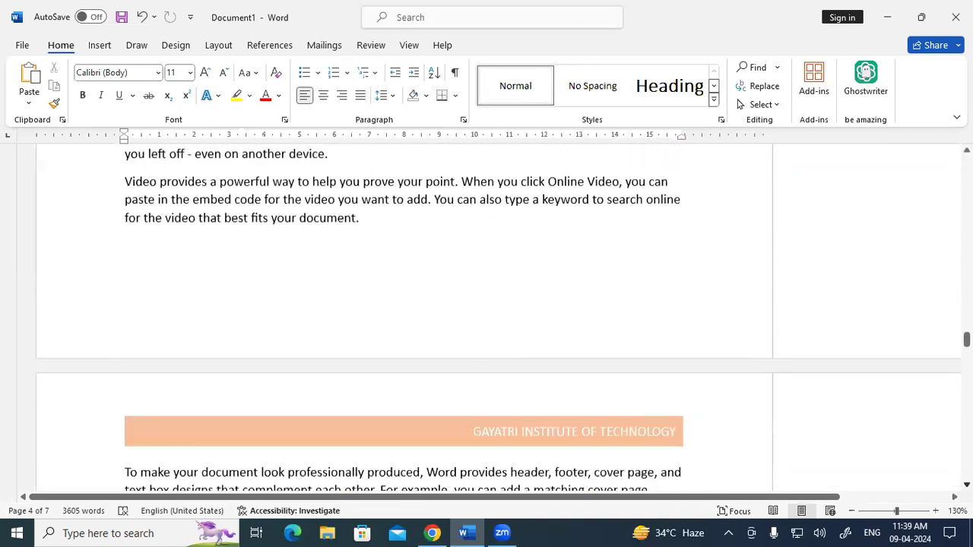
scroll(498, 316, "down", 3)
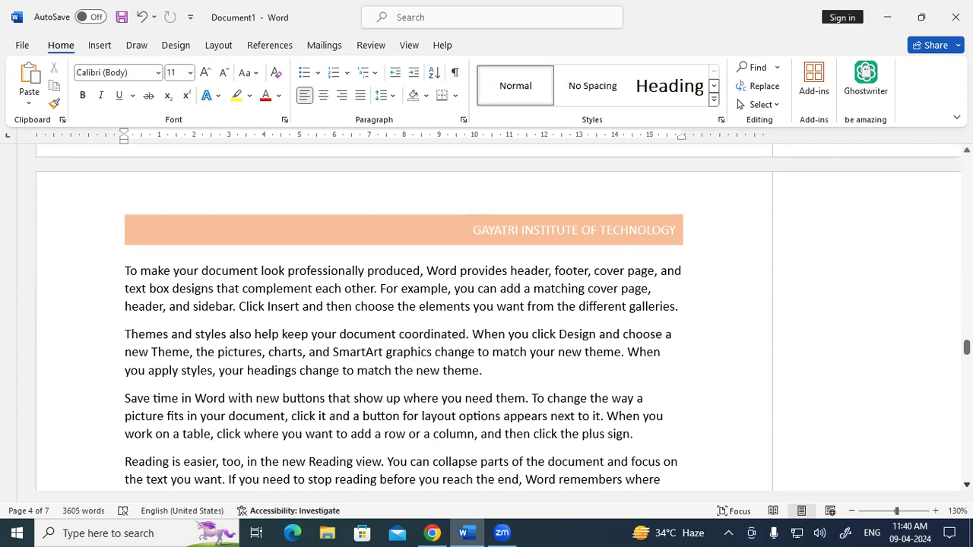
left_click(487, 230)
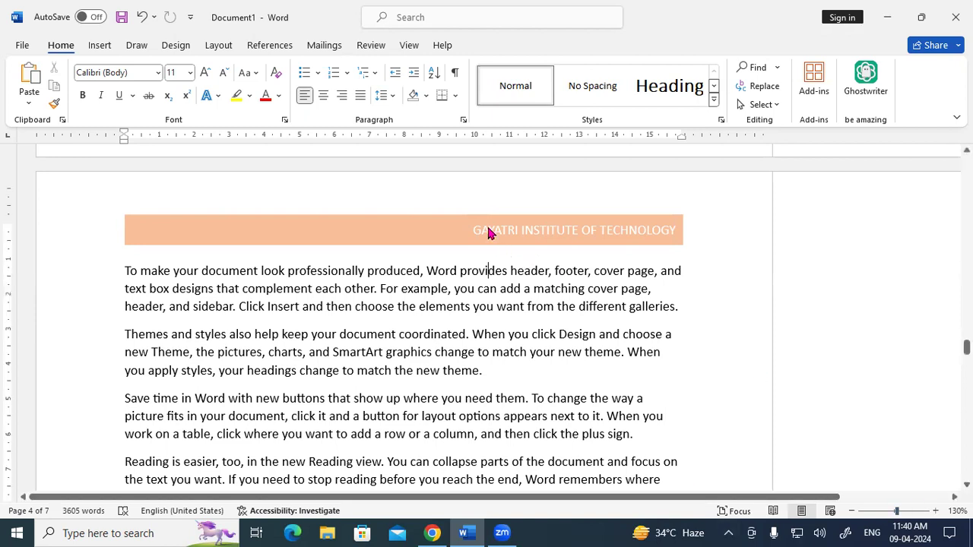
double_click(488, 231)
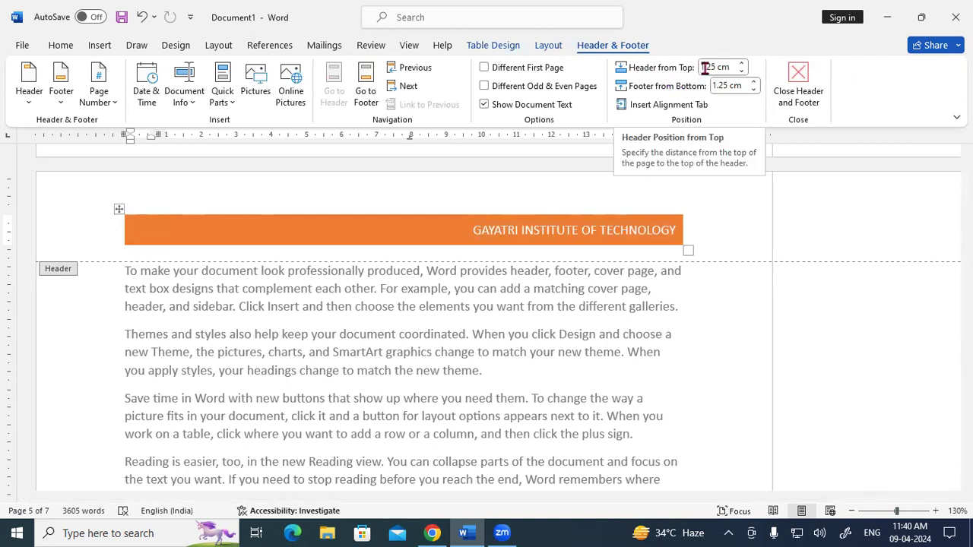
left_click(743, 66)
left_click(743, 65)
left_click(743, 65)
left_click(743, 66)
left_click(743, 66)
left_click(744, 67)
left_click(744, 66)
left_click(744, 66)
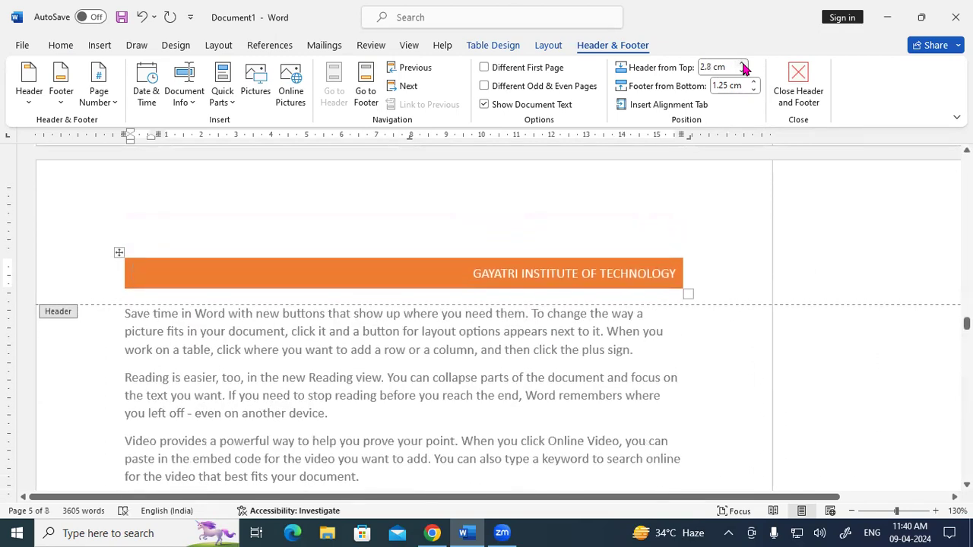
left_click(743, 66)
left_click(744, 66)
left_click(743, 67)
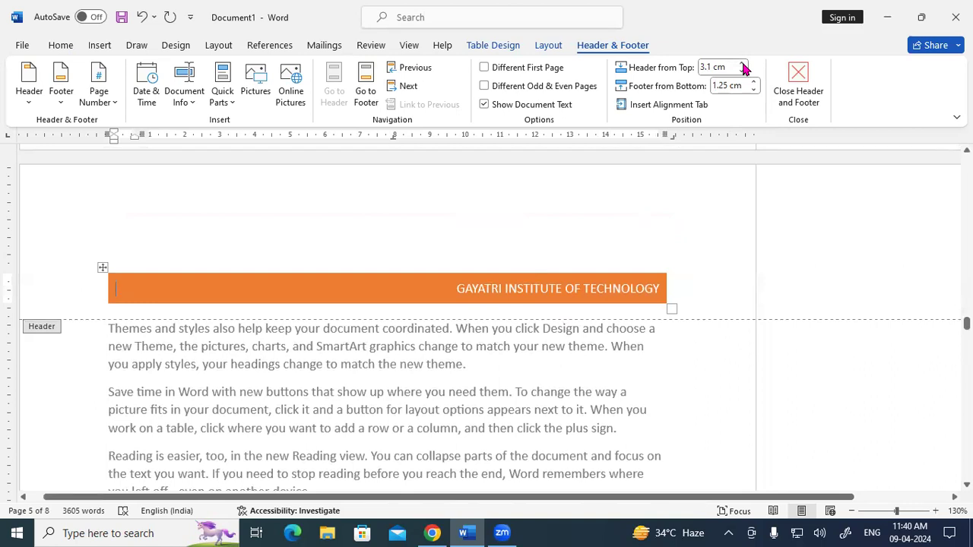
double_click(649, 171)
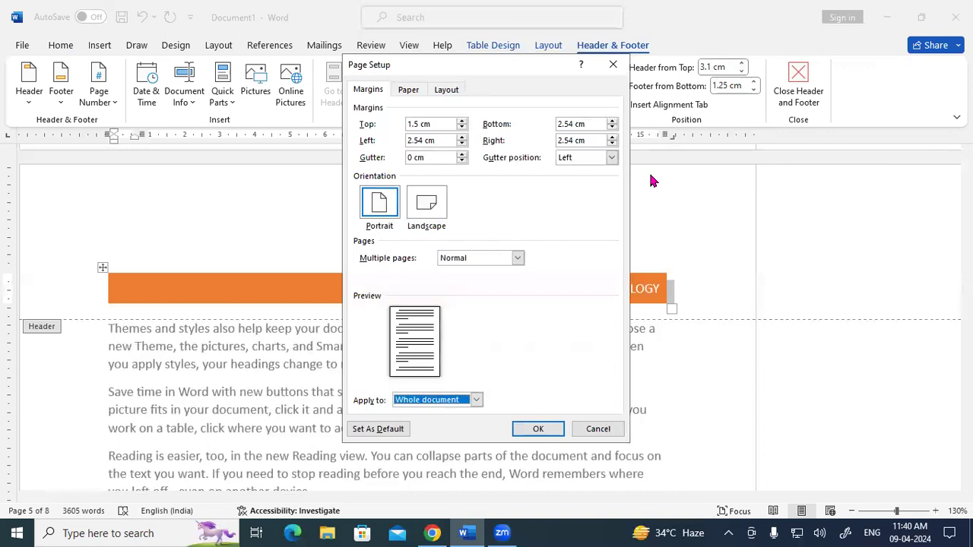
left_click(614, 66)
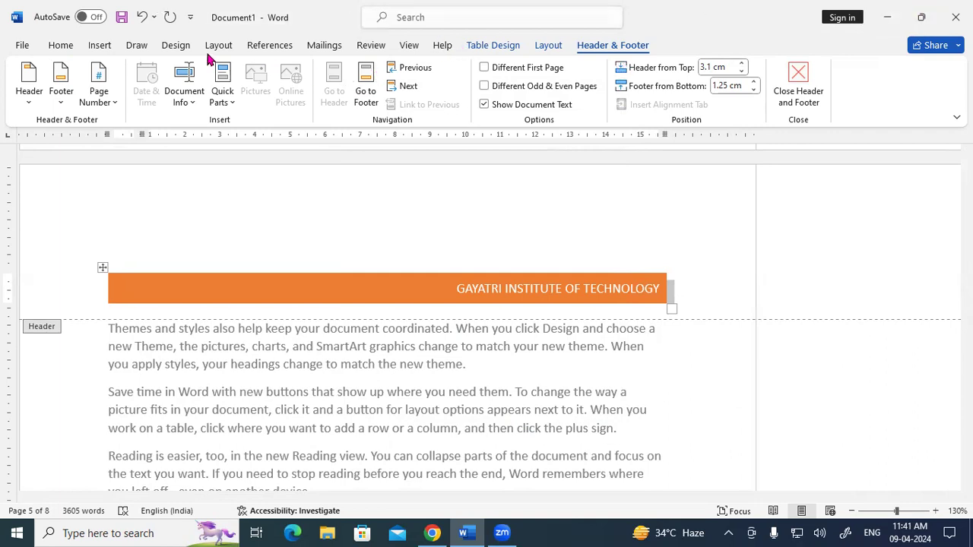
- Browse the built-in footer designs and insert the Integral footer
left_click(101, 47)
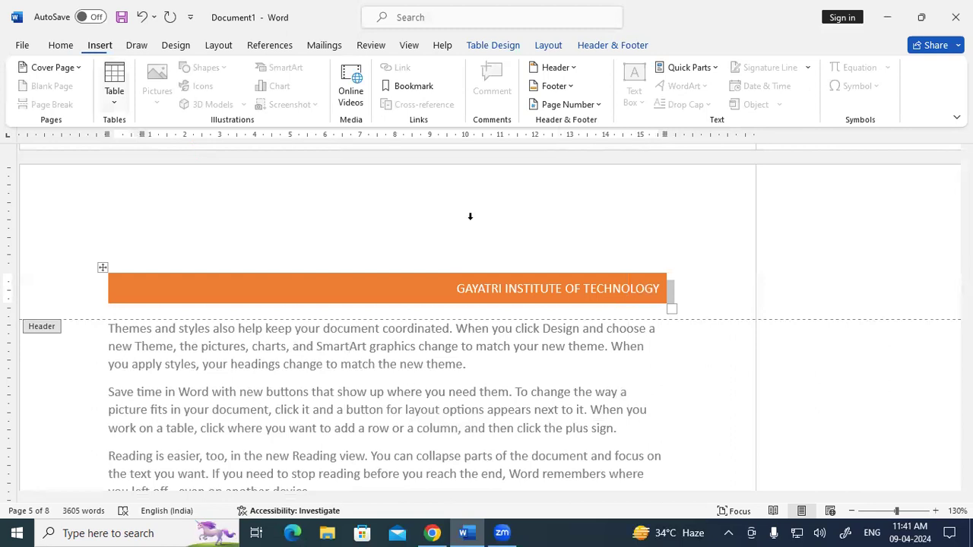
left_click(548, 90)
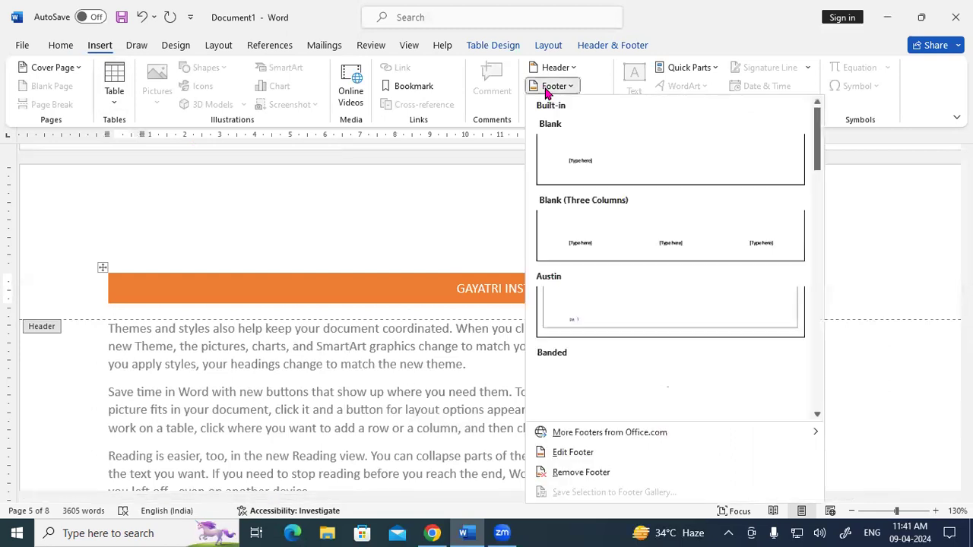
scroll(597, 283, "down", 8)
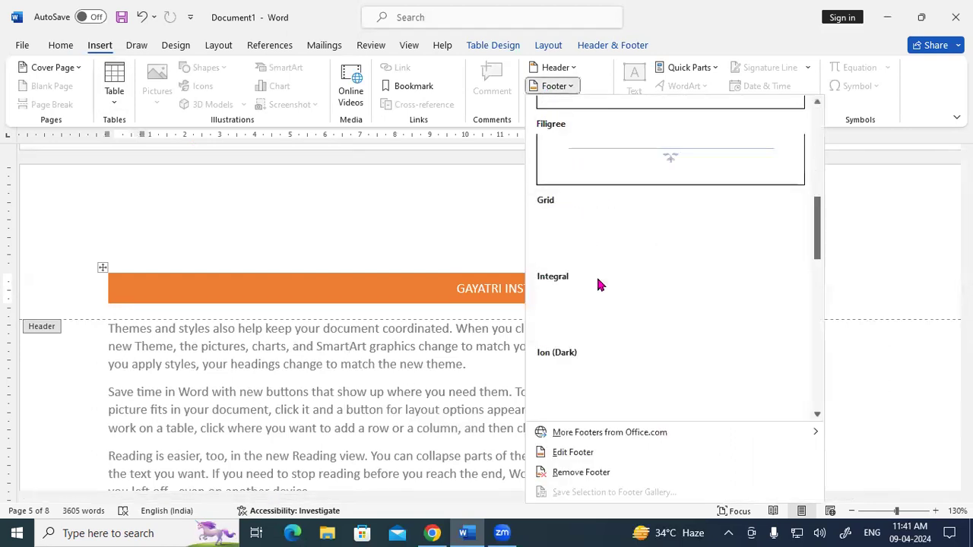
scroll(598, 283, "up", 3)
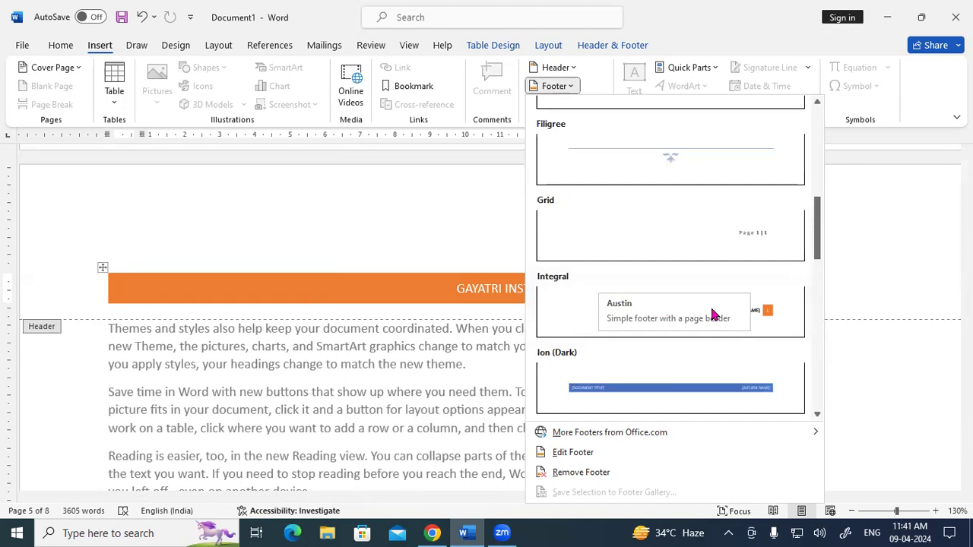
left_click(558, 311)
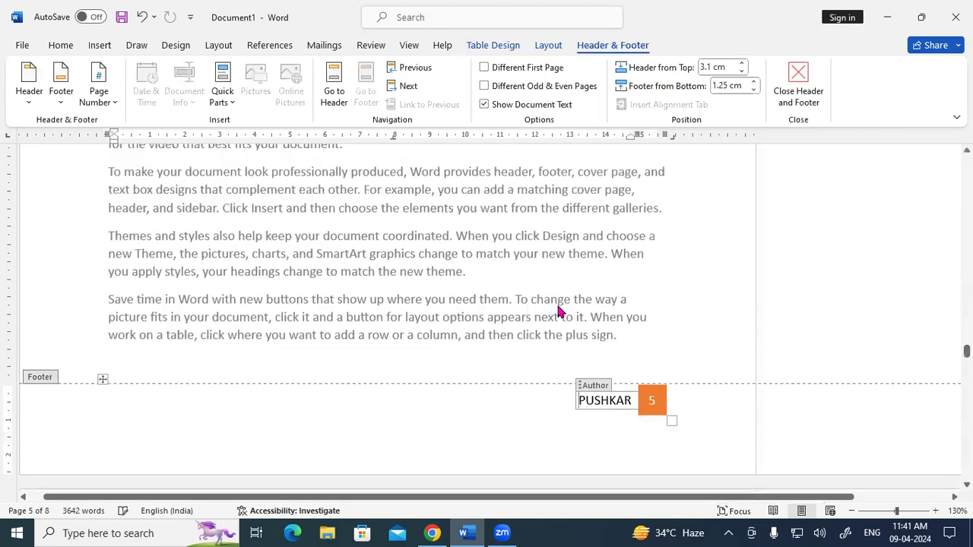
- Replace the author name in the footer with a centred "MS WORD NOTES" and return to the body text
left_click(630, 401)
key("BackSpace")
key("BackSpace")
key("BackSpace")
key("BackSpace")
key("BackSpace")
key("BackSpace")
key("BackSpace")
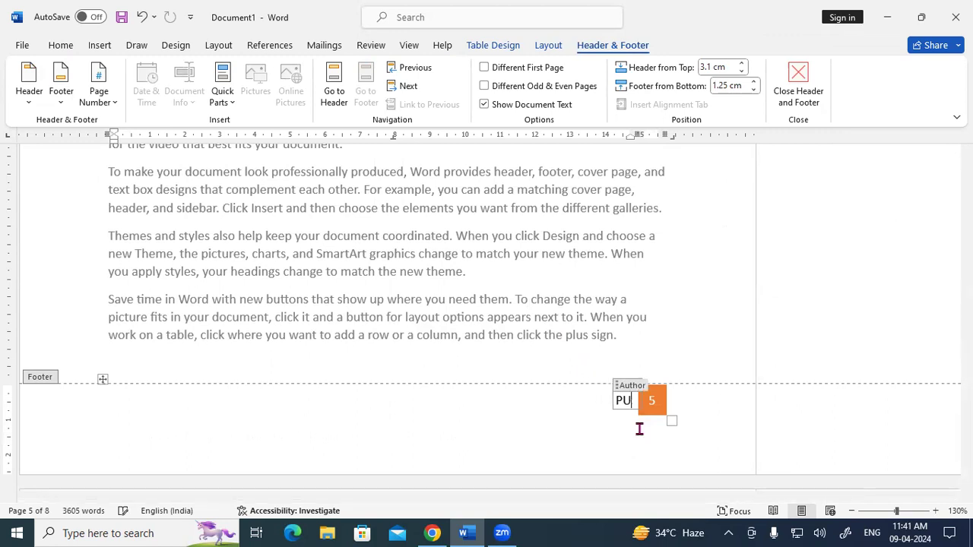
key("BackSpace")
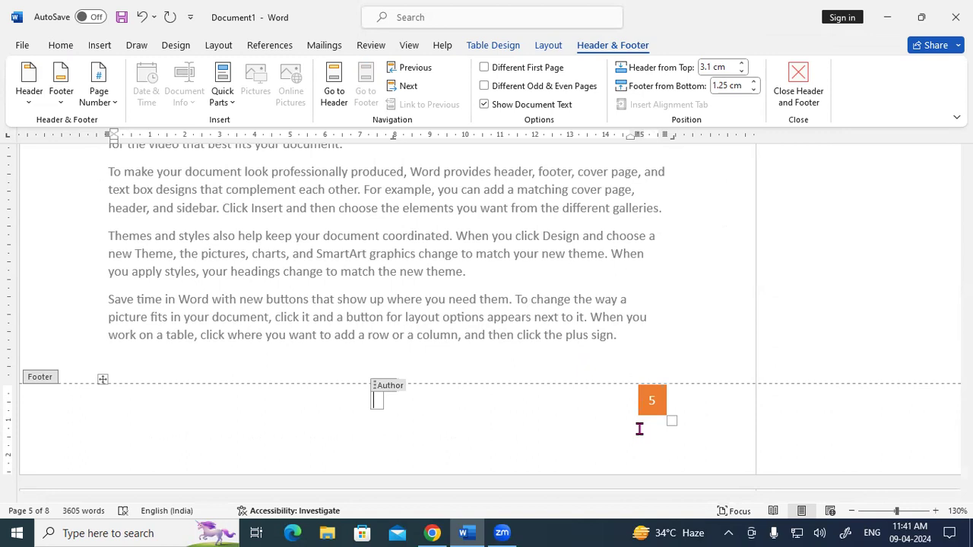
type("MS")
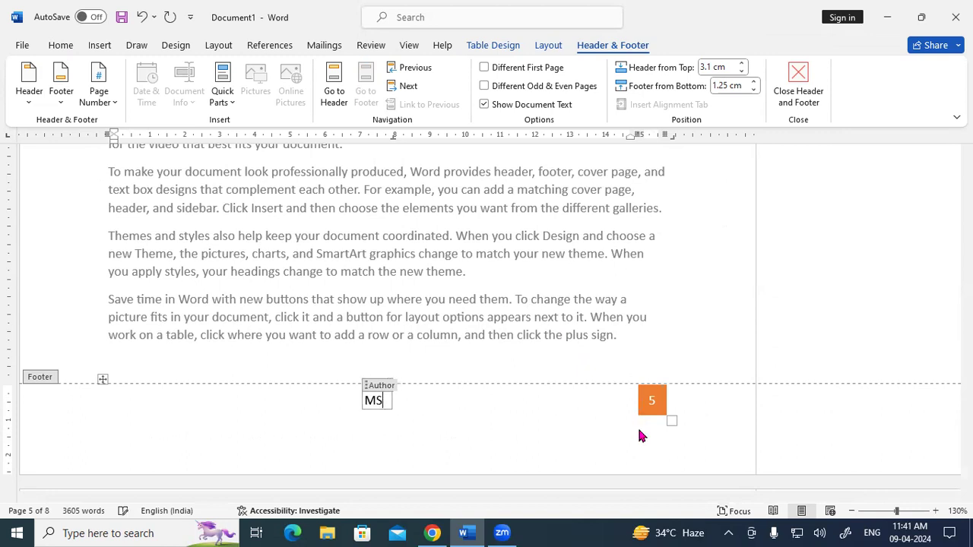
type(" W")
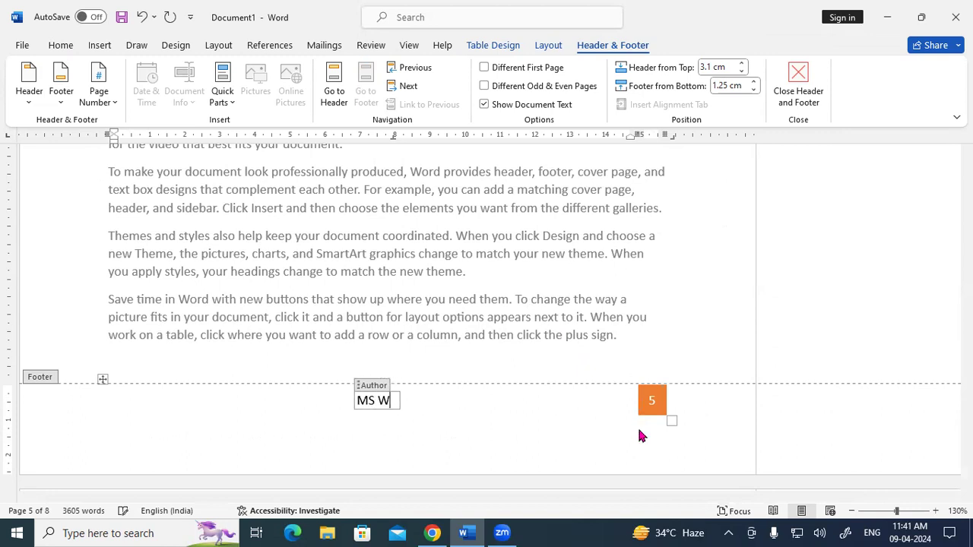
type("ORD NOTES")
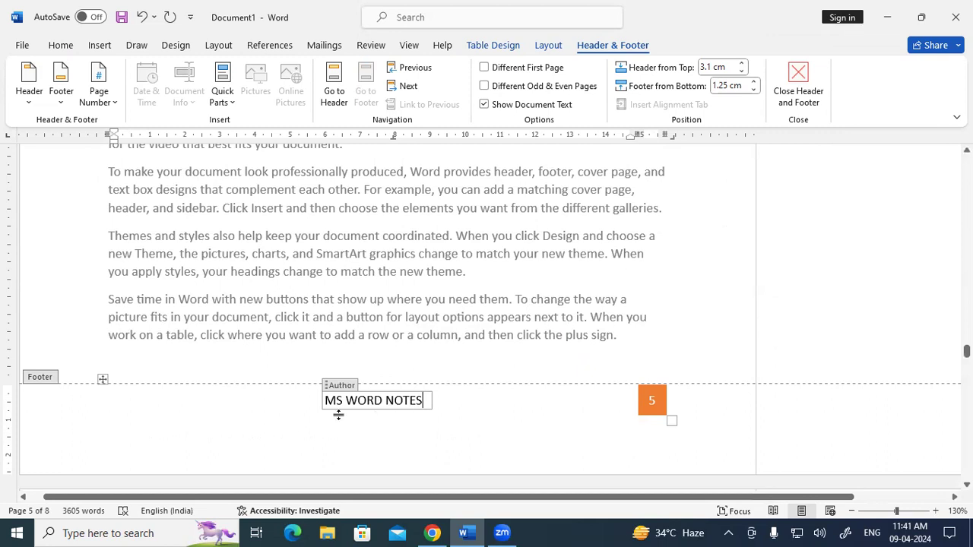
double_click(329, 312)
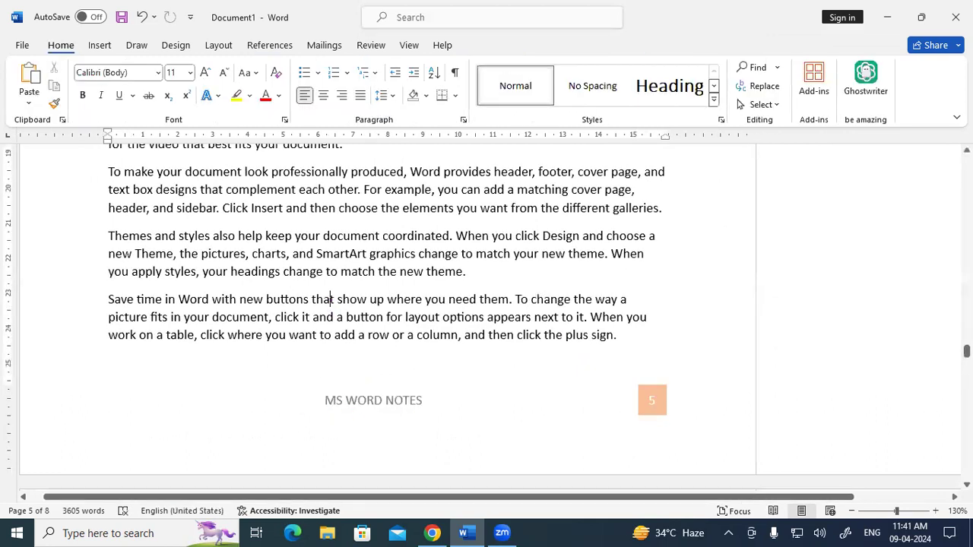
- Examine the repeated header, footer and page number from page 5 back to page 3
scroll(482, 317, "up", 4)
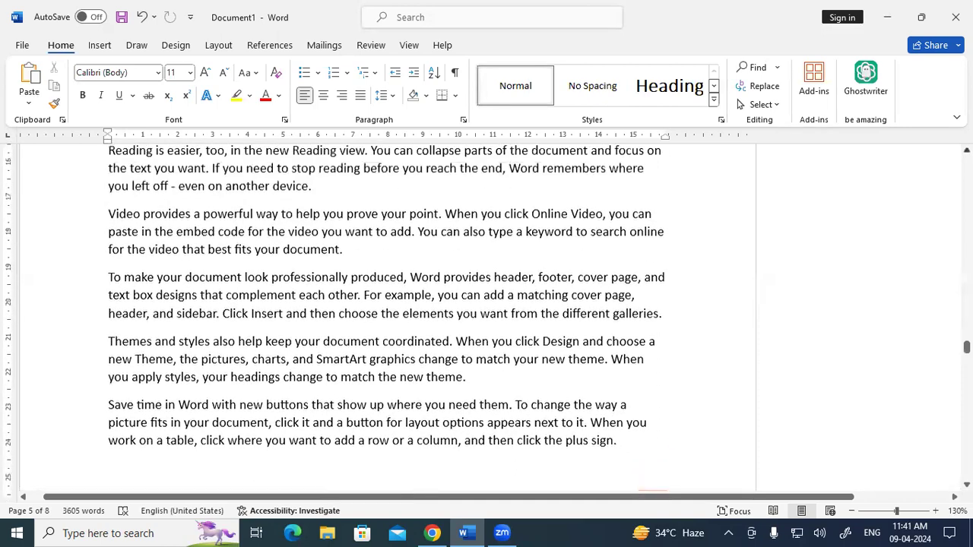
scroll(486, 319, "up", 7)
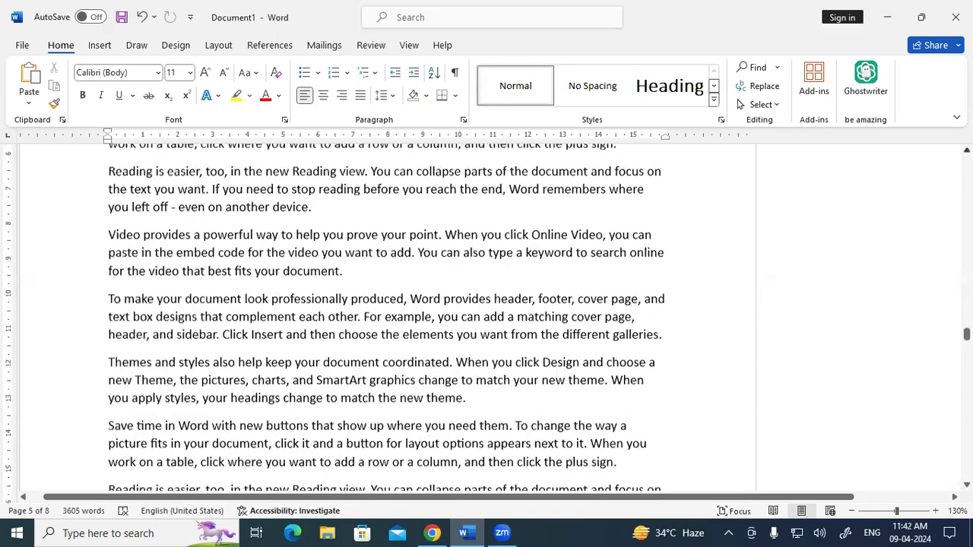
scroll(487, 319, "up", 7)
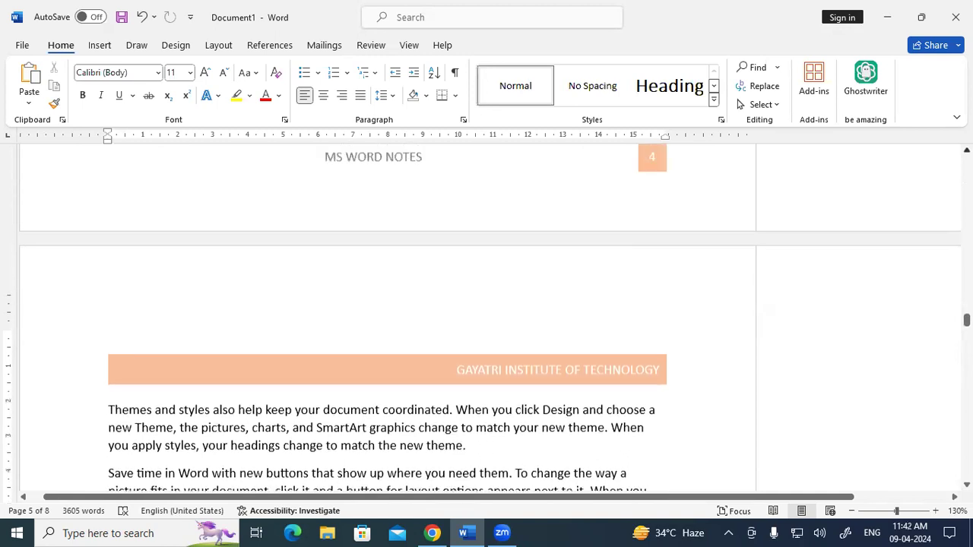
scroll(392, 368, "up", 1)
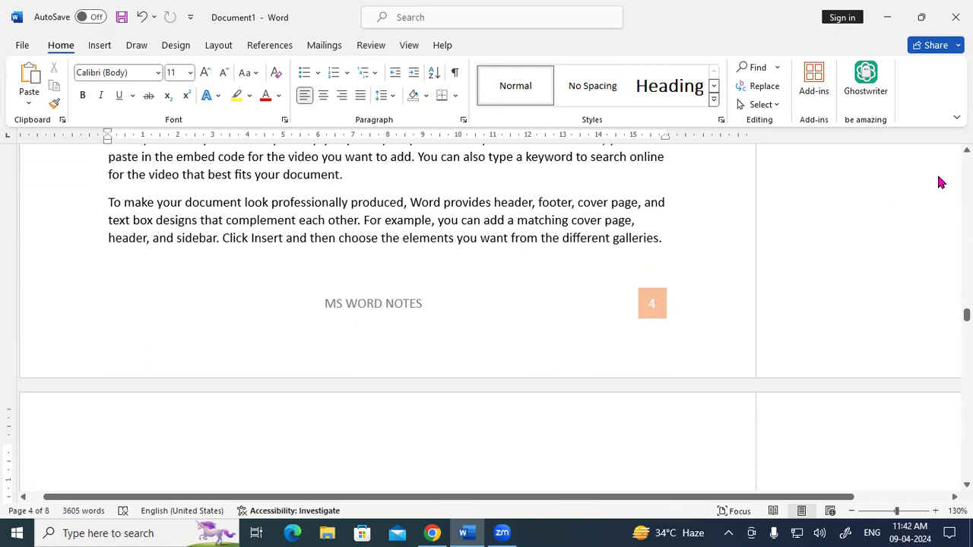
left_click(966, 151)
scroll(777, 145, "up", 10)
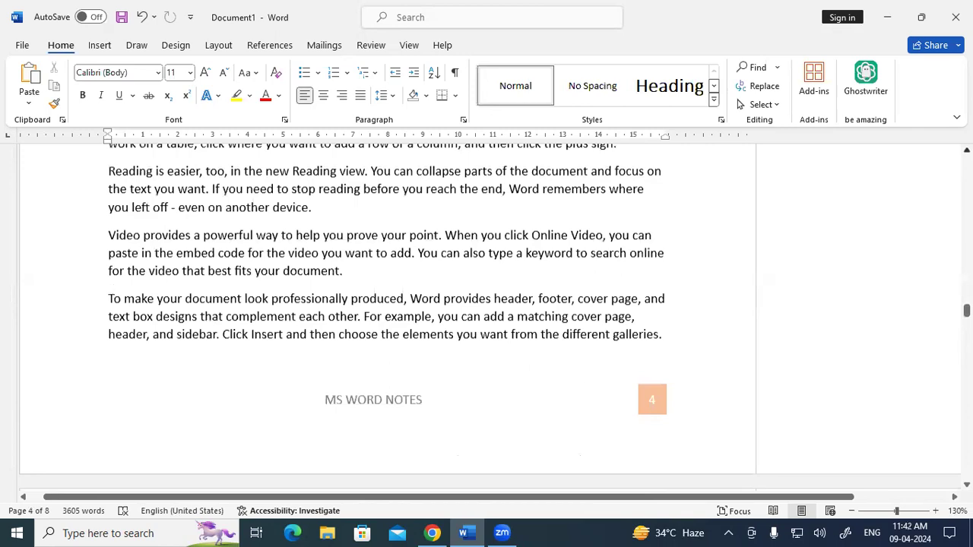
scroll(425, 319, "up", 10)
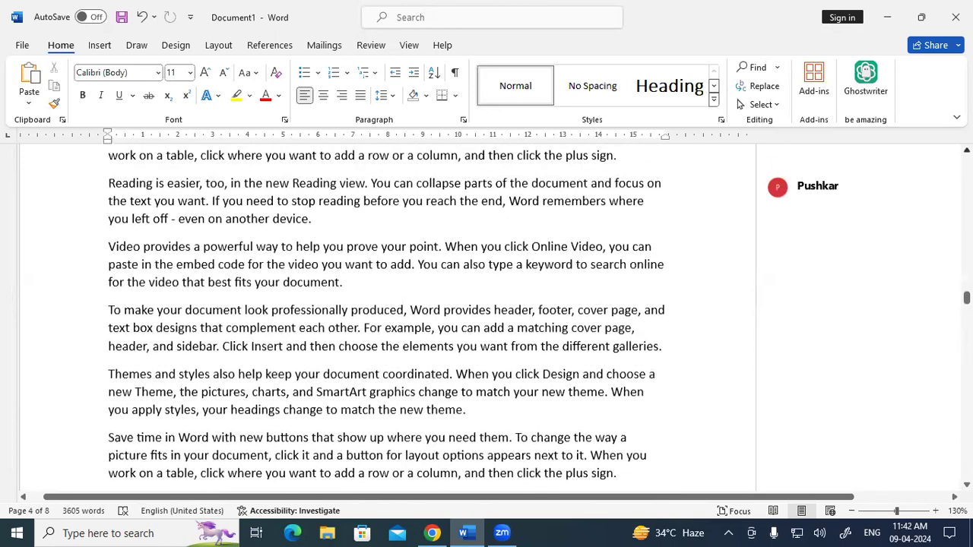
scroll(425, 319, "up", 10)
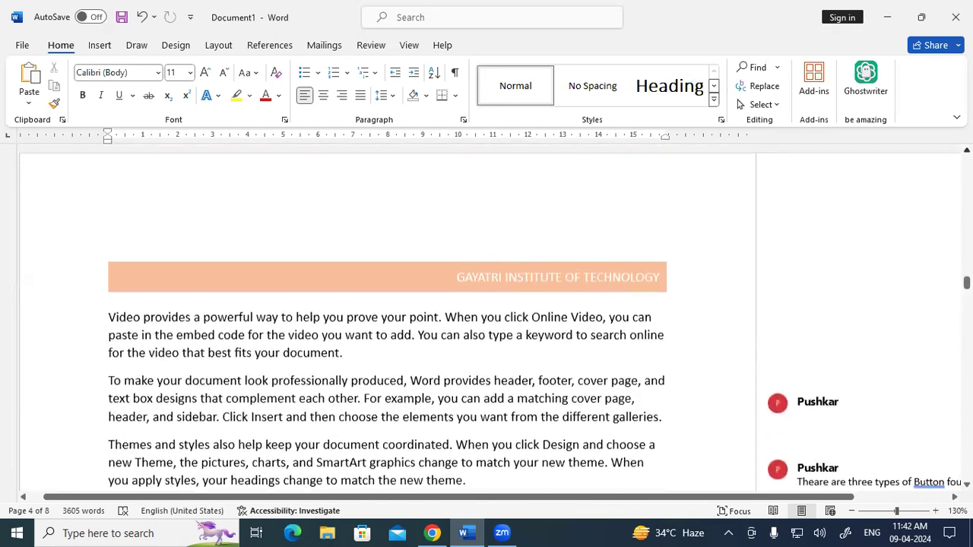
scroll(560, 373, "up", 1)
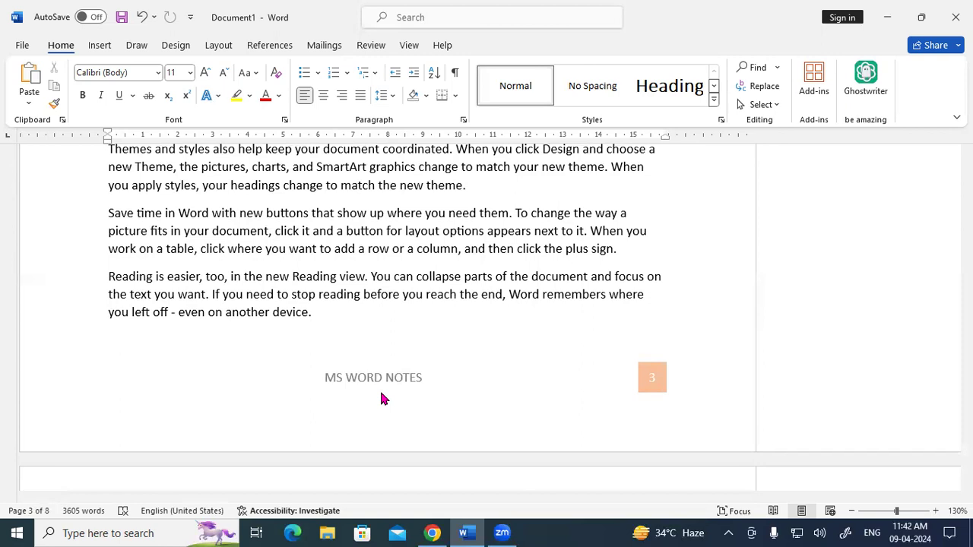
- Review the built-in footer gallery around the Integral design and close it without inserting another footer
left_click(101, 49)
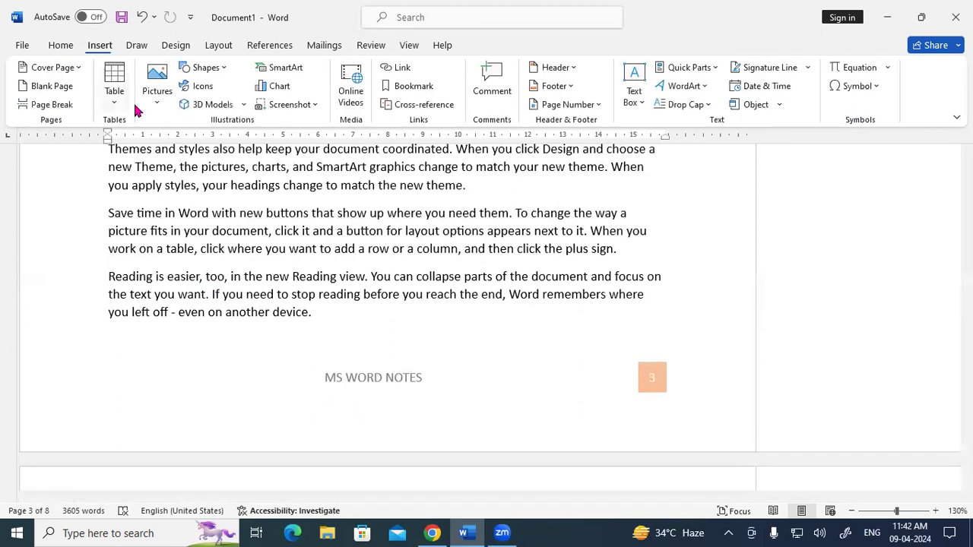
left_click(560, 89)
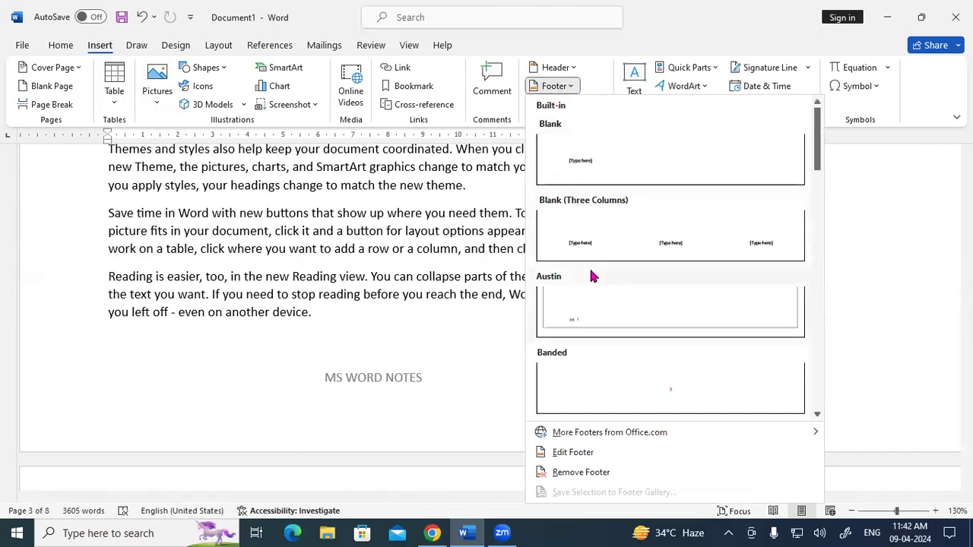
left_click_drag(817, 162, 787, 243)
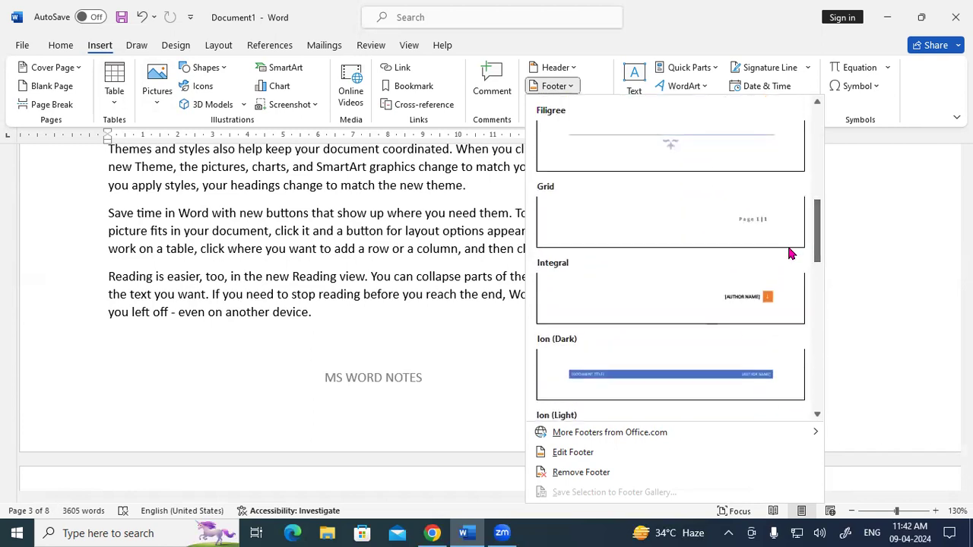
left_click(422, 359)
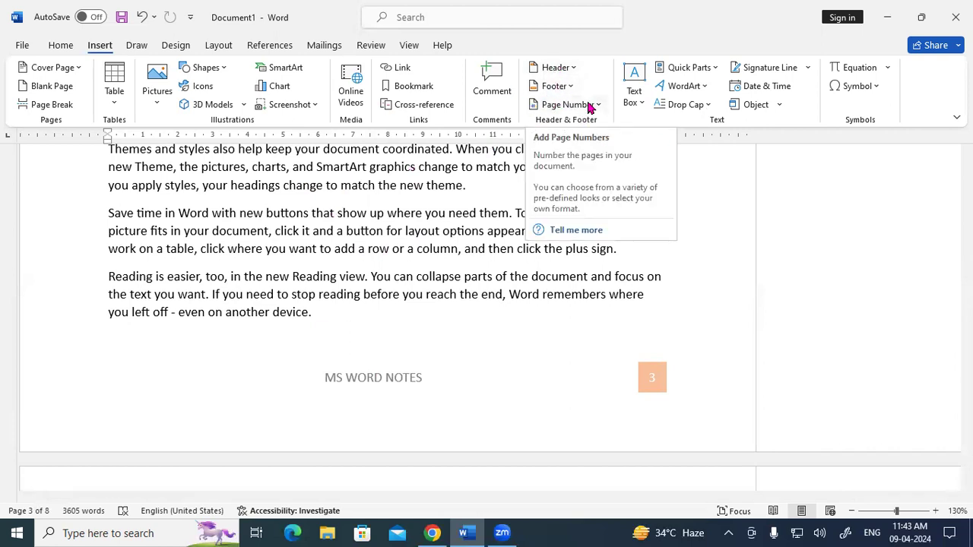
- Insert a centred page number in the Plain Number 2 style at the bottom of the pages
left_click(564, 109)
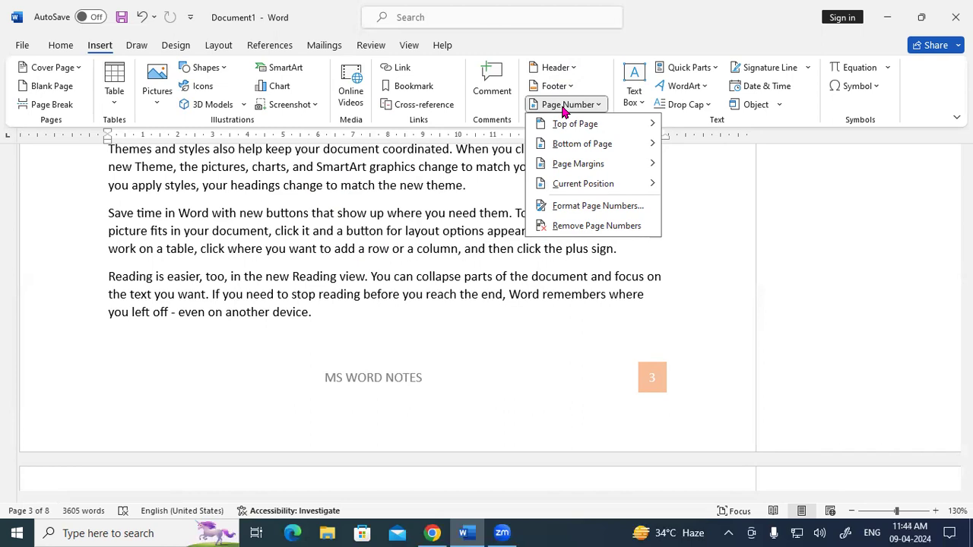
mouse_move(559, 143)
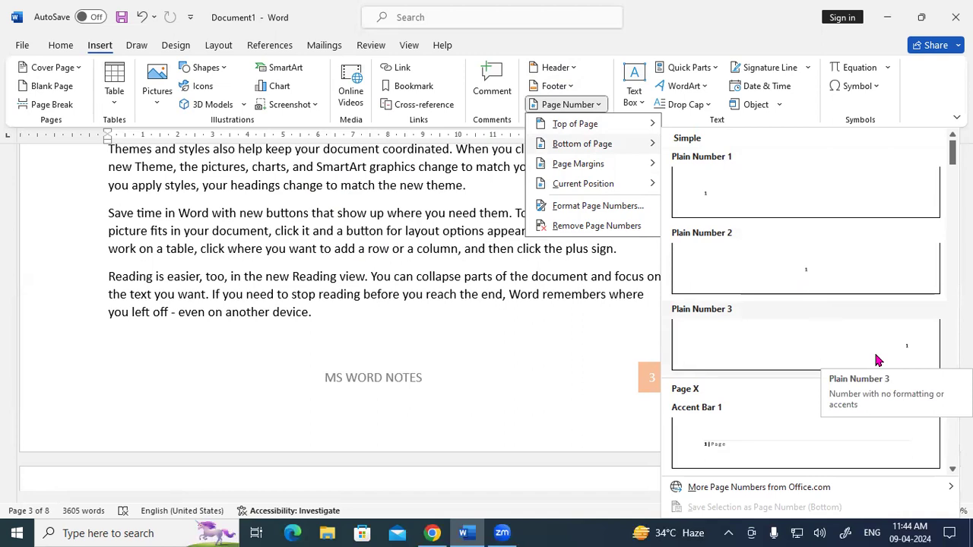
left_click(783, 266)
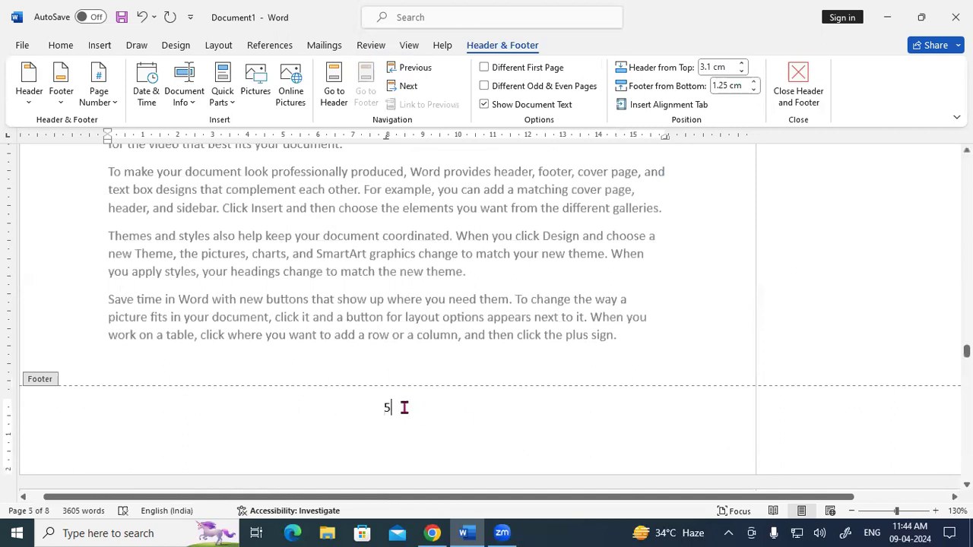
- Remove the centred page numbers from the document's footers
double_click(388, 408)
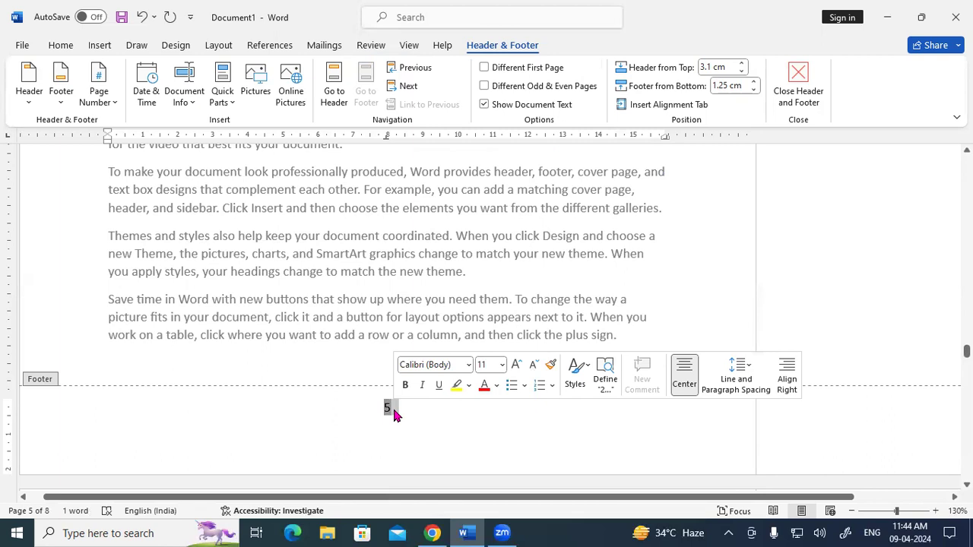
left_click(101, 46)
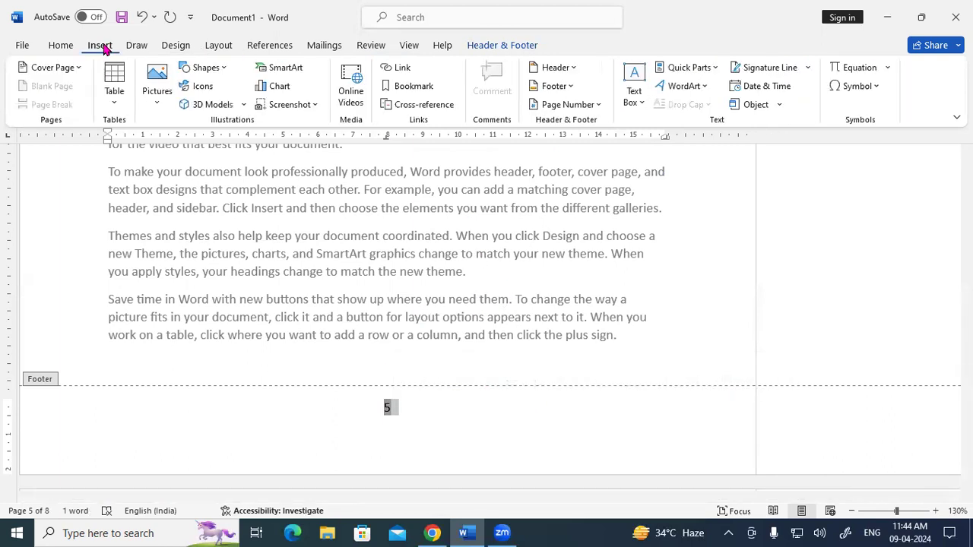
left_click(570, 105)
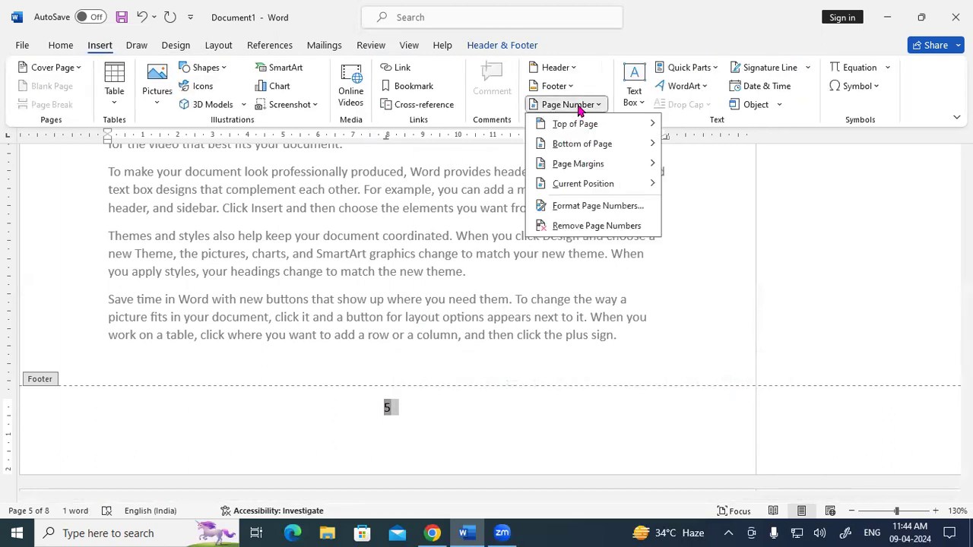
left_click(570, 225)
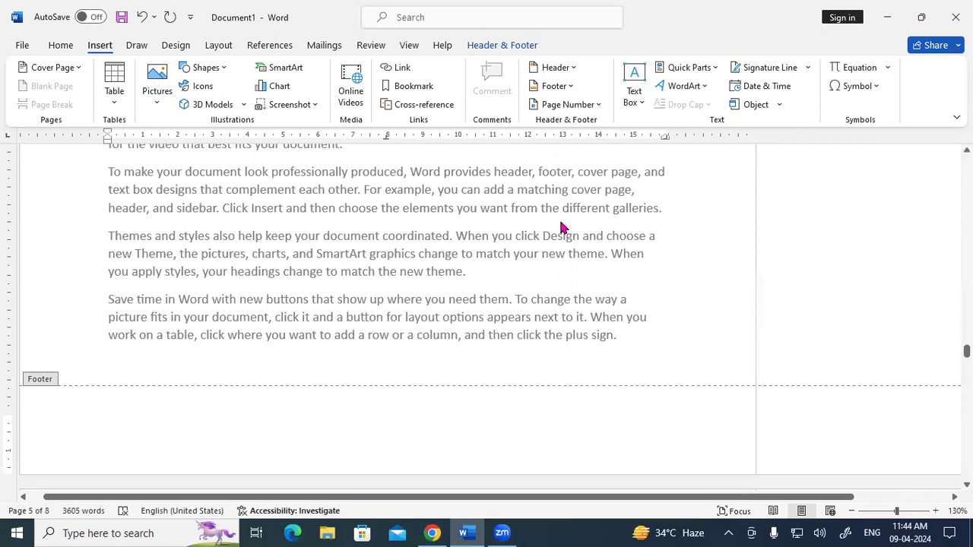
- Check the footers from page 5 back to page 2, and review the page number placement and formatting options without applying any
scroll(522, 211, "up", 3)
scroll(523, 211, "up", 15)
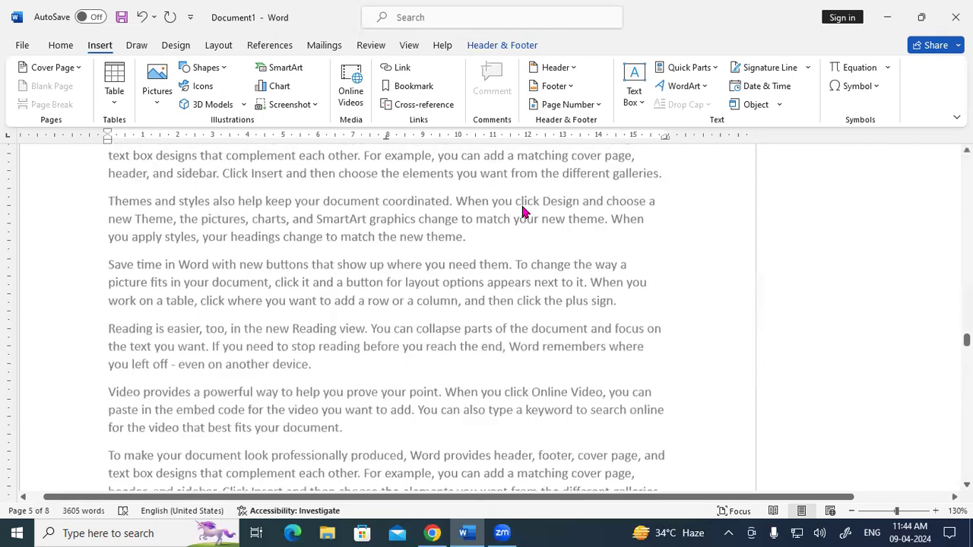
scroll(522, 212, "up", 15)
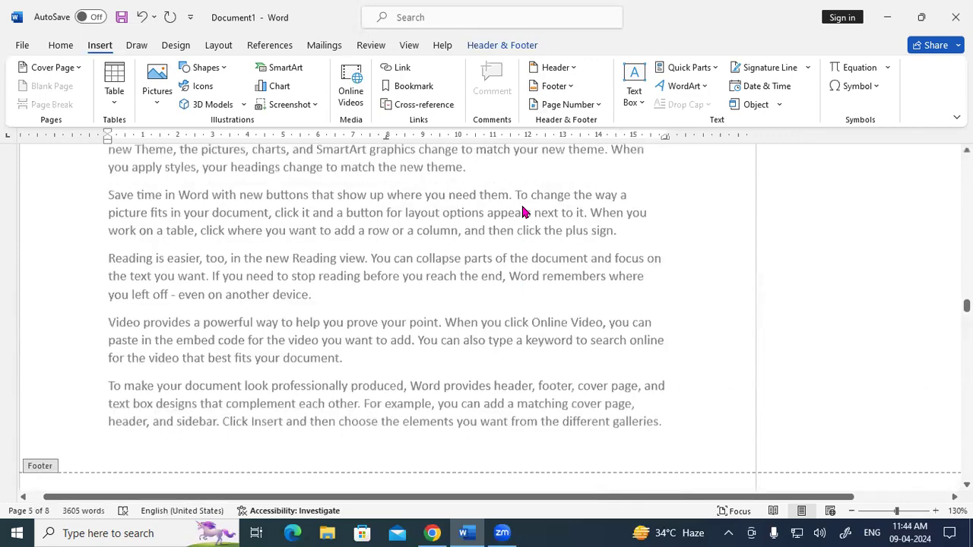
scroll(522, 205, "up", 15)
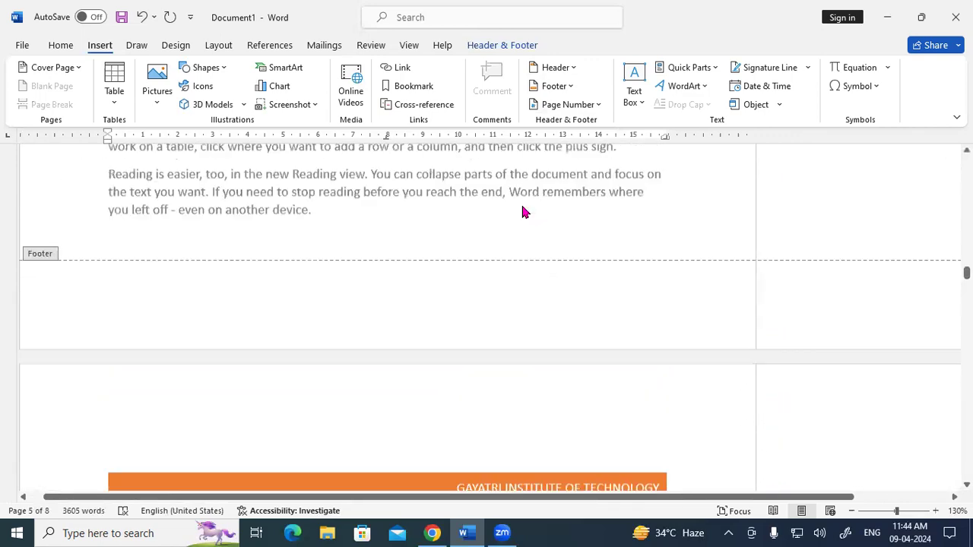
scroll(522, 206, "up", 10)
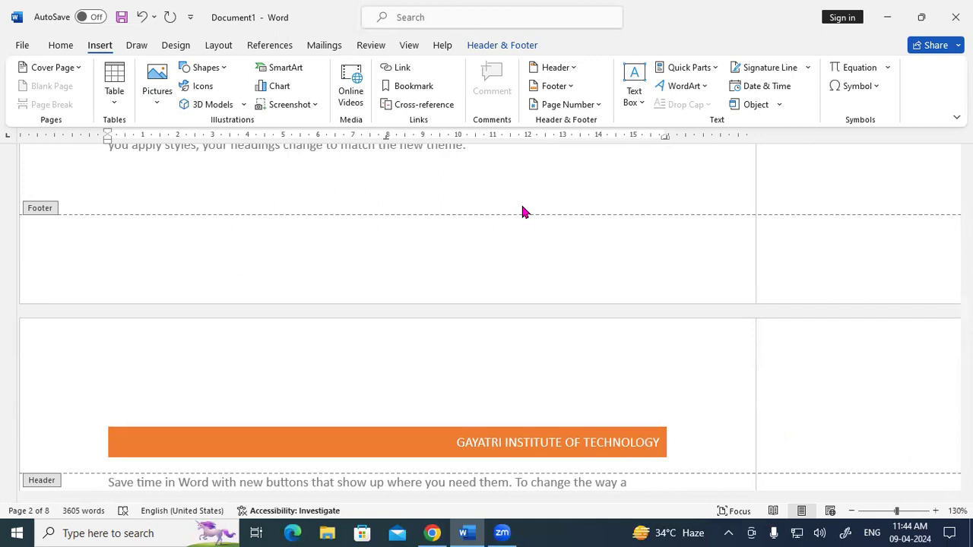
left_click(554, 108)
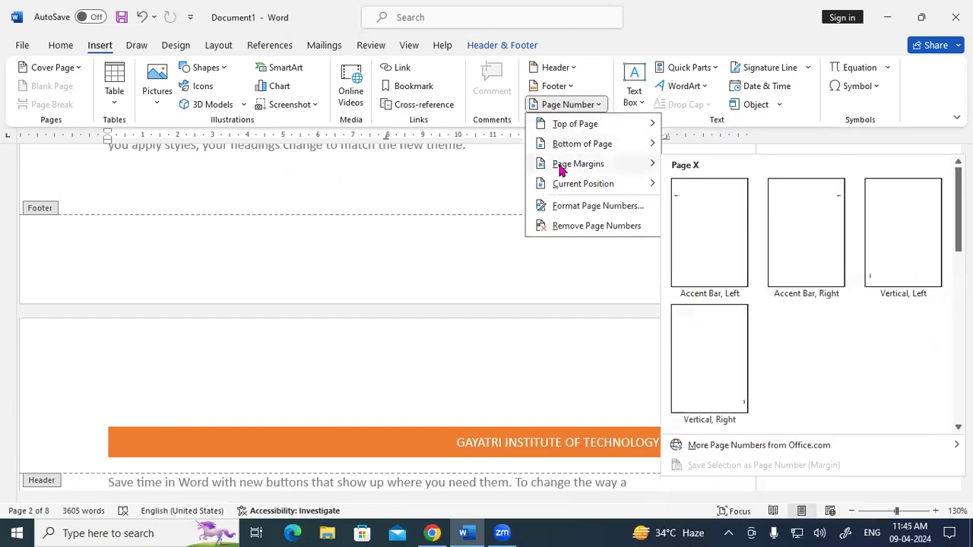
mouse_move(561, 185)
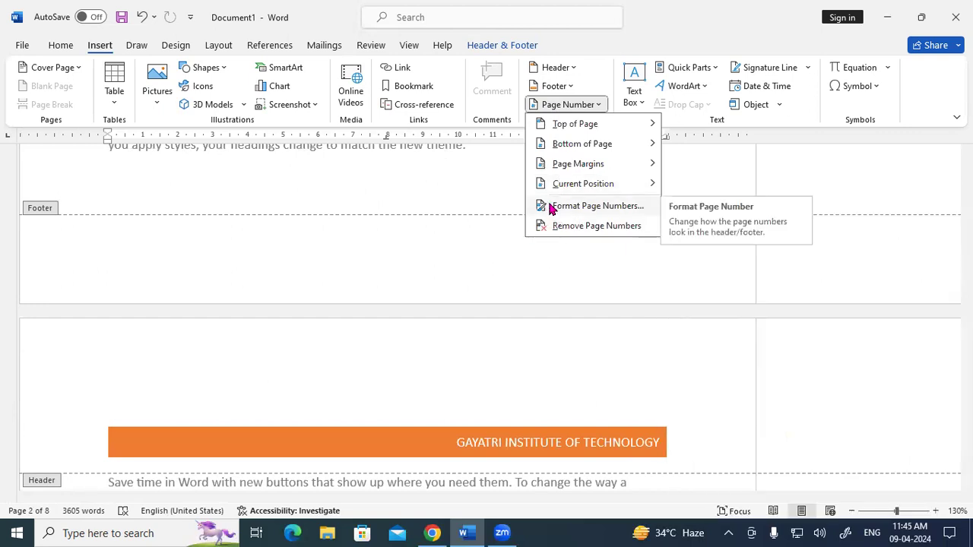
left_click(221, 398)
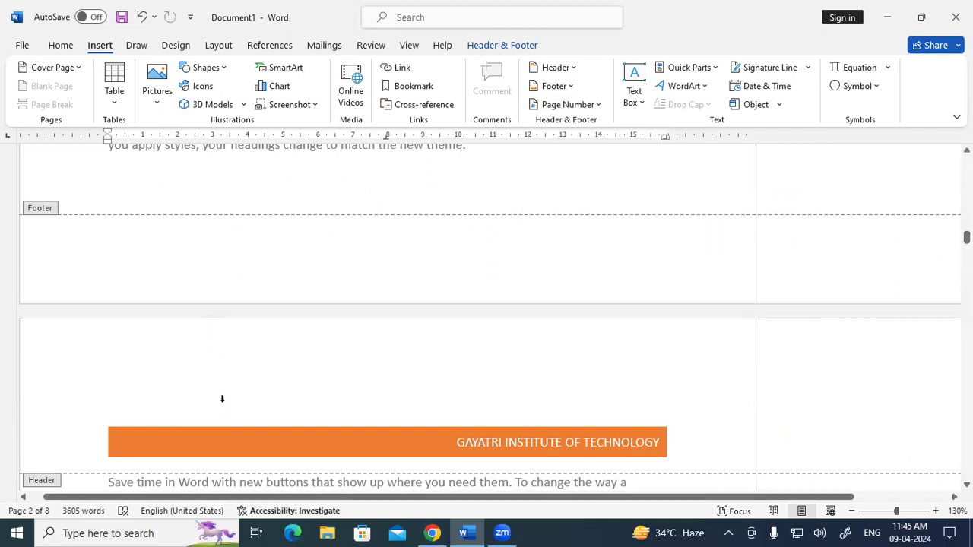
- Leave header and footer editing and return to the body text on page 3
scroll(222, 399, "down", 10)
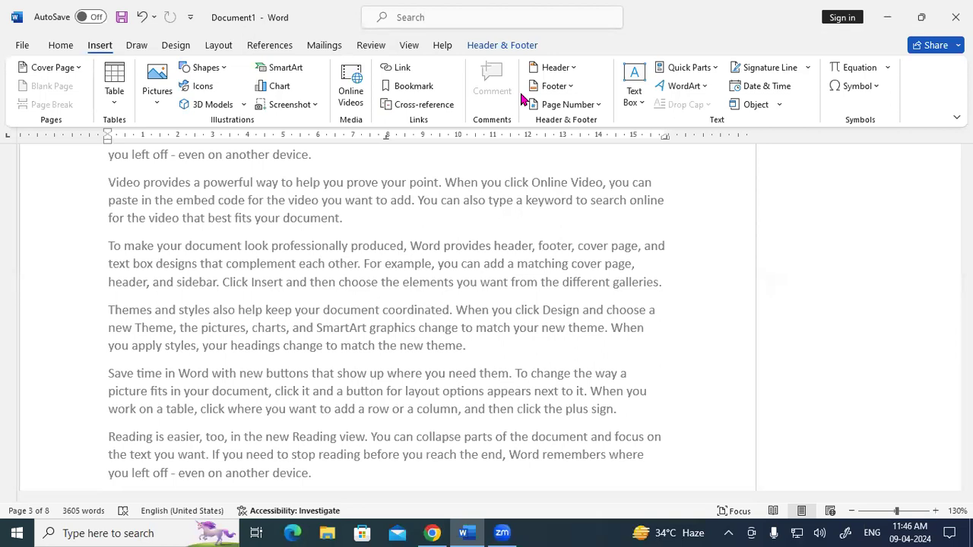
double_click(354, 200)
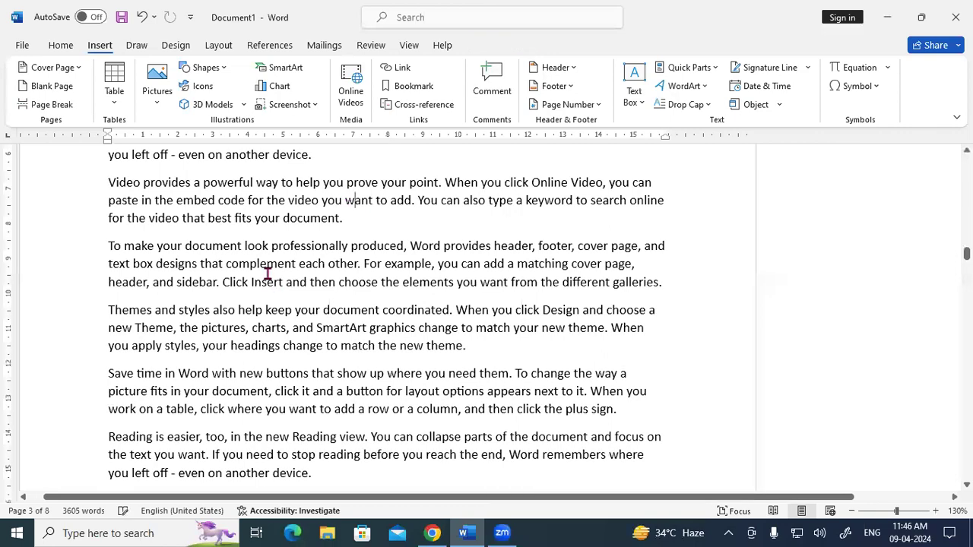
scroll(267, 273, "down", 15)
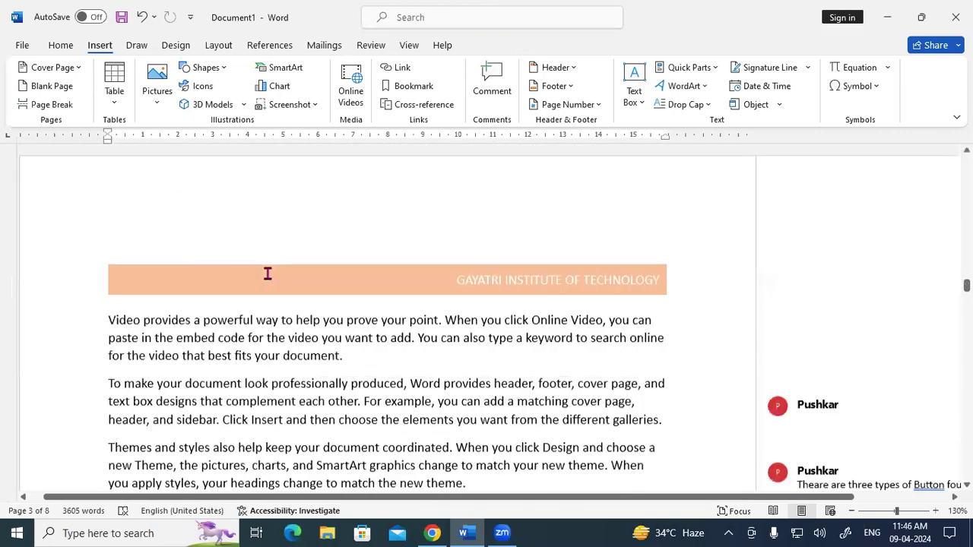
scroll(268, 273, "up", 3)
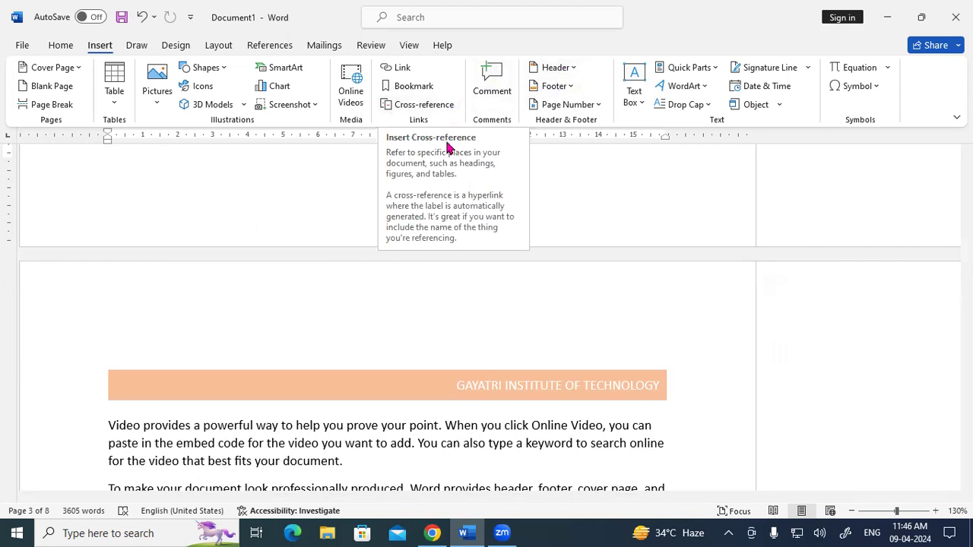
- Draw an empty text box about 7.58 cm wide and 3.84 cm high over the body text on page 4
left_click(628, 100)
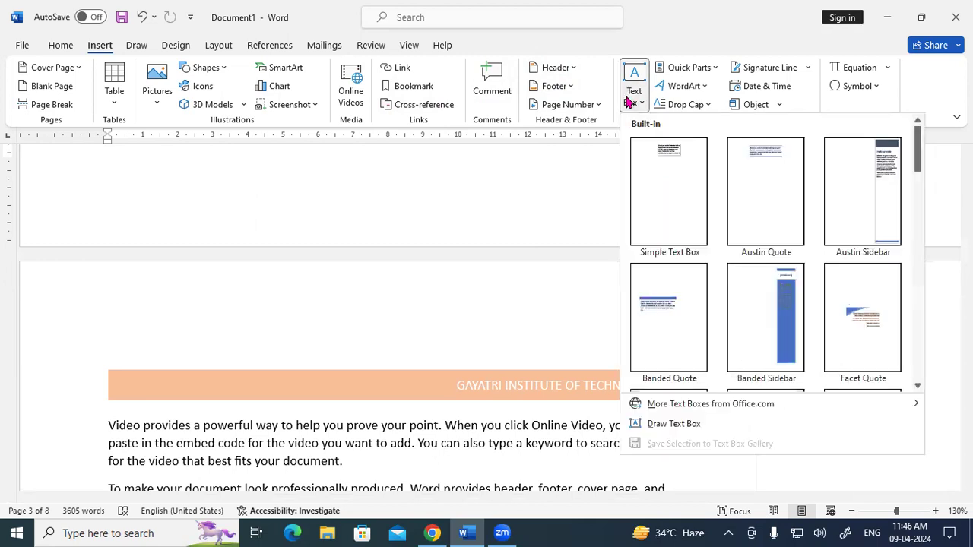
scroll(637, 279, "down", 3)
left_click(660, 424)
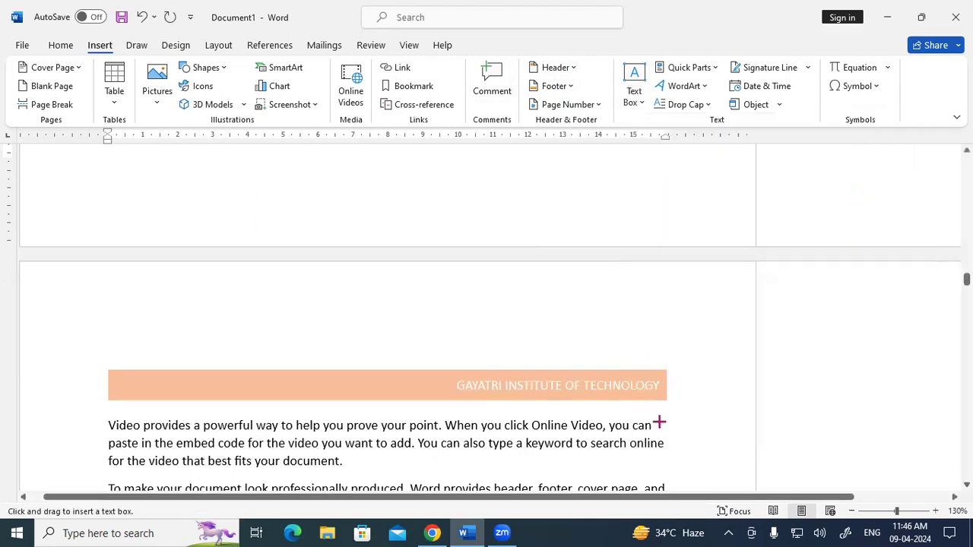
scroll(480, 317, "down", 12)
left_click_drag(305, 206, 570, 343)
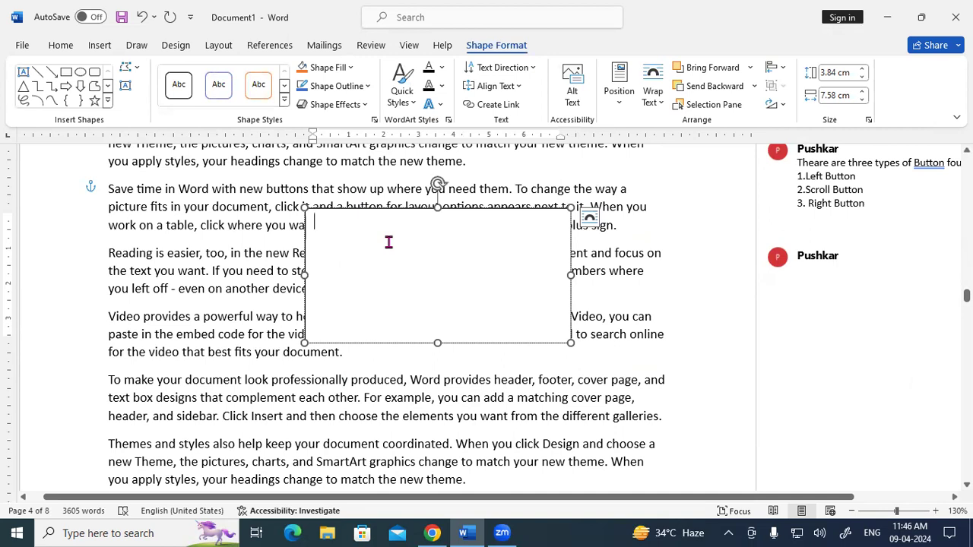
- Close the document without saving its changes
left_click(61, 45)
left_click(98, 46)
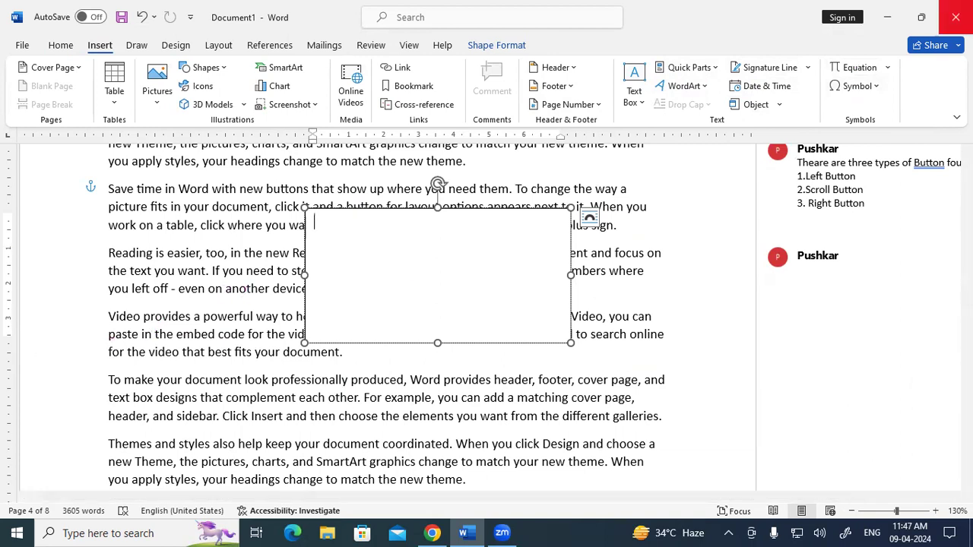
left_click(956, 17)
left_click(507, 291)
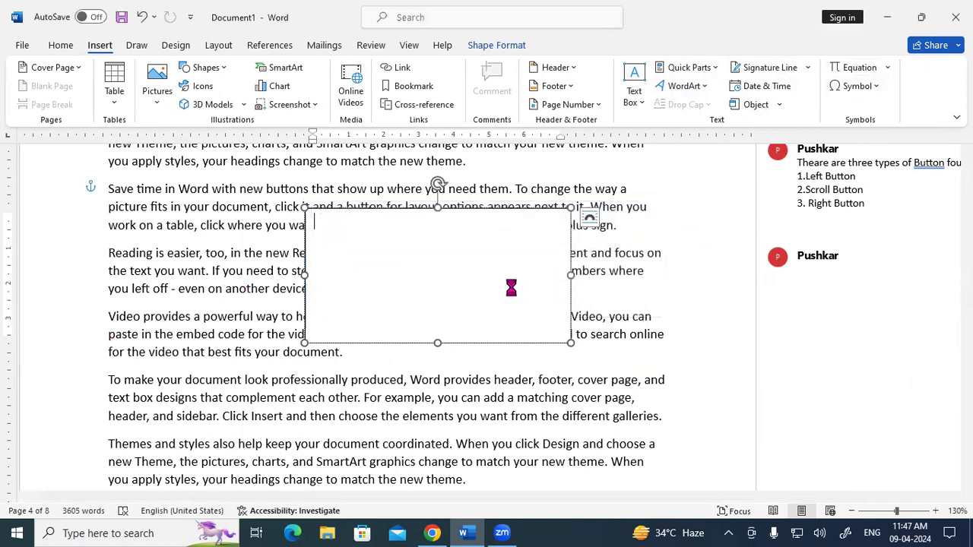